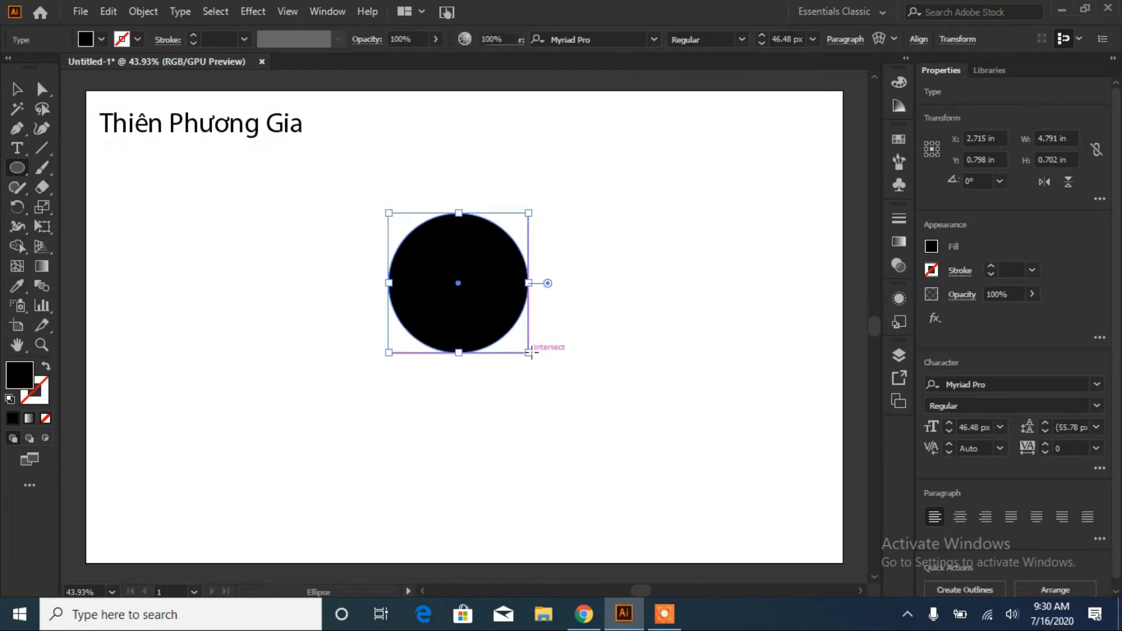
- Move the black circle into the left part of the artboard, below the heading text
{"action": "left_click_drag", "start_coordinate": [458, 284], "coordinate": [269, 269]}
{"action": "left_click", "coordinate": [90, 290]}
{"action": "left_click", "coordinate": [600, 335]}
- Add the text "TPG", enlarge it to about 133.55 px and place it below the black circle
{"action": "key", "text": "t"}
{"action": "left_click", "coordinate": [449, 248]}
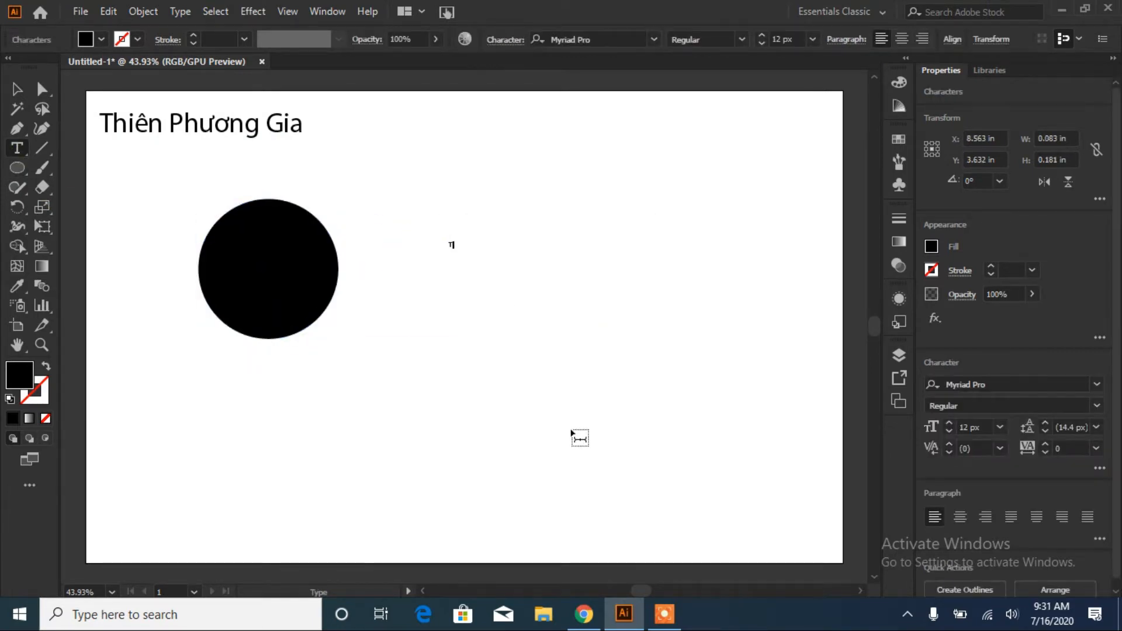
{"action": "type", "text": "TPG"}
{"action": "left_click", "coordinate": [16, 89]}
{"action": "left_click_drag", "start_coordinate": [466, 248], "coordinate": [615, 319]}
{"action": "left_click_drag", "start_coordinate": [518, 303], "coordinate": [212, 432]}
- Set the TPG text's font to Good Times W00 Heavy
{"action": "left_click", "coordinate": [654, 39]}
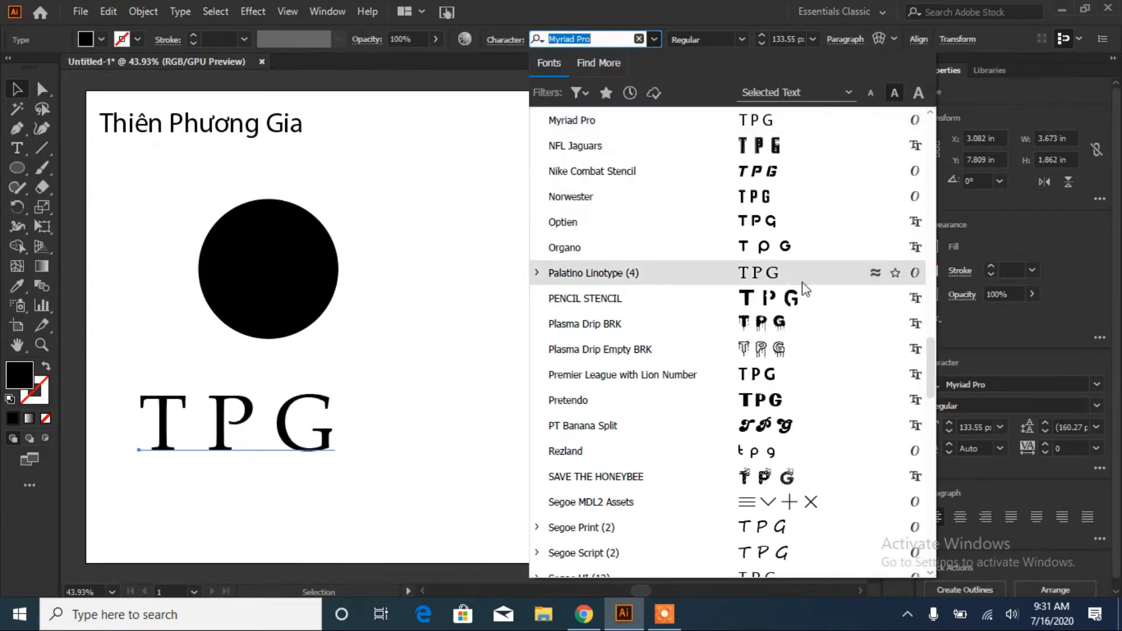
{"action": "scroll", "coordinate": [923, 289], "scroll_direction": "up", "scroll_amount": 5}
{"action": "scroll", "coordinate": [924, 288], "scroll_direction": "up", "scroll_amount": 10}
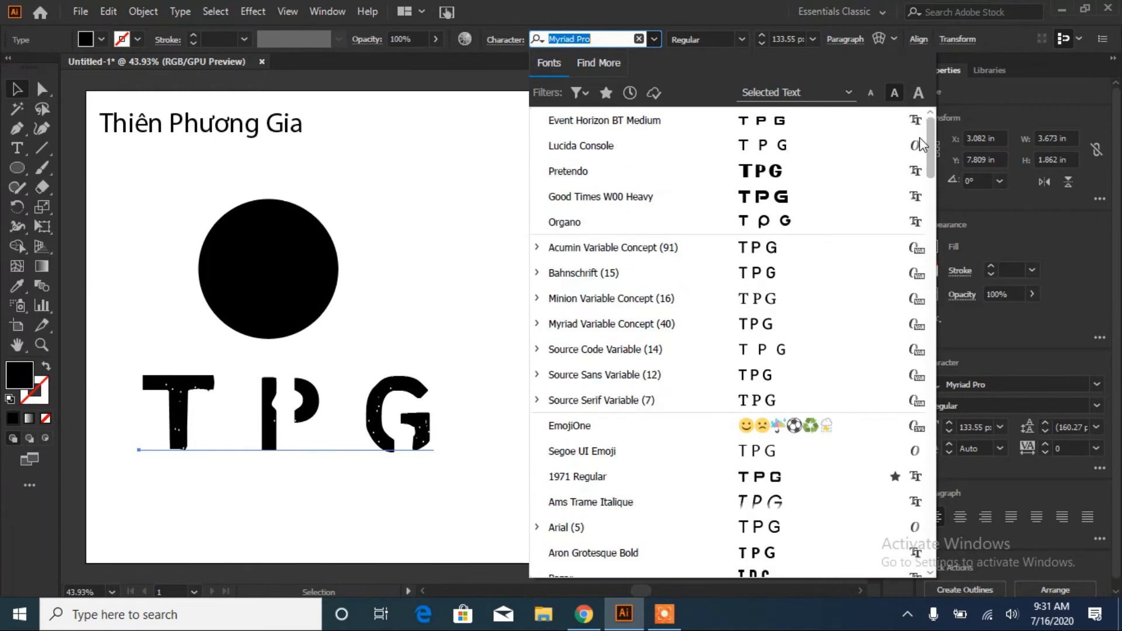
{"action": "left_click", "coordinate": [811, 205]}
- Place the TPG text right of the circle, then convert it to outlines and ungroup the letters
{"action": "left_click_drag", "start_coordinate": [269, 421], "coordinate": [510, 277]}
{"action": "right_click", "coordinate": [459, 257]}
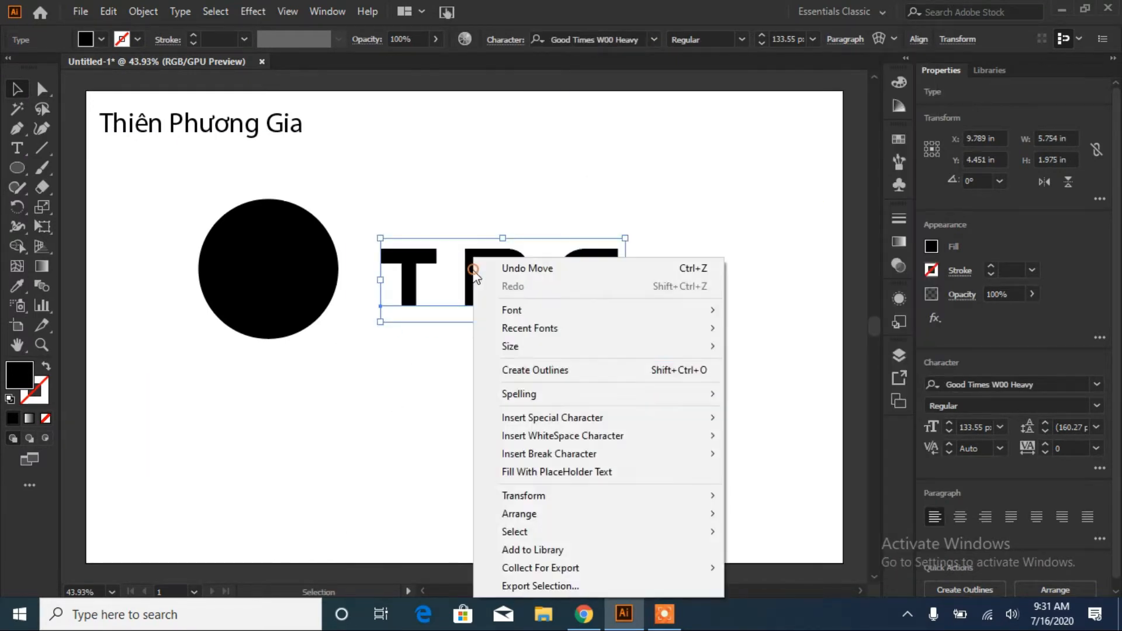
{"action": "left_click", "coordinate": [509, 367]}
{"action": "left_click", "coordinate": [506, 339]}
{"action": "right_click", "coordinate": [502, 287]}
{"action": "left_click", "coordinate": [552, 423]}
- Move the P and the T rightward so that the three letters overlap into a compact monogram
{"action": "left_click", "coordinate": [496, 292]}
{"action": "left_click_drag", "start_coordinate": [496, 291], "coordinate": [563, 295]}
{"action": "left_click_drag", "start_coordinate": [412, 301], "coordinate": [514, 303]}
{"action": "left_click", "coordinate": [544, 334]}
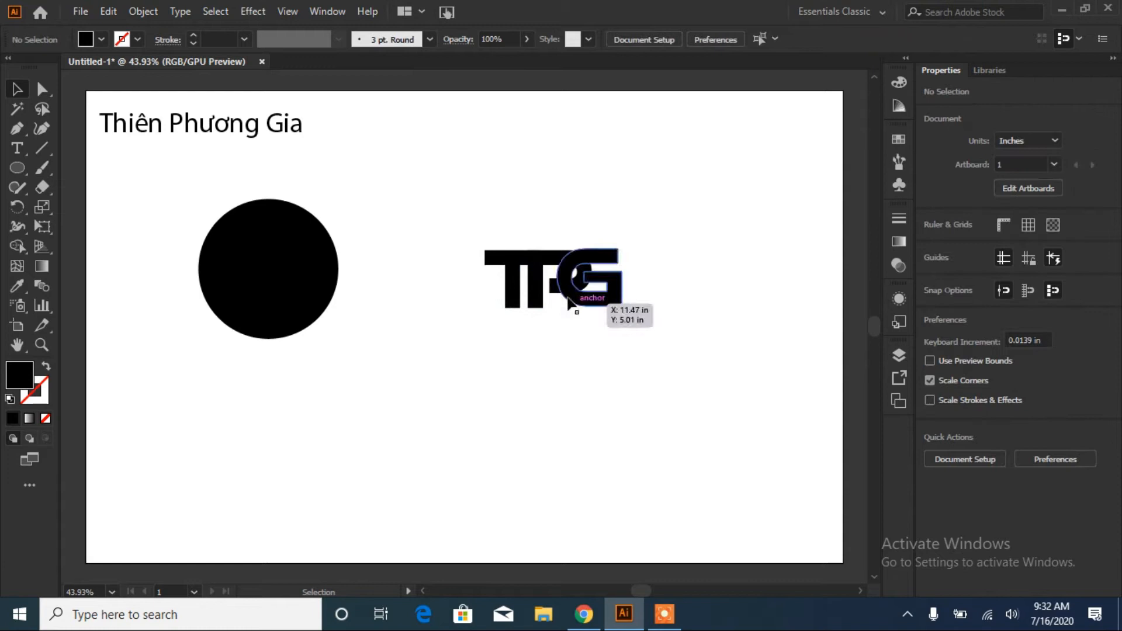
- Enlarge the overlapping TPG letters to about 6 in wide and place them beside the circle
{"action": "left_click_drag", "start_coordinate": [457, 217], "coordinate": [741, 360]}
{"action": "left_click_drag", "start_coordinate": [648, 322], "coordinate": [542, 333]}
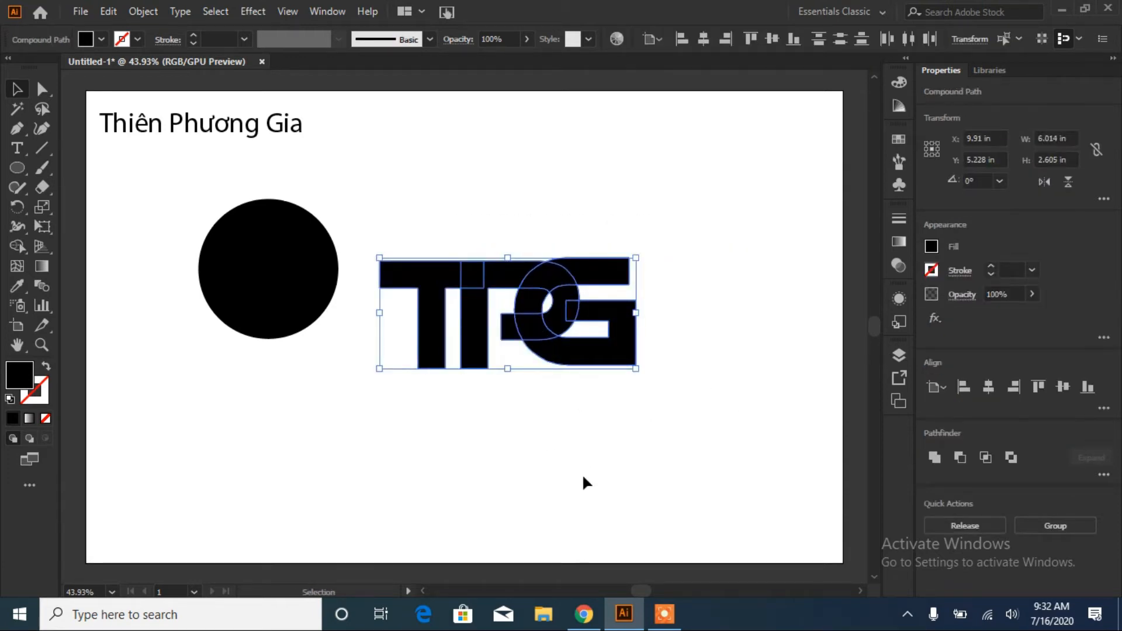
{"action": "left_click", "coordinate": [519, 464]}
- Nudge the T slightly to the right, closer to the P's stem
{"action": "left_click", "coordinate": [432, 329]}
{"action": "key", "text": "Right"}
{"action": "key", "text": "Right"}
{"action": "key", "text": "Right"}
{"action": "key", "text": "Right"}
{"action": "key", "text": "Right"}
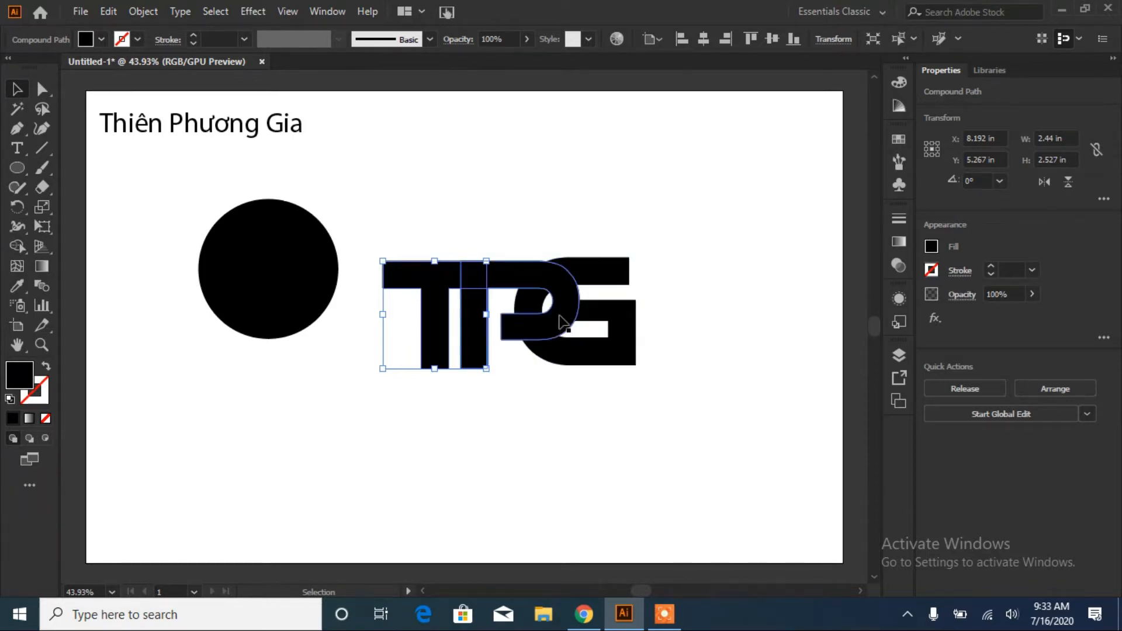
- Split the overlapping TPG letters into separate pieces with the Shape Builder
{"action": "left_click_drag", "start_coordinate": [714, 225], "coordinate": [356, 395]}
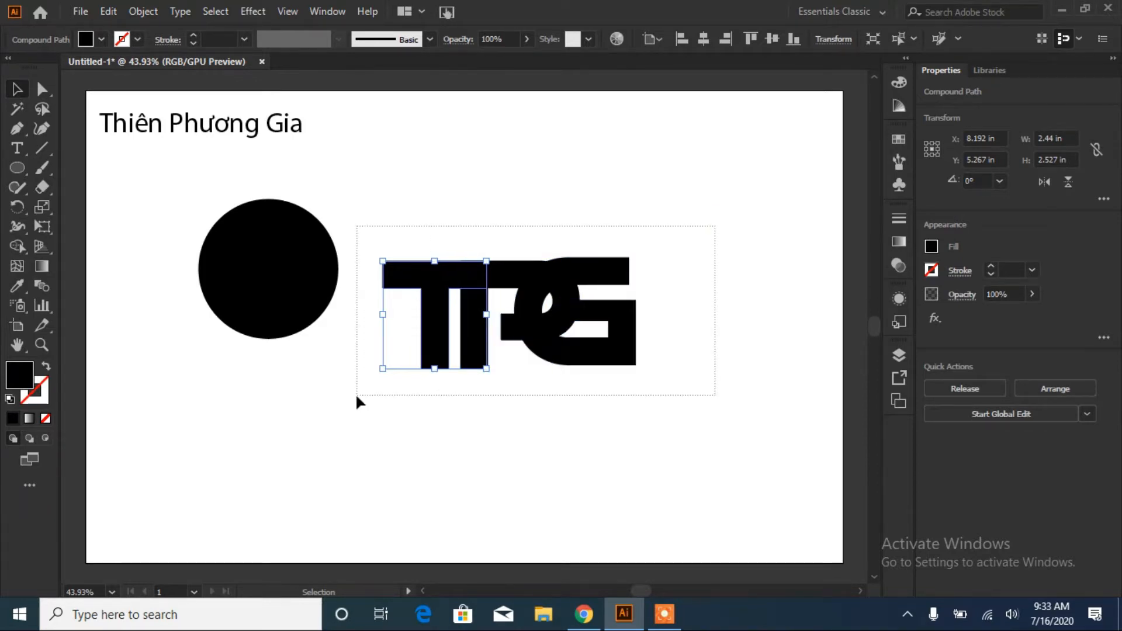
{"action": "left_click", "coordinate": [22, 250]}
{"action": "left_click", "coordinate": [593, 271]}
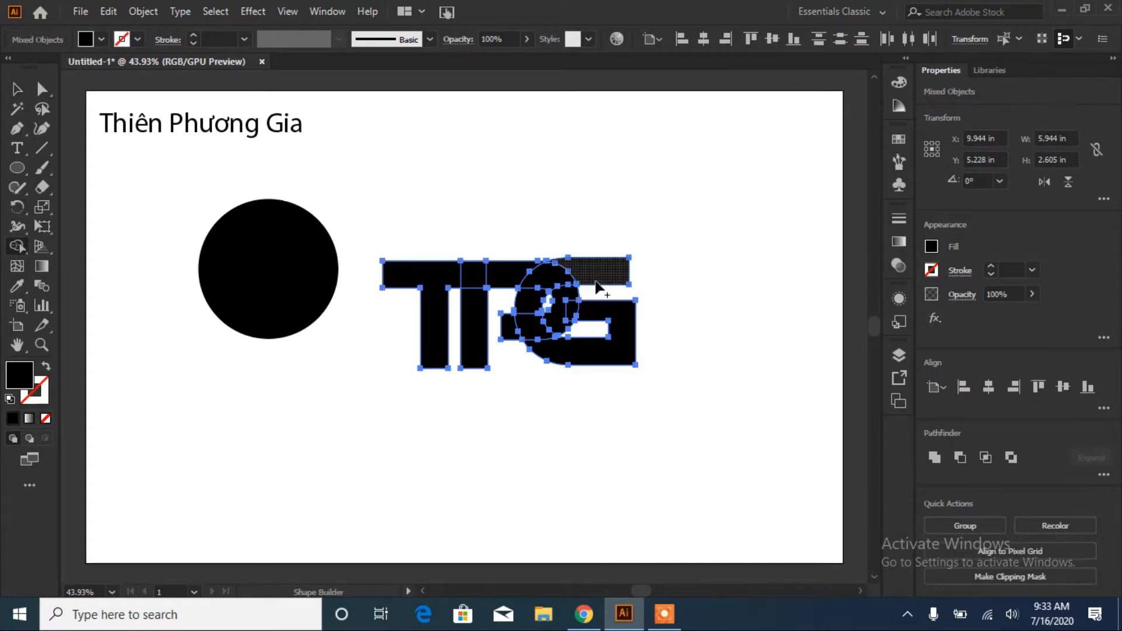
{"action": "left_click_drag", "start_coordinate": [504, 278], "coordinate": [505, 279]}
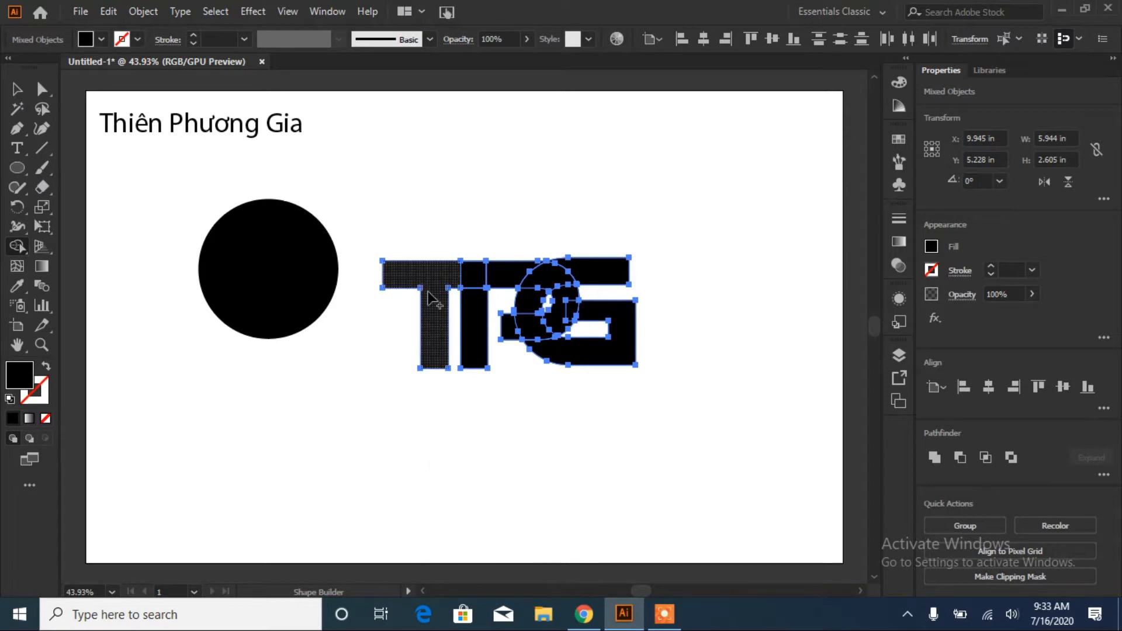
{"action": "left_click", "coordinate": [16, 91]}
- Nudge the upper and lower G pieces together to the right to open a gap beside the P's bowl
{"action": "left_click", "coordinate": [611, 397]}
{"action": "left_click", "coordinate": [623, 357]}
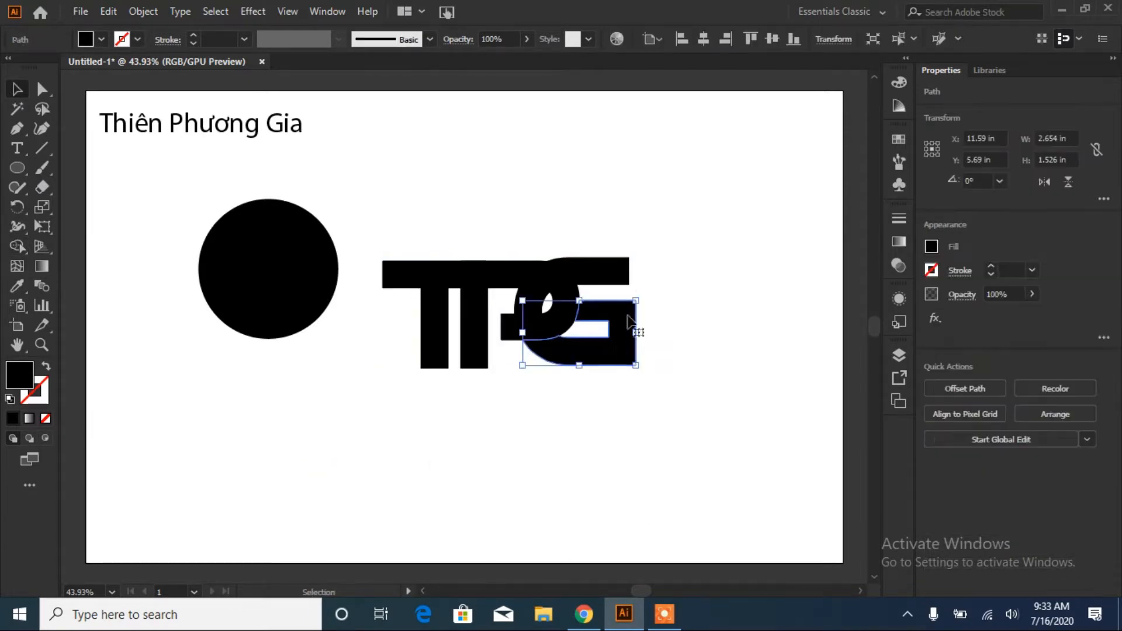
{"action": "left_click", "coordinate": [625, 276], "text": "shift"}
{"action": "key", "text": "Right"}
{"action": "key", "text": "Right"}
{"action": "key", "text": "Right"}
{"action": "key", "text": "Right"}
{"action": "key", "text": "Right"}
{"action": "key", "text": "Right"}
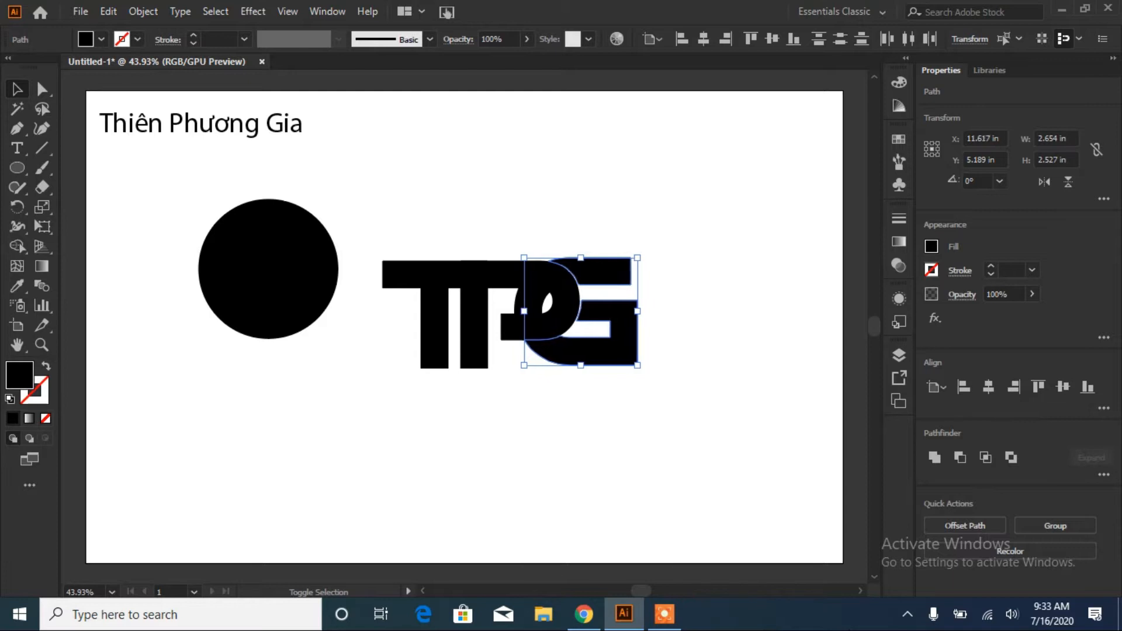
- Nudge the lower G piece down and the upper G piece up, widening the gap around the P's bowl
{"action": "left_click", "coordinate": [586, 387]}
{"action": "left_click", "coordinate": [586, 364]}
{"action": "key", "text": "Down"}
{"action": "key", "text": "Down"}
{"action": "key", "text": "Down"}
{"action": "key", "text": "Down"}
{"action": "left_click", "coordinate": [592, 266]}
{"action": "key", "text": "Up"}
{"action": "key", "text": "Up"}
{"action": "key", "text": "Up"}
{"action": "key", "text": "Up"}
{"action": "left_click", "coordinate": [691, 426]}
- Nudge the P's stem and top bar piece left and slightly up, away from the bowl
{"action": "left_click", "coordinate": [499, 280]}
{"action": "key", "text": "Left"}
{"action": "key", "text": "Left"}
{"action": "key", "text": "Left"}
{"action": "key", "text": "Left"}
{"action": "key", "text": "Left"}
{"action": "key", "text": "Left"}
{"action": "key", "text": "Left"}
{"action": "key", "text": "Up"}
{"action": "key", "text": "Up"}
{"action": "left_click", "coordinate": [697, 434]}
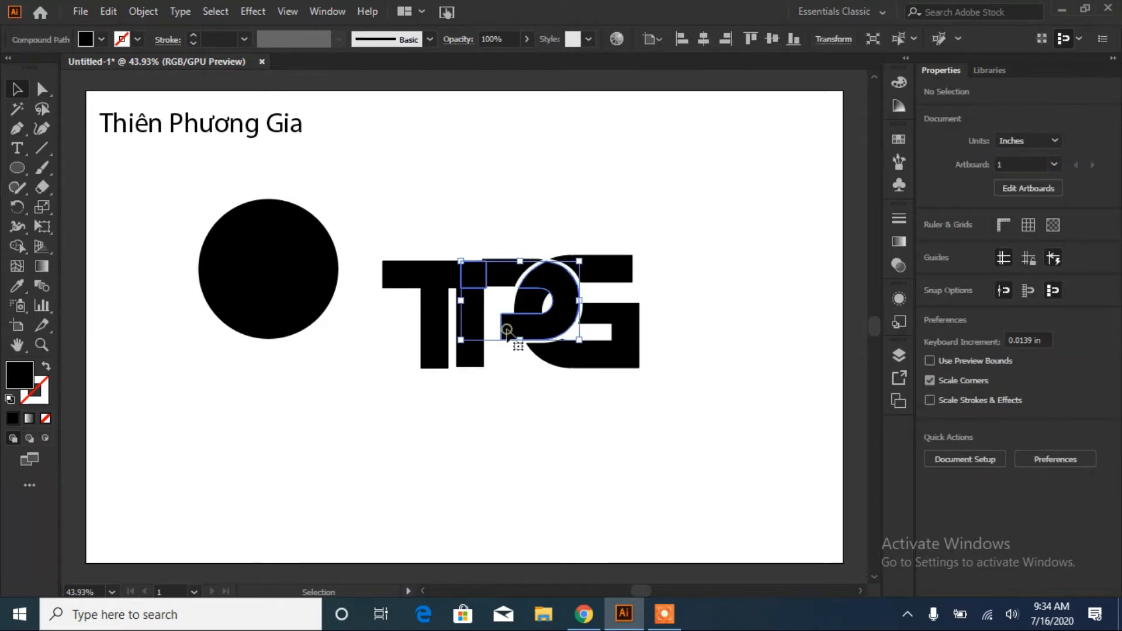
- Move the cut-out G fragment clear of the monogram to its upper right, and place the T over the P's stem
{"action": "left_click", "coordinate": [510, 331]}
{"action": "left_click_drag", "start_coordinate": [532, 305], "coordinate": [670, 209]}
{"action": "left_click", "coordinate": [470, 336]}
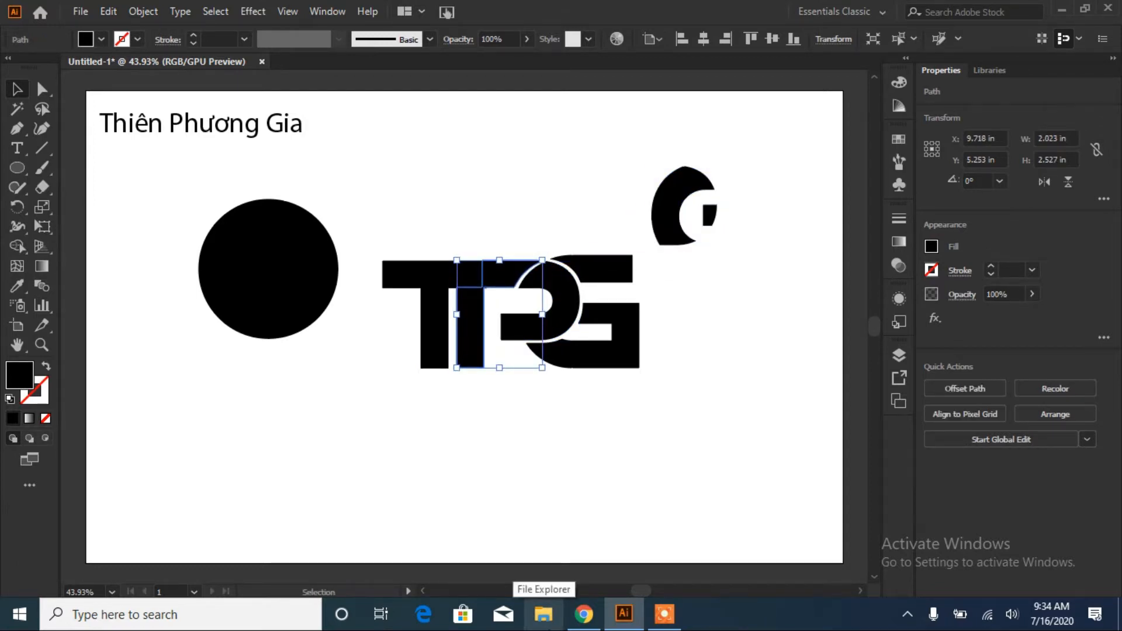
{"action": "left_click", "coordinate": [698, 437]}
{"action": "left_click_drag", "start_coordinate": [431, 321], "coordinate": [476, 333]}
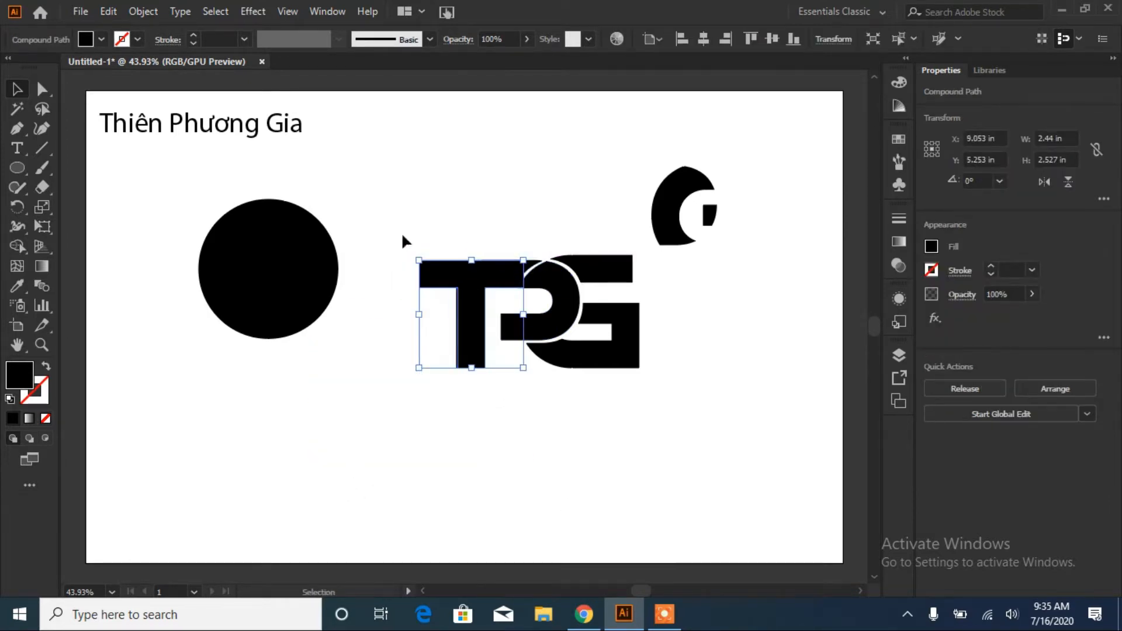
- Cut the overlapping T and P stem with the Shape Builder and delete the thin leftover strip
{"action": "left_click_drag", "start_coordinate": [401, 233], "coordinate": [512, 391]}
{"action": "key", "text": "shift+m"}
{"action": "left_click_drag", "start_coordinate": [502, 272], "coordinate": [562, 439]}
{"action": "key", "text": "v"}
{"action": "left_click", "coordinate": [310, 467]}
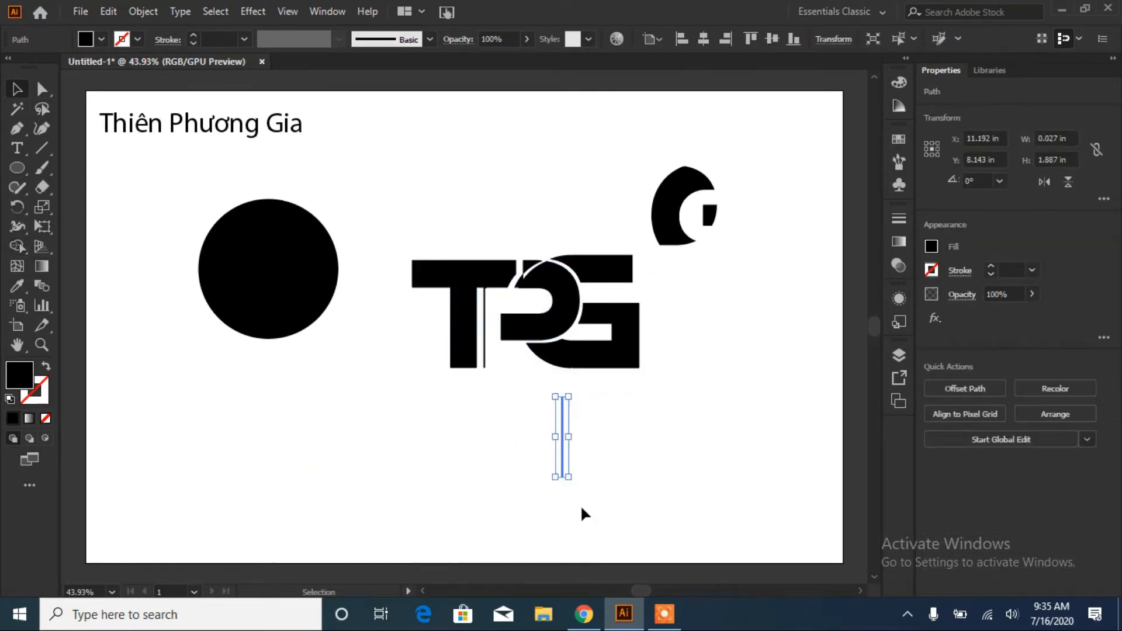
{"action": "key", "text": "Delete"}
- Realign the stem pieces so the T sits flush against the remaining part of the P's top bar
{"action": "left_click", "coordinate": [485, 354]}
{"action": "left_click_drag", "start_coordinate": [486, 281], "coordinate": [491, 281]}
{"action": "key", "text": "Left"}
{"action": "key", "text": "Left"}
{"action": "key", "text": "Left"}
{"action": "key", "text": "Left"}
{"action": "key", "text": "Left"}
{"action": "left_click", "coordinate": [562, 472]}
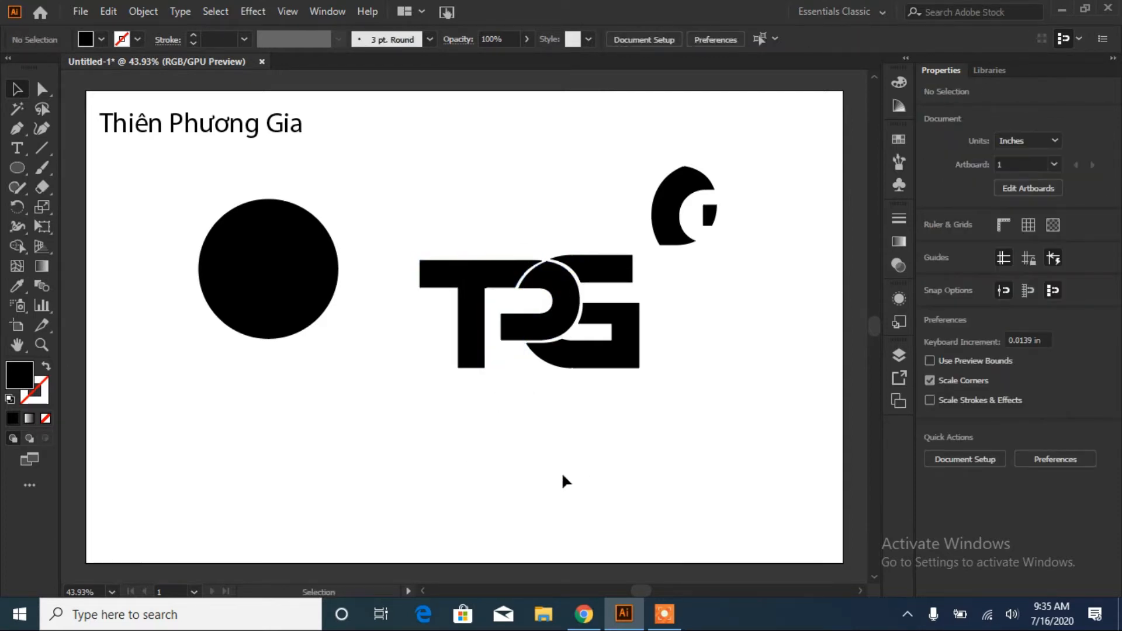
- Merge the T with the remaining piece of the P's top bar using the Shape Builder
{"action": "left_click_drag", "start_coordinate": [525, 429], "coordinate": [525, 429]}
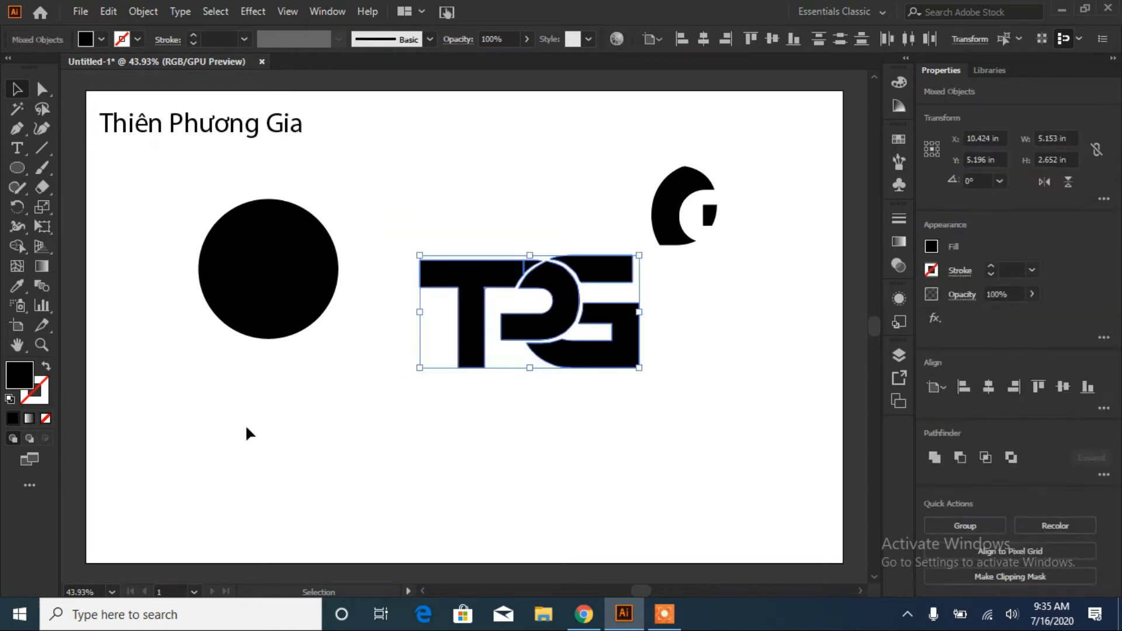
{"action": "key", "text": "ctrl+1"}
{"action": "left_click", "coordinate": [15, 250]}
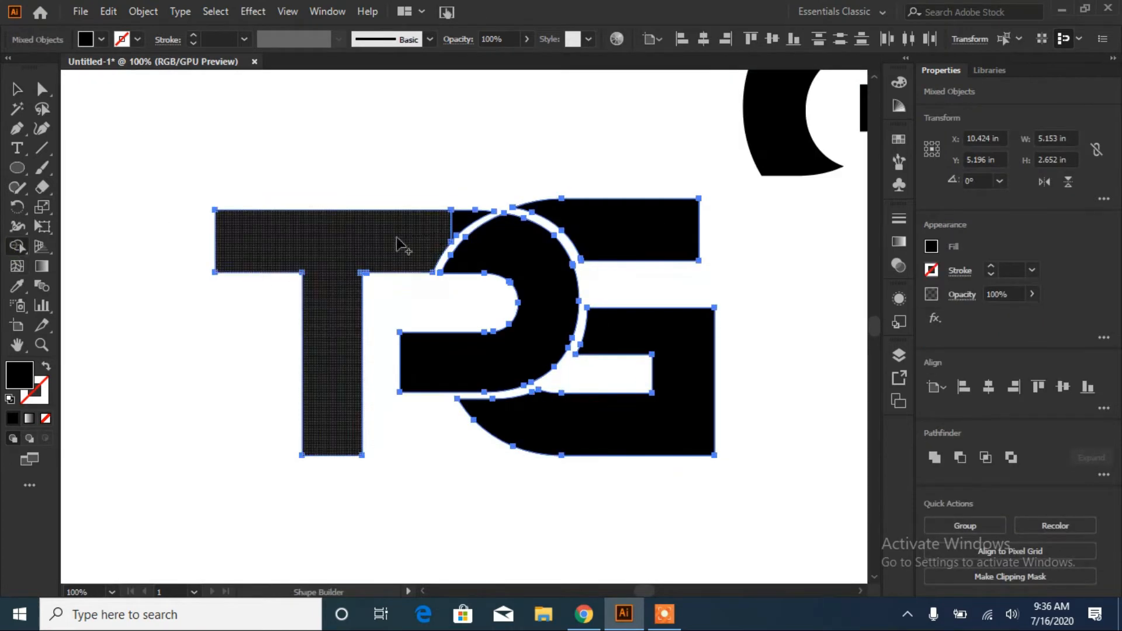
{"action": "left_click", "coordinate": [17, 89]}
{"action": "left_click", "coordinate": [158, 390]}
- Nudge both G pieces a little further right of the P's bowl
{"action": "left_click", "coordinate": [654, 387]}
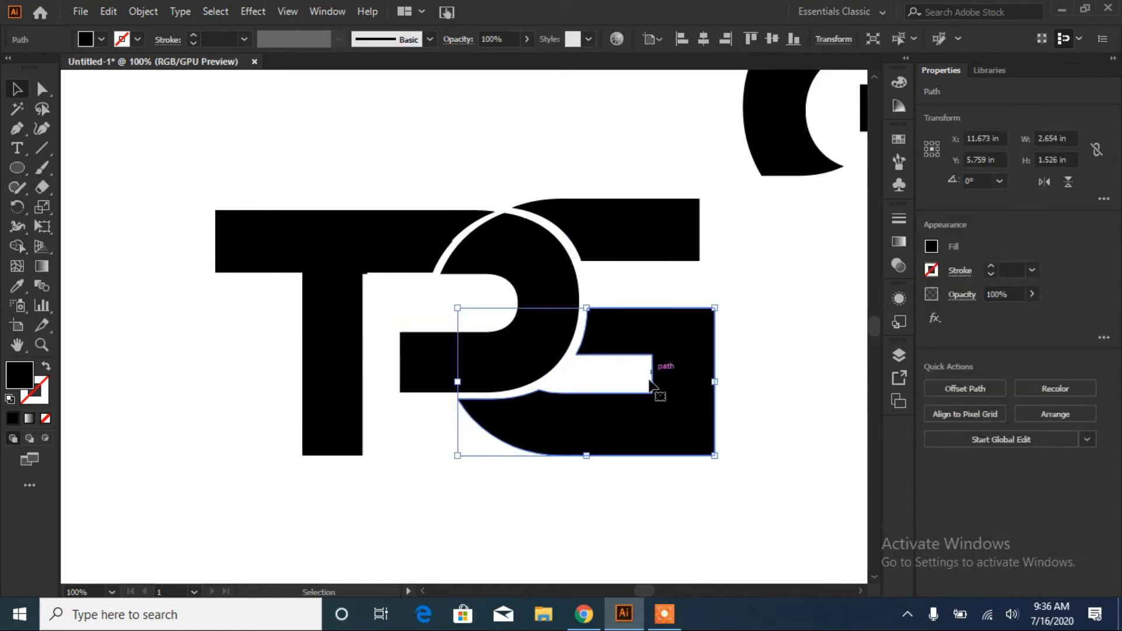
{"action": "left_click", "coordinate": [667, 225], "text": "shift"}
{"action": "key", "text": "Right"}
{"action": "key", "text": "Right"}
{"action": "key", "text": "Right"}
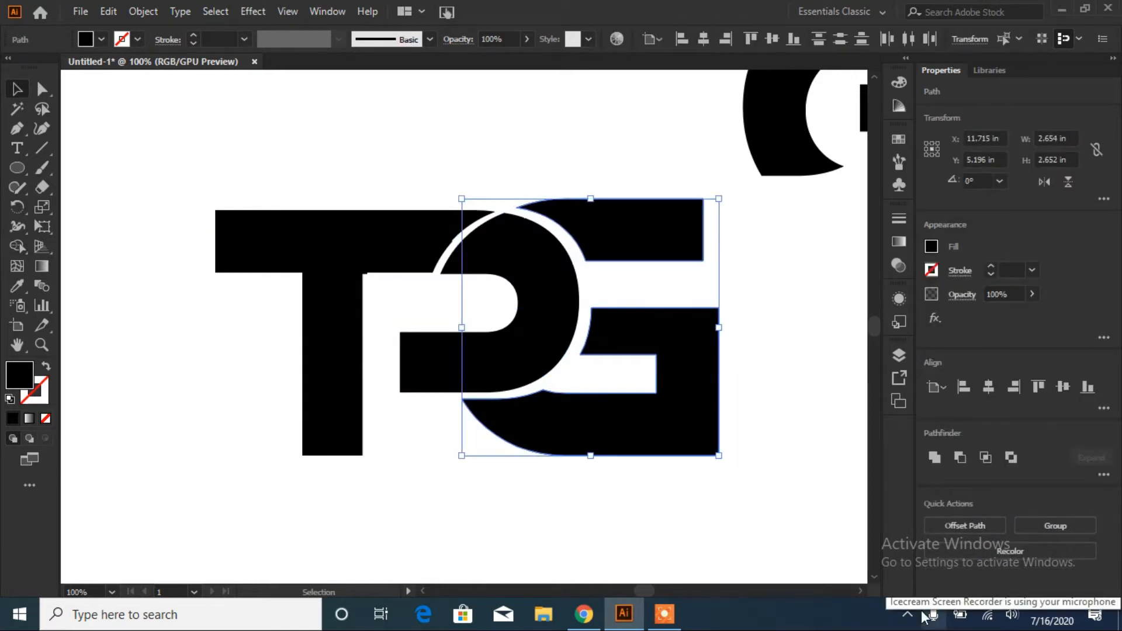
{"action": "left_click", "coordinate": [760, 342]}
- Nudge the upper G piece up and the lower G piece down by two increments each
{"action": "left_click", "coordinate": [663, 245]}
{"action": "key", "text": "Up"}
{"action": "key", "text": "Up"}
{"action": "left_click", "coordinate": [560, 428]}
{"action": "key", "text": "Down"}
{"action": "key", "text": "Down"}
{"action": "left_click", "coordinate": [653, 549]}
- Nudge the merged T two increments to the left to widen its gap to the P's bowl
{"action": "left_click", "coordinate": [359, 245]}
{"action": "key", "text": "Left"}
{"action": "key", "text": "Left"}
- Move the T further left and slightly up, clear of the P and the stray fragment at its stem
{"action": "left_click", "coordinate": [370, 279]}
{"action": "left_click", "coordinate": [366, 273]}
{"action": "left_click", "coordinate": [446, 419]}
{"action": "left_click", "coordinate": [364, 273]}
{"action": "left_click_drag", "start_coordinate": [342, 327], "coordinate": [274, 318]}
- Delete the tiny stray fragment left of the P's bowl using Direct Selection
{"action": "left_click", "coordinate": [368, 279]}
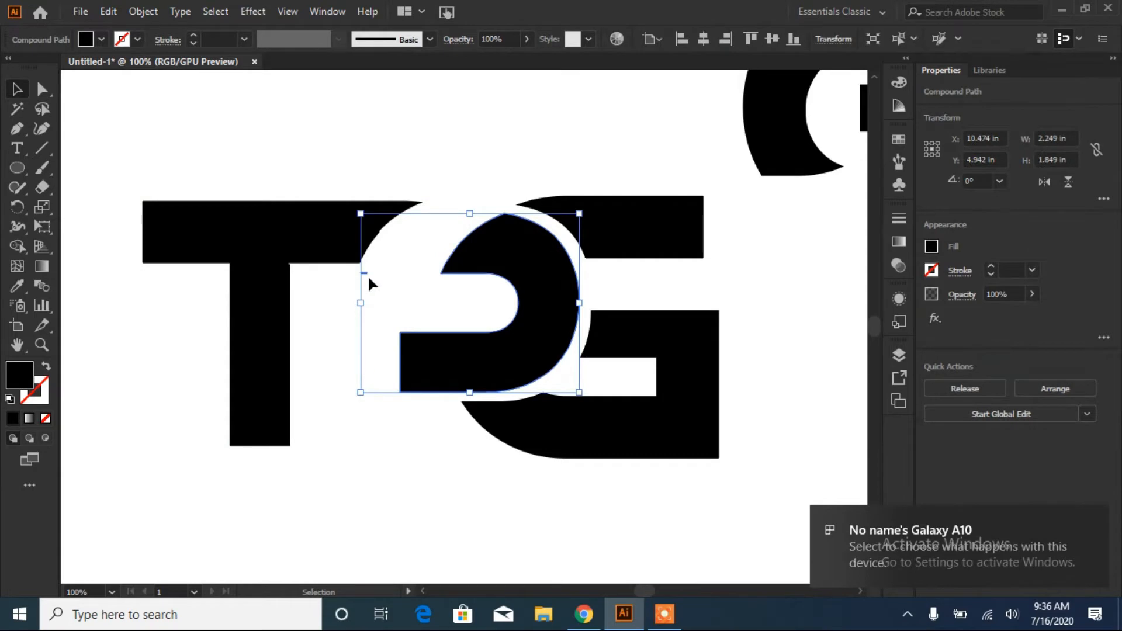
{"action": "right_click", "coordinate": [369, 277]}
{"action": "left_click", "coordinate": [42, 90]}
{"action": "left_click", "coordinate": [370, 277]}
{"action": "left_click", "coordinate": [362, 273]}
{"action": "key", "text": "Delete"}
- Remove the extra anchor points along the curved end of the T's crossbar with the Delete Anchor Point tool
{"action": "left_click_drag", "start_coordinate": [339, 276], "coordinate": [339, 276]}
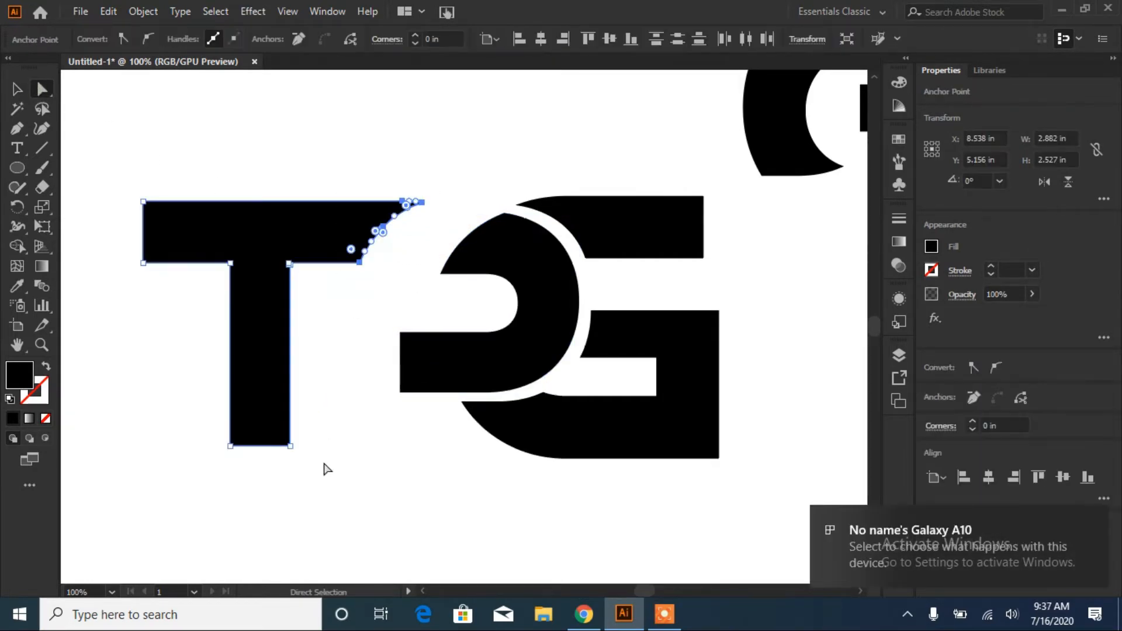
{"action": "key", "text": "ctrl+plus"}
{"action": "key", "text": "ctrl+plus"}
{"action": "key", "text": "ctrl+plus"}
{"action": "key", "text": "ctrl+plus"}
{"action": "key", "text": "ctrl+plus"}
{"action": "key", "text": "ctrl+plus"}
{"action": "left_click_drag", "start_coordinate": [17, 129], "coordinate": [82, 169]}
{"action": "left_click", "coordinate": [370, 336]}
{"action": "left_click", "coordinate": [370, 324]}
{"action": "left_click", "coordinate": [407, 298]}
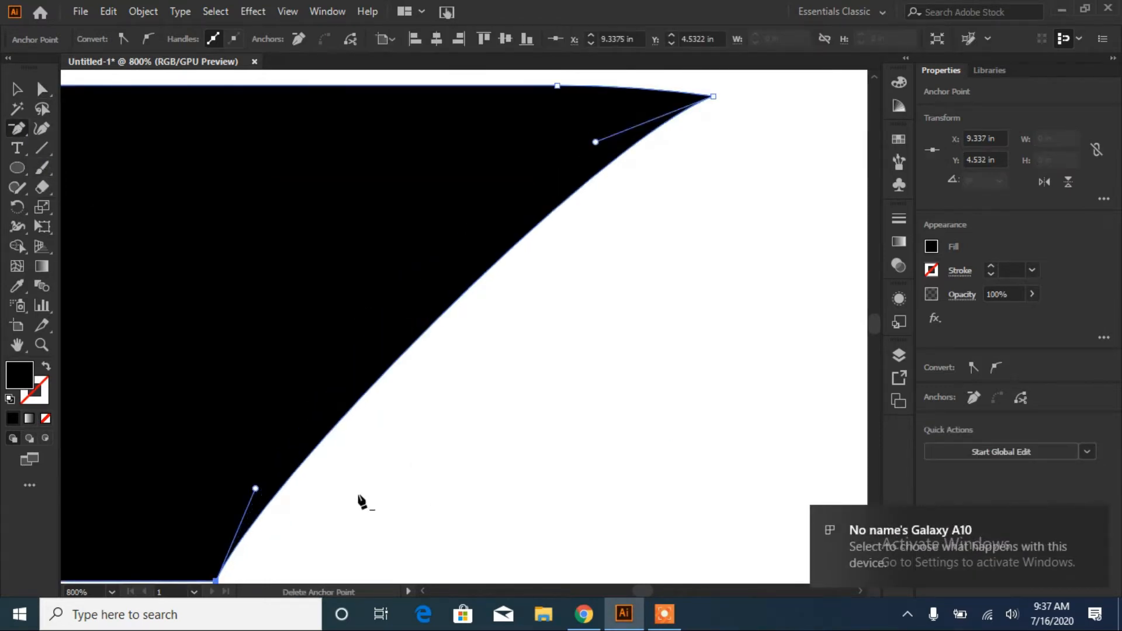
- Lengthen both direction handles on the T's curved end to form a smooth, rounder arc
{"action": "key", "text": "v"}
{"action": "key", "text": "a"}
{"action": "left_click_drag", "start_coordinate": [257, 494], "coordinate": [298, 363]}
{"action": "left_click_drag", "start_coordinate": [593, 142], "coordinate": [536, 159]}
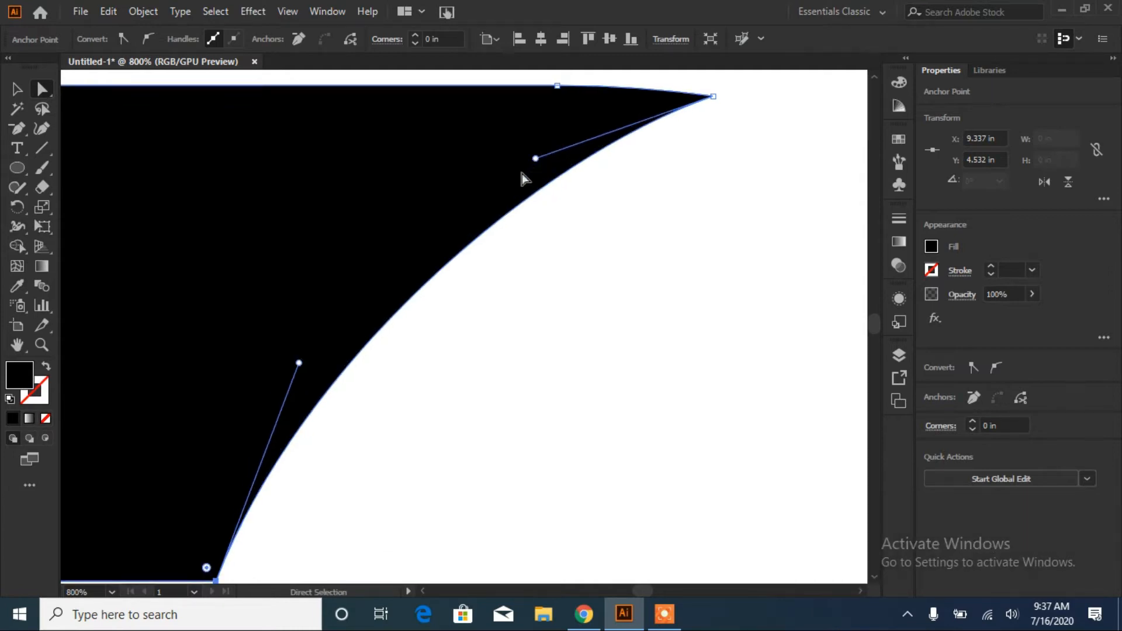
- Raise the tip of the T's crossbar and adjust its handle to level the upper edge
{"action": "left_click", "coordinate": [714, 96]}
{"action": "key", "text": "Up"}
{"action": "left_click_drag", "start_coordinate": [675, 81], "coordinate": [661, 215]}
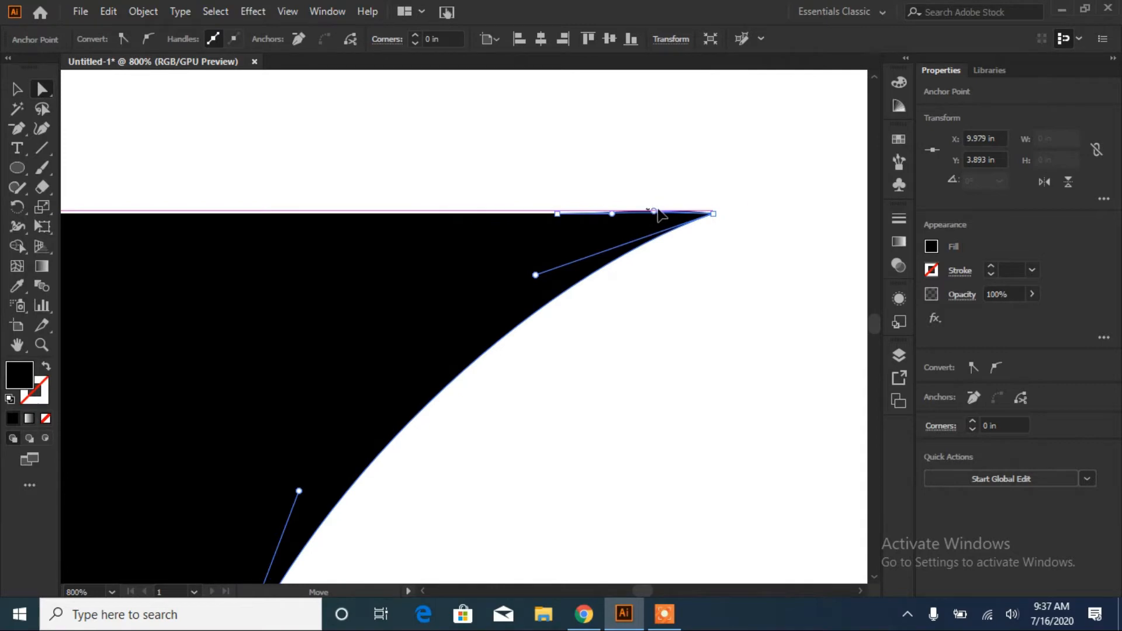
{"action": "left_click", "coordinate": [776, 242]}
{"action": "key", "text": "ctrl+0"}
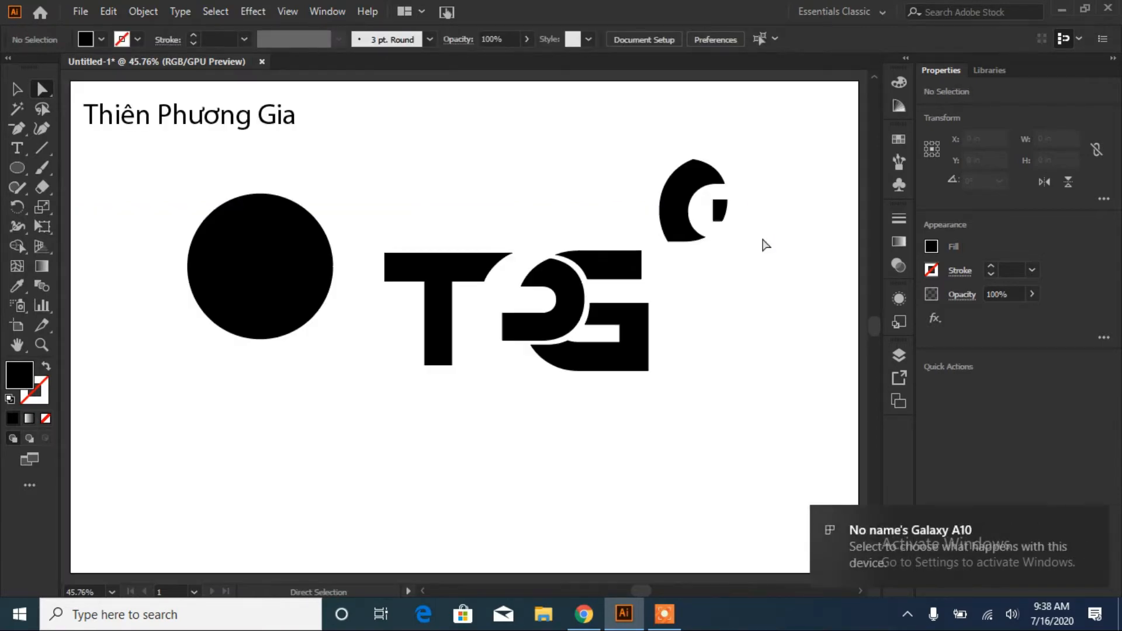
- Move the T right and slightly down until the curved end of its crossbar follows the P's bowl with a narrow gap
{"action": "left_click", "coordinate": [450, 269]}
{"action": "left_click", "coordinate": [17, 89]}
{"action": "key", "text": "Right"}
{"action": "key", "text": "Right"}
{"action": "key", "text": "Right"}
{"action": "key", "text": "Right"}
{"action": "key", "text": "Right"}
{"action": "key", "text": "Right"}
{"action": "key", "text": "Right"}
{"action": "key", "text": "Right"}
{"action": "key", "text": "Right"}
{"action": "key", "text": "shift+Right"}
{"action": "key", "text": "shift+Right"}
{"action": "key", "text": "shift+Right"}
{"action": "key", "text": "Right"}
{"action": "key", "text": "Right"}
{"action": "key", "text": "Right"}
{"action": "key", "text": "Right"}
{"action": "key", "text": "Right"}
{"action": "key", "text": "Right"}
{"action": "key", "text": "Right"}
{"action": "key", "text": "Right"}
{"action": "key", "text": "Right"}
{"action": "key", "text": "Right"}
{"action": "key", "text": "Right"}
{"action": "key", "text": "Right"}
{"action": "key", "text": "Down"}
{"action": "key", "text": "Down"}
{"action": "key", "text": "Down"}
{"action": "key", "text": "Down"}
{"action": "left_click", "coordinate": [800, 394]}
{"action": "left_click", "coordinate": [481, 279]}
{"action": "key", "text": "Left"}
{"action": "left_click", "coordinate": [518, 485]}
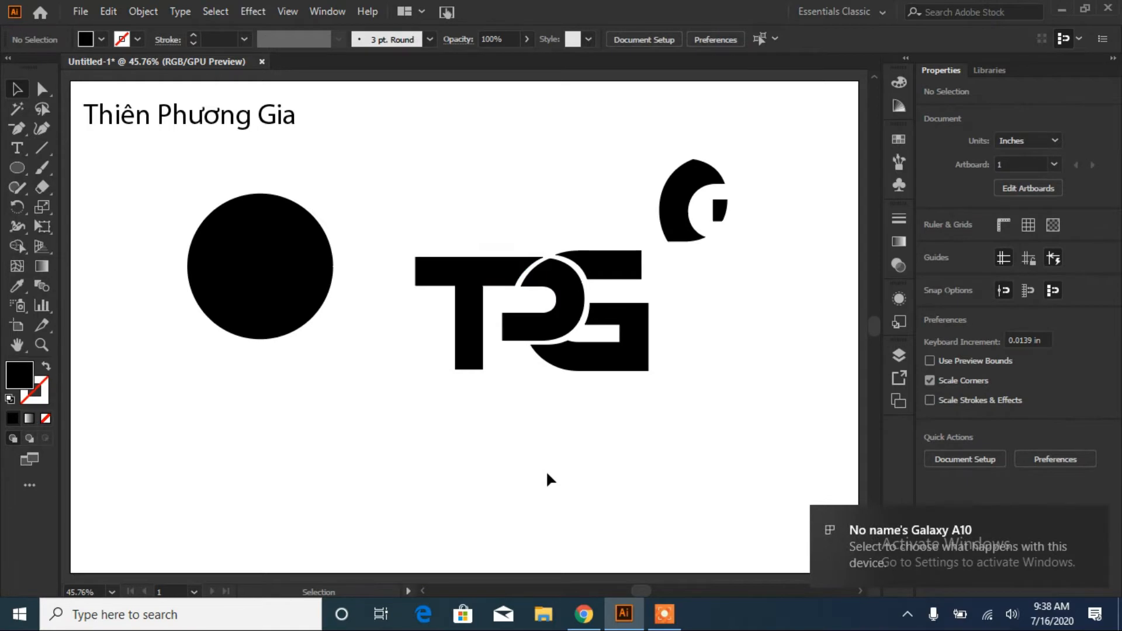
- Delete the leftover black fragment above the monogram and nudge the G slightly down
{"action": "left_click", "coordinate": [667, 227]}
{"action": "key", "text": "Delete"}
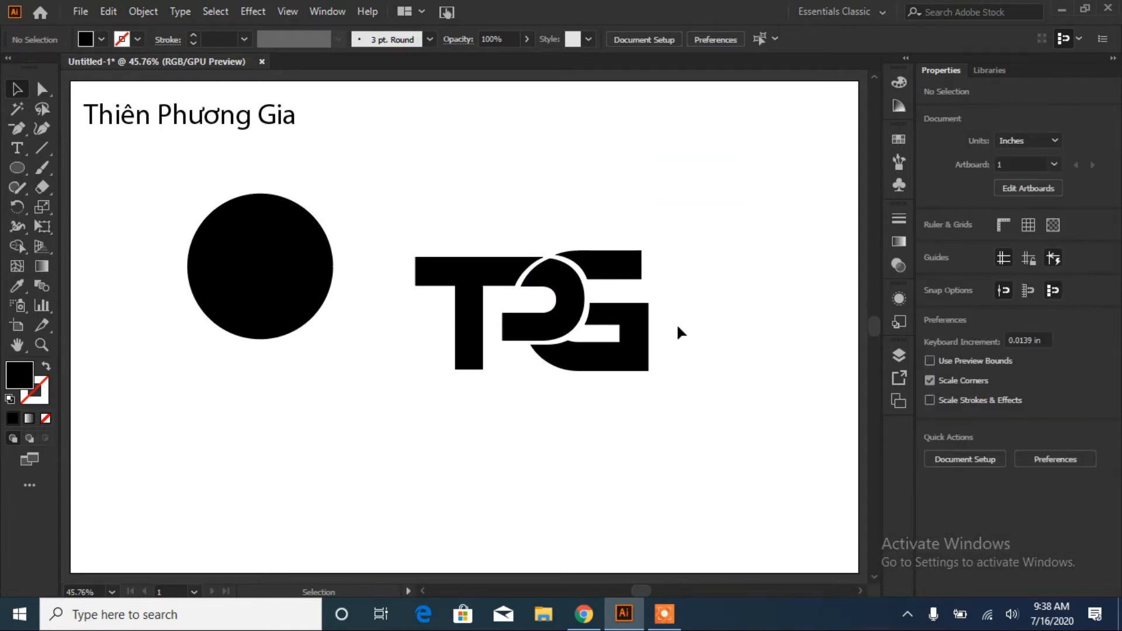
{"action": "left_click", "coordinate": [631, 358]}
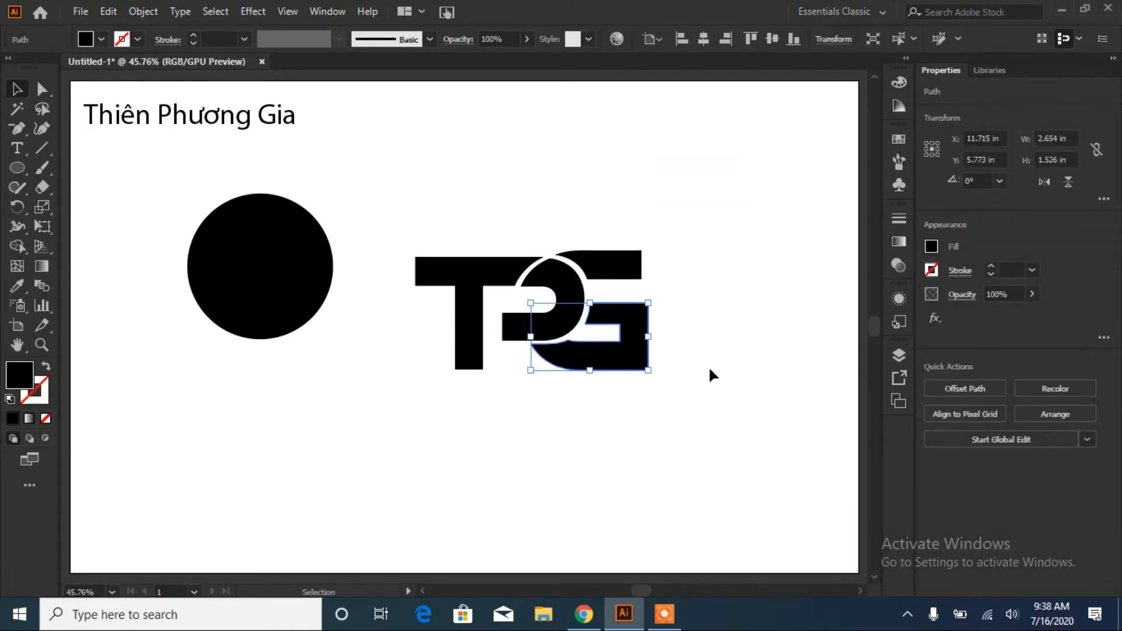
{"action": "left_click", "coordinate": [625, 264]}
{"action": "key", "text": "Down"}
{"action": "key", "text": "Down"}
{"action": "left_click", "coordinate": [725, 295]}
- Reshape the upper edge of the G's top bar by adjusting the direction handle at its pointed tip with Direct Selection
{"action": "left_click", "coordinate": [597, 264]}
{"action": "key", "text": "ctrl+plus"}
{"action": "key", "text": "ctrl+plus"}
{"action": "key", "text": "ctrl+plus"}
{"action": "key", "text": "ctrl+plus"}
{"action": "key", "text": "ctrl+plus"}
{"action": "key", "text": "ctrl+plus"}
{"action": "left_click_drag", "start_coordinate": [463, 233], "coordinate": [463, 235]}
{"action": "key", "text": "a"}
{"action": "left_click", "coordinate": [332, 235]}
{"action": "left_click_drag", "start_coordinate": [231, 246], "coordinate": [291, 255]}
- Lower the two upper anchor points of the G's top bar to about the level of its pointed tip
{"action": "left_click", "coordinate": [333, 235], "text": "shift"}
{"action": "left_click", "coordinate": [332, 235], "text": "shift"}
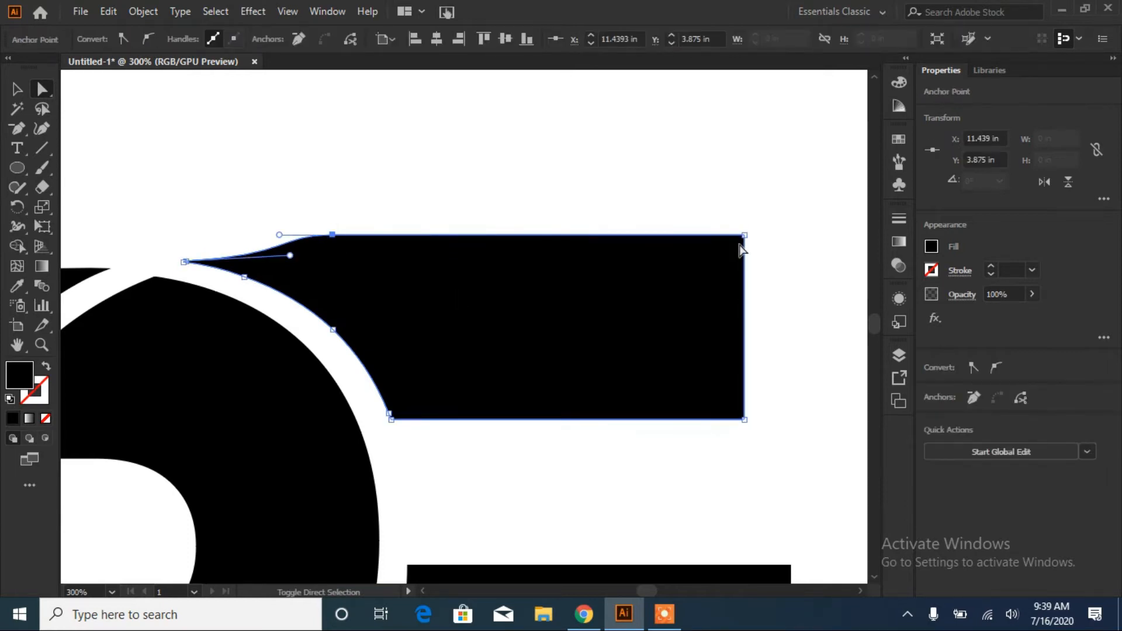
{"action": "left_click", "coordinate": [744, 235], "text": "shift"}
{"action": "key", "text": "Down"}
{"action": "key", "text": "Down"}
{"action": "key", "text": "Down"}
{"action": "key", "text": "Down"}
{"action": "key", "text": "Down"}
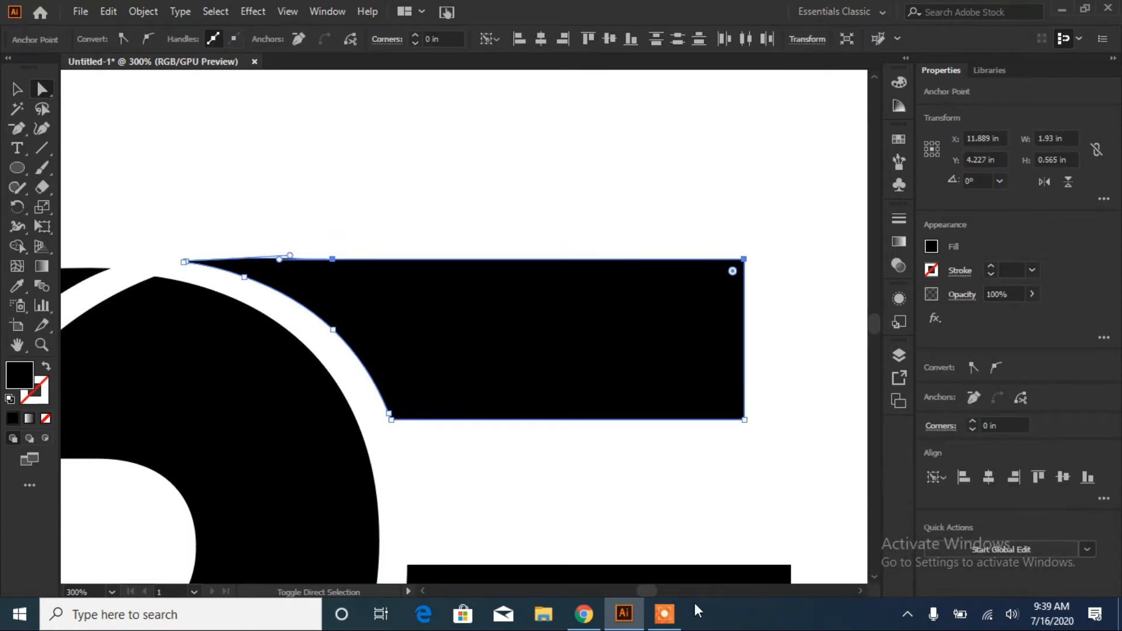
- Raise the pointed tip of the G's top bar and remove the extra anchor point on its upper edge to straighten it
{"action": "left_click", "coordinate": [184, 262]}
{"action": "key", "text": "Up"}
{"action": "left_click", "coordinate": [386, 213]}
{"action": "left_click", "coordinate": [185, 260]}
{"action": "key", "text": "minus"}
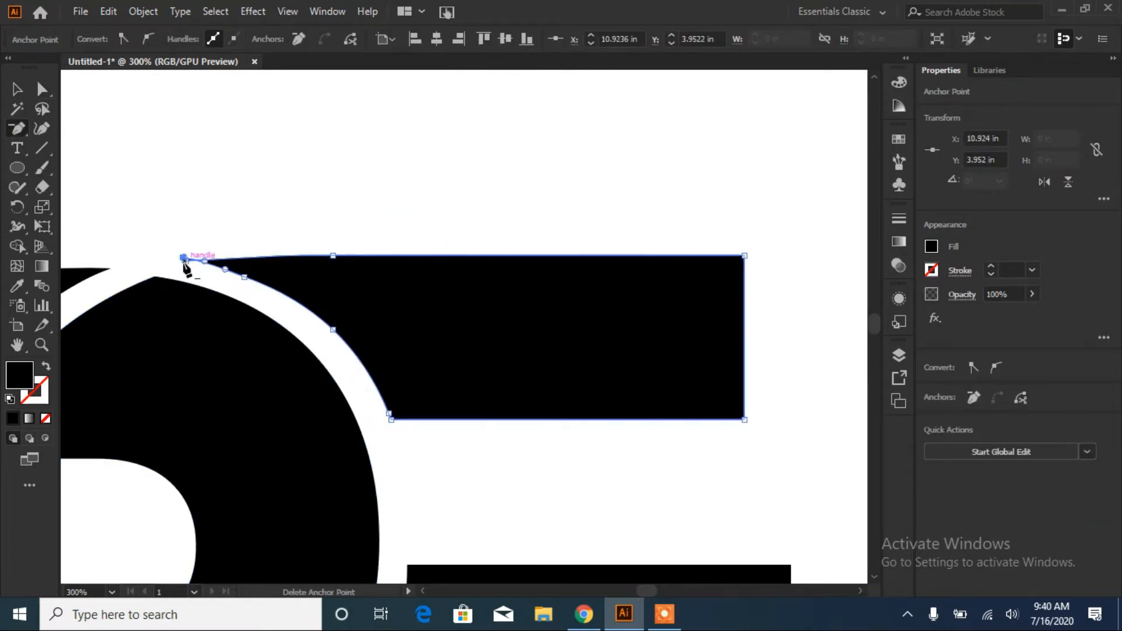
{"action": "key", "text": "v"}
{"action": "left_click", "coordinate": [243, 145]}
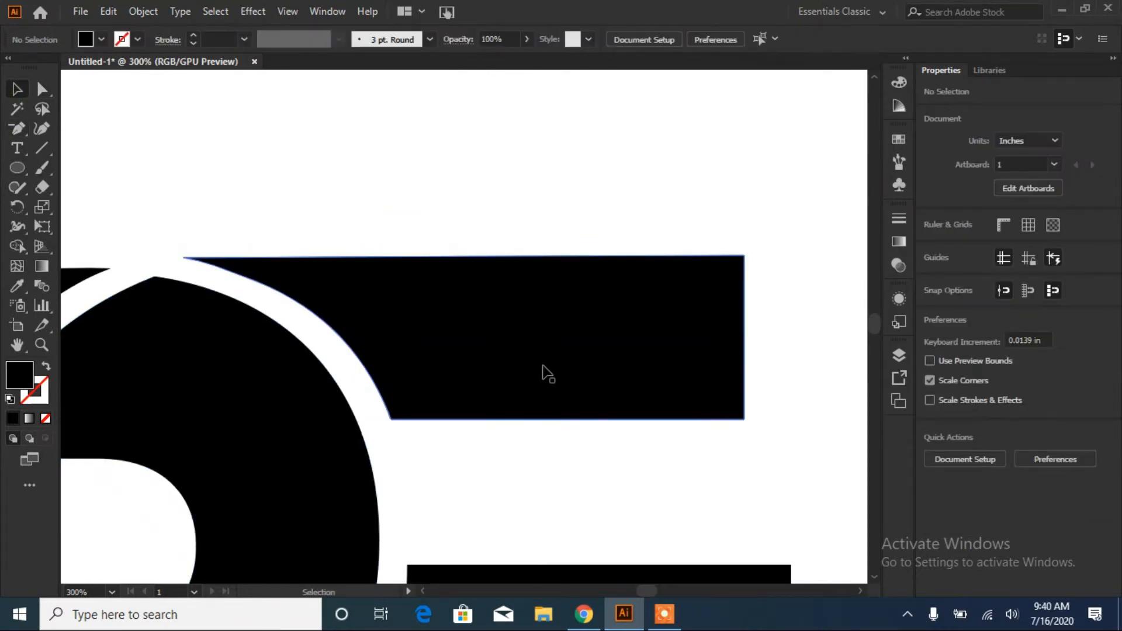
- Group all the letter pieces of the TPG monogram and shift the group slightly right and down
{"action": "key", "text": "ctrl+0"}
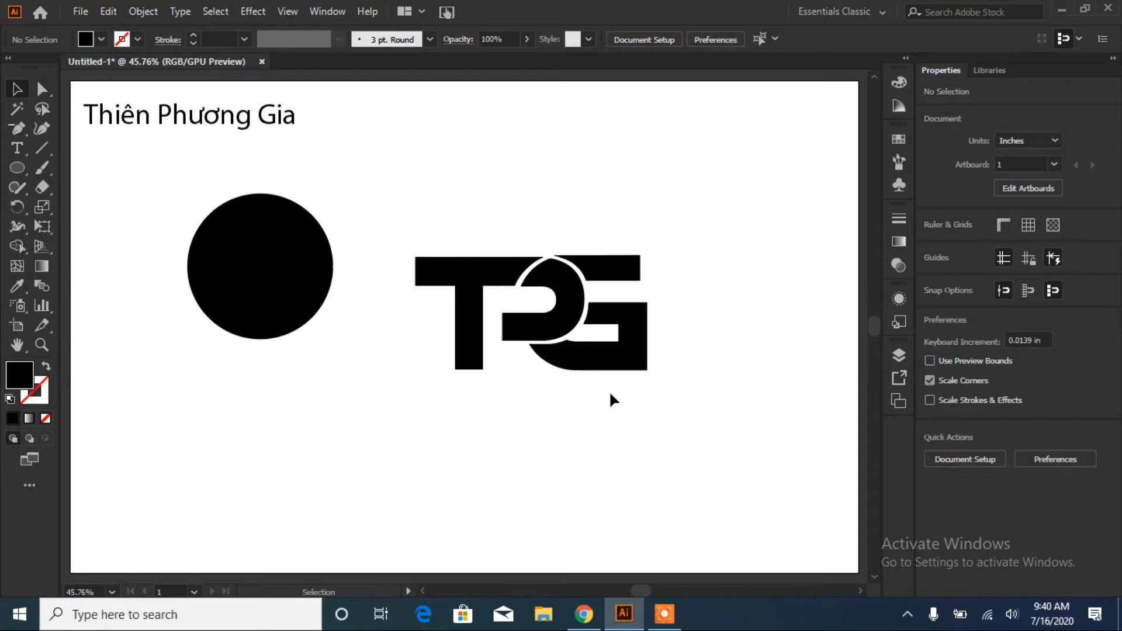
{"action": "left_click", "coordinate": [481, 273]}
{"action": "left_click_drag", "start_coordinate": [721, 239], "coordinate": [377, 402]}
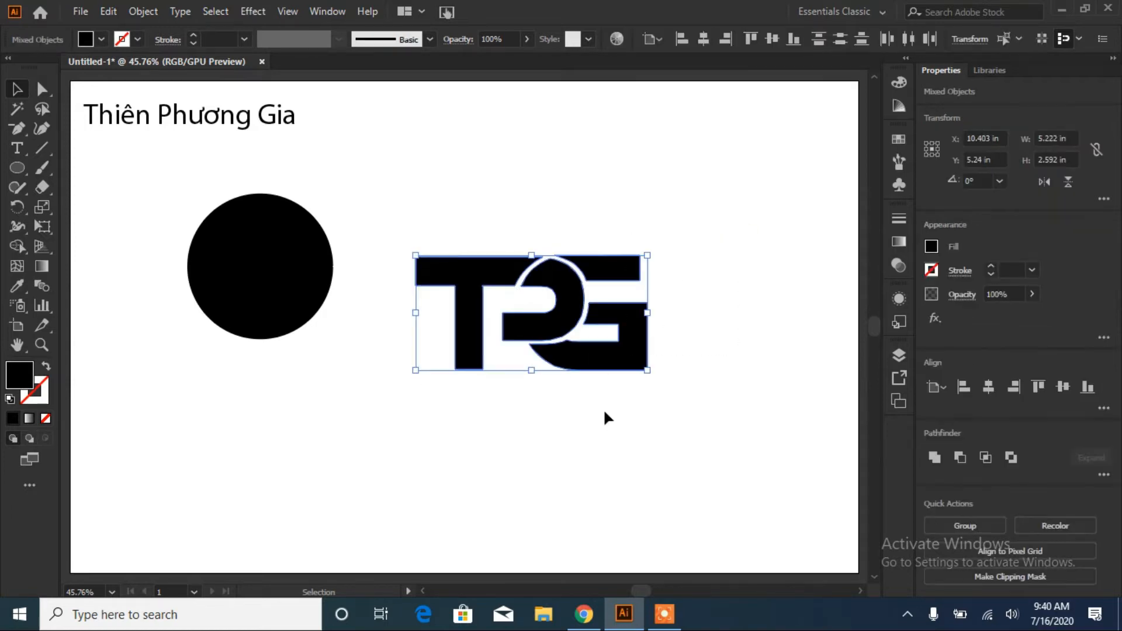
{"action": "key", "text": "ctrl+g"}
{"action": "left_click_drag", "start_coordinate": [557, 326], "coordinate": [565, 329]}
- Fill the monogram with the yellow swatch and edit that swatch to R=216 G=189 B=8
{"action": "left_click", "coordinate": [101, 39]}
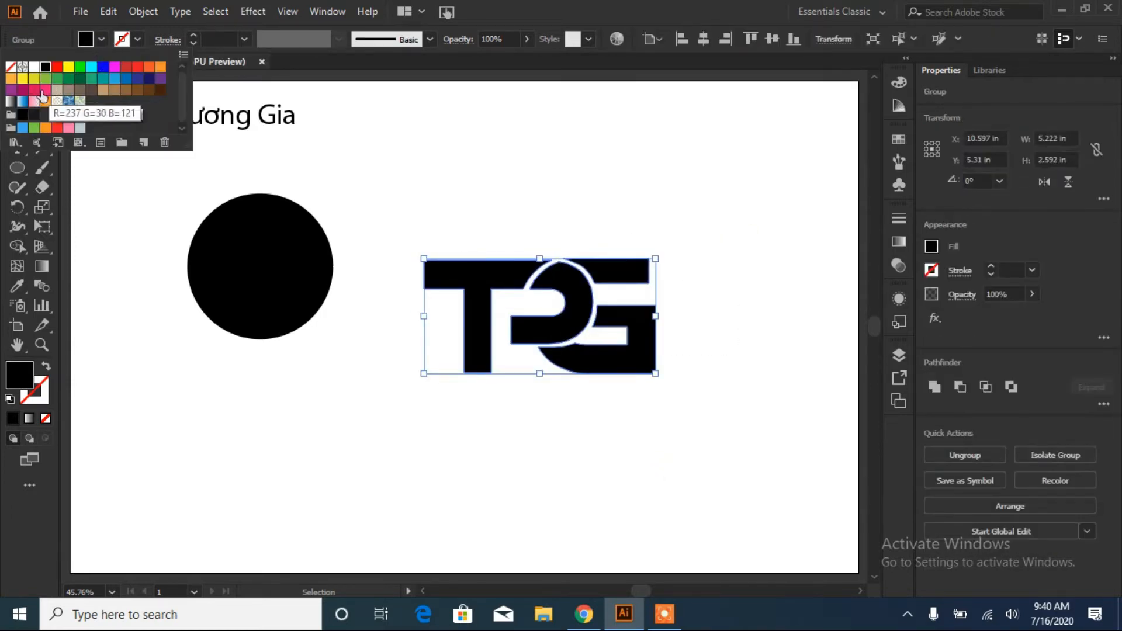
{"action": "left_click", "coordinate": [22, 79]}
{"action": "double_click", "coordinate": [21, 79]}
{"action": "left_click_drag", "start_coordinate": [581, 317], "coordinate": [595, 316]}
{"action": "left_click", "coordinate": [522, 405]}
{"action": "mouse_move", "coordinate": [658, 286]}
{"action": "left_mouse_down"}
{"action": "mouse_move", "coordinate": [641, 293]}
{"action": "mouse_move", "coordinate": [653, 267]}
{"action": "left_mouse_up"}
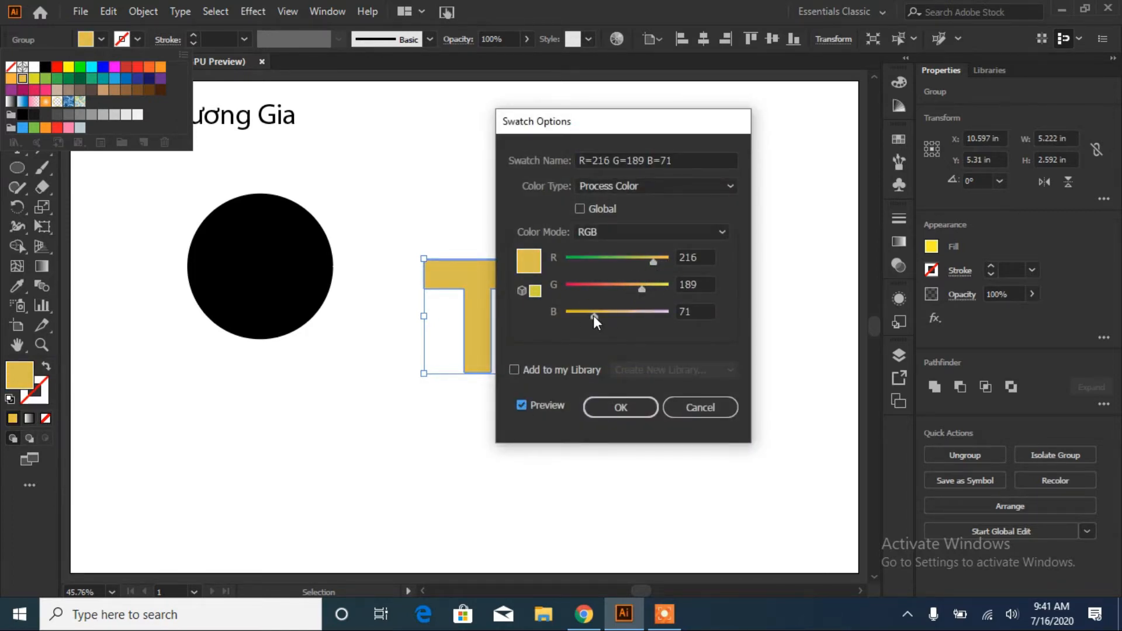
{"action": "left_click_drag", "start_coordinate": [581, 317], "coordinate": [566, 314]}
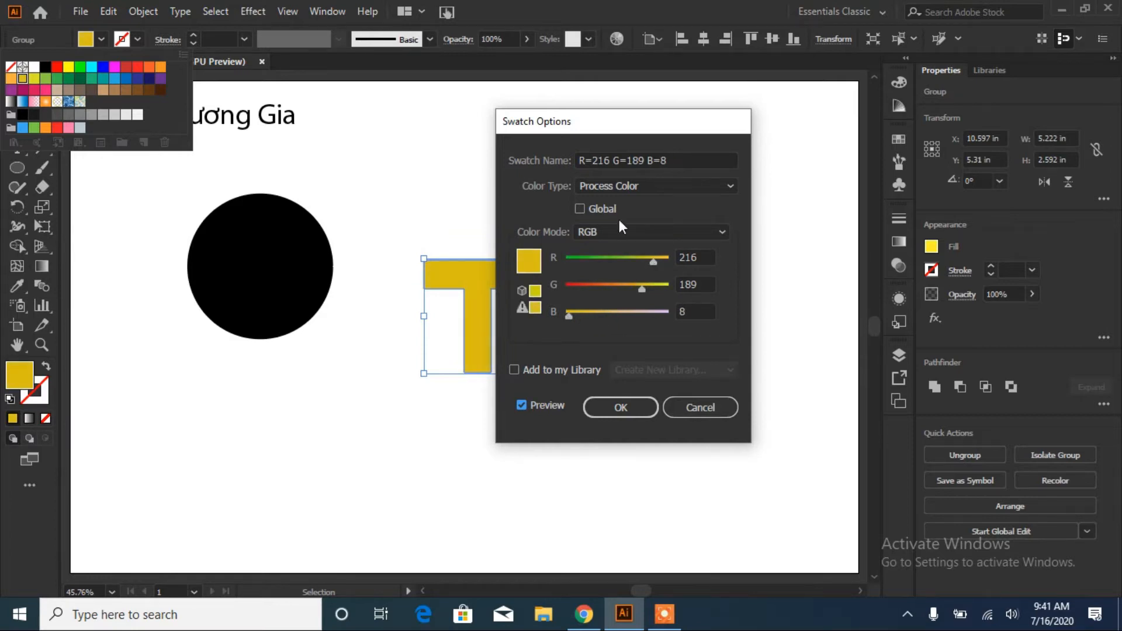
{"action": "left_click", "coordinate": [623, 409]}
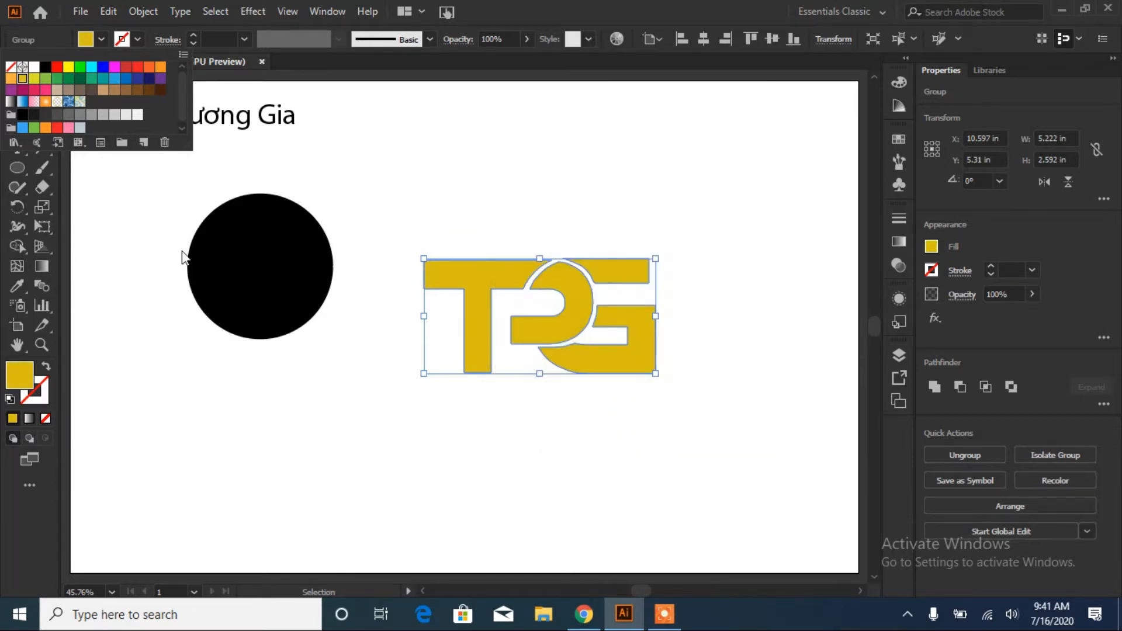
- Fill the monogram with orange, adjust it to dark gold R 208, G 153, B 8, and move the group slightly up
{"action": "left_click", "coordinate": [932, 246]}
{"action": "left_click", "coordinate": [902, 305]}
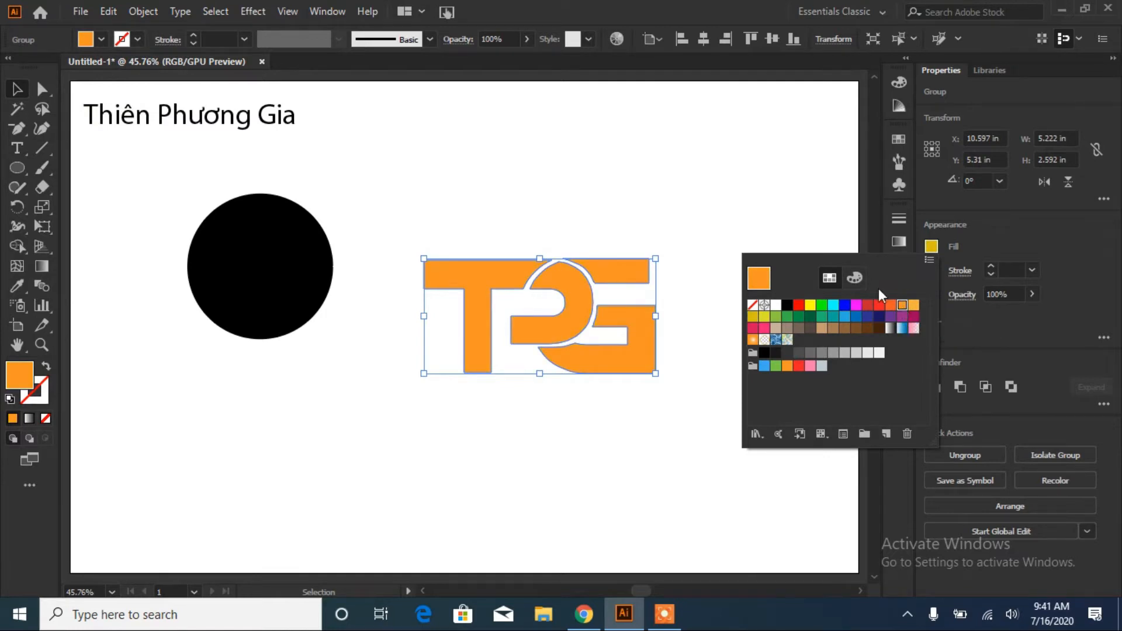
{"action": "left_click", "coordinate": [855, 278]}
{"action": "left_click_drag", "start_coordinate": [882, 313], "coordinate": [868, 311]}
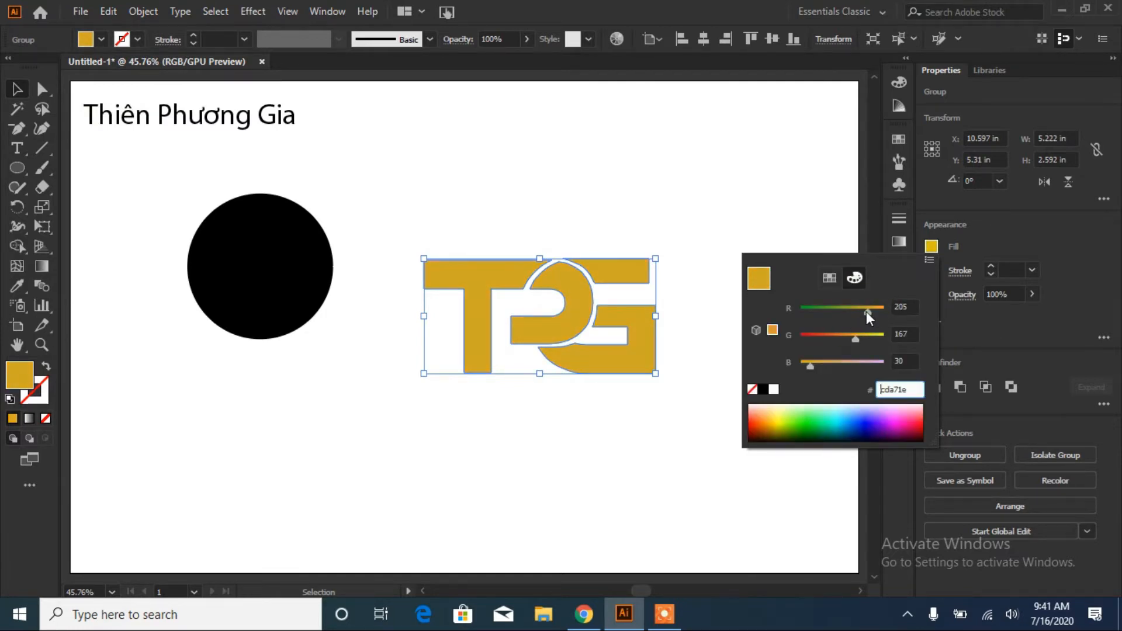
{"action": "left_click_drag", "start_coordinate": [810, 367], "coordinate": [803, 367]}
{"action": "left_click_drag", "start_coordinate": [861, 311], "coordinate": [857, 346]}
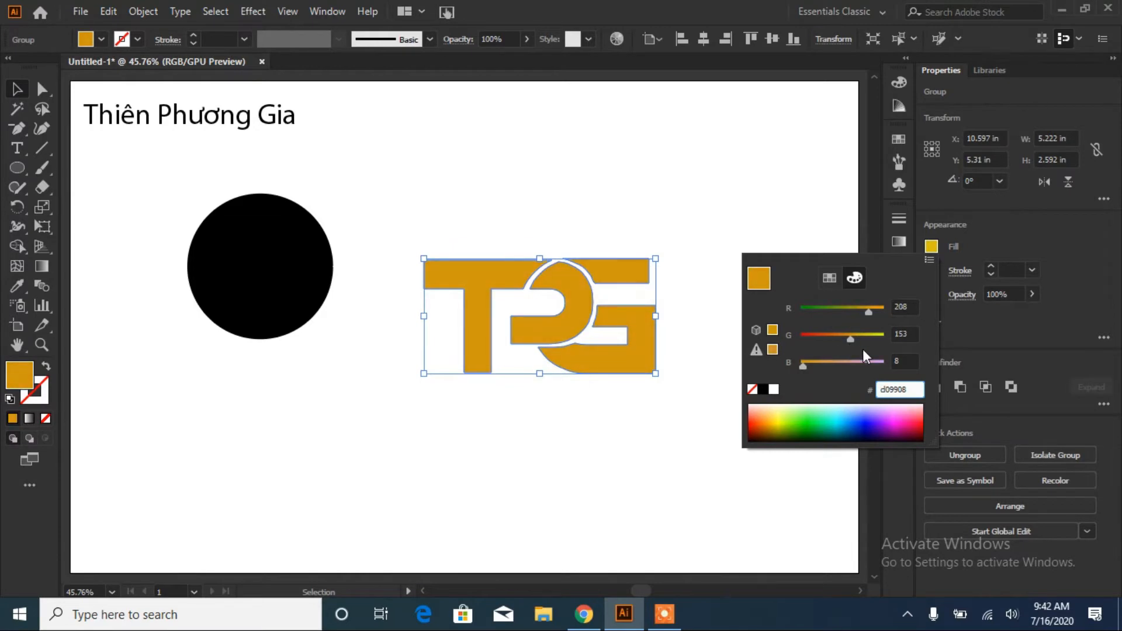
{"action": "left_click", "coordinate": [830, 278]}
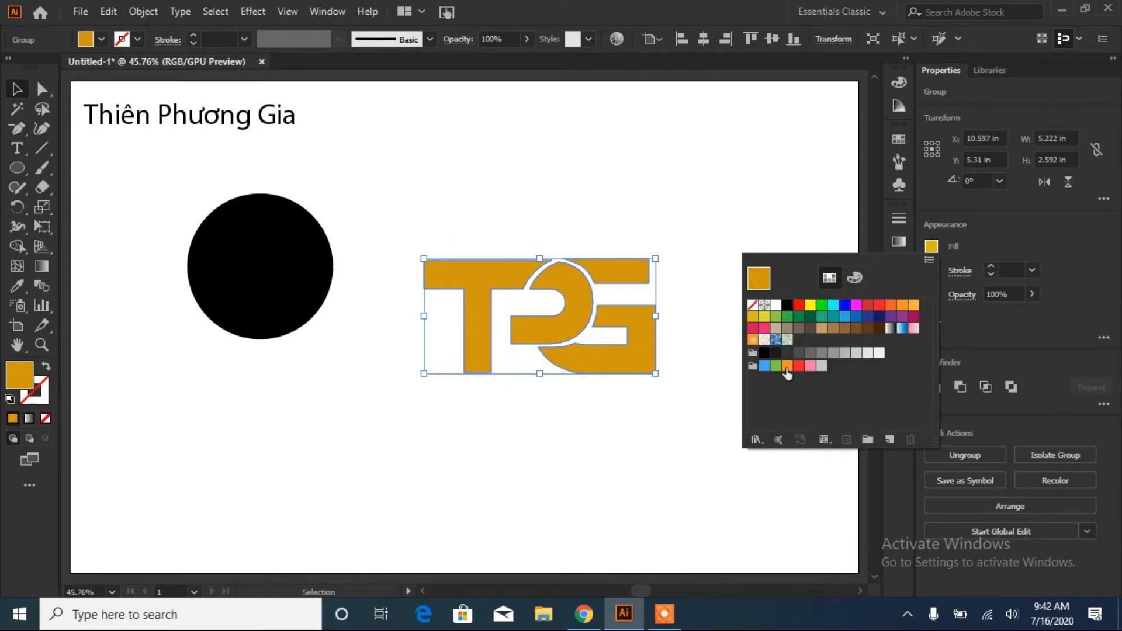
{"action": "left_click", "coordinate": [698, 403]}
{"action": "left_click", "coordinate": [667, 413]}
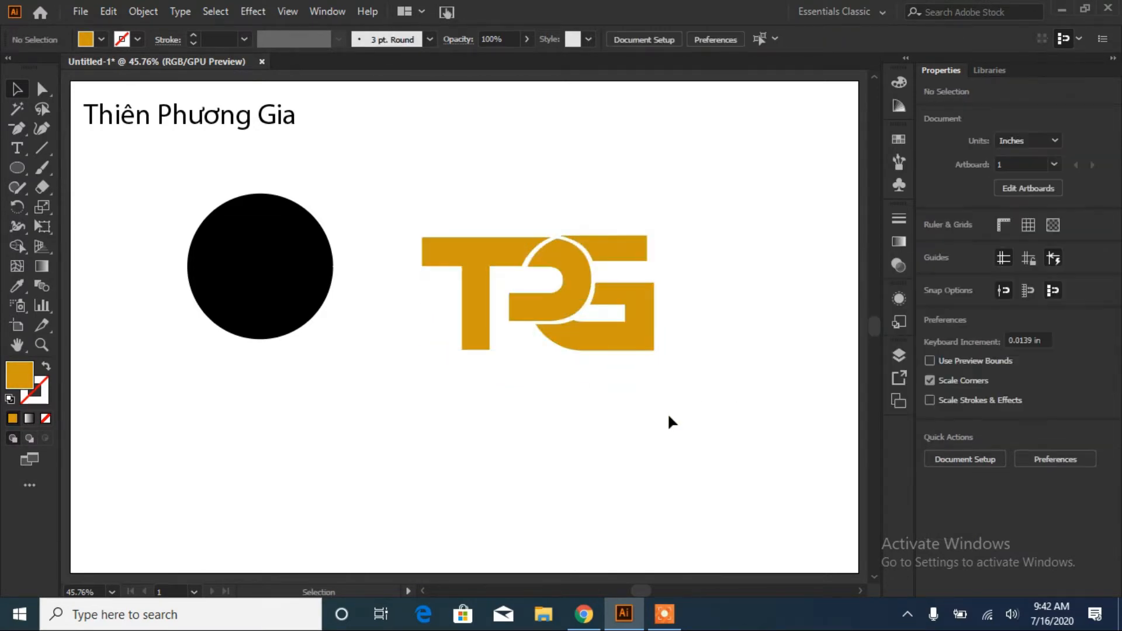
- Swap the black circle's fill and stroke and set the stroke weight to 15 px
{"action": "left_click", "coordinate": [293, 298]}
{"action": "left_click", "coordinate": [46, 366]}
{"action": "left_click", "coordinate": [194, 34]}
- Move the circle around the monogram, centre the letters inside it, and enlarge the circle to about 6.61 in across
{"action": "mouse_move", "coordinate": [259, 265]}
{"action": "left_mouse_down"}
{"action": "mouse_move", "coordinate": [548, 264]}
{"action": "mouse_move", "coordinate": [531, 273]}
{"action": "left_mouse_up"}
{"action": "mouse_move", "coordinate": [605, 346]}
{"action": "left_mouse_down"}
{"action": "mouse_move", "coordinate": [723, 423]}
{"action": "mouse_move", "coordinate": [722, 463]}
{"action": "mouse_move", "coordinate": [626, 373]}
{"action": "left_mouse_up"}
{"action": "left_click_drag", "start_coordinate": [615, 203], "coordinate": [505, 172]}
{"action": "left_click_drag", "start_coordinate": [575, 349], "coordinate": [482, 323]}
{"action": "left_click", "coordinate": [571, 398]}
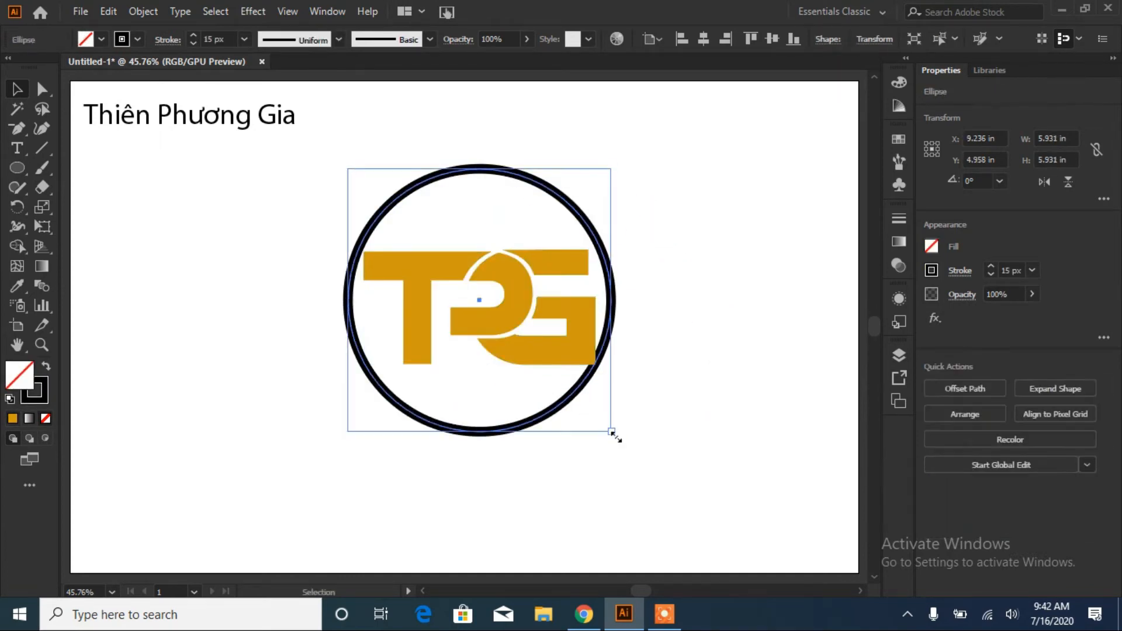
{"action": "left_click_drag", "start_coordinate": [611, 432], "coordinate": [581, 411]}
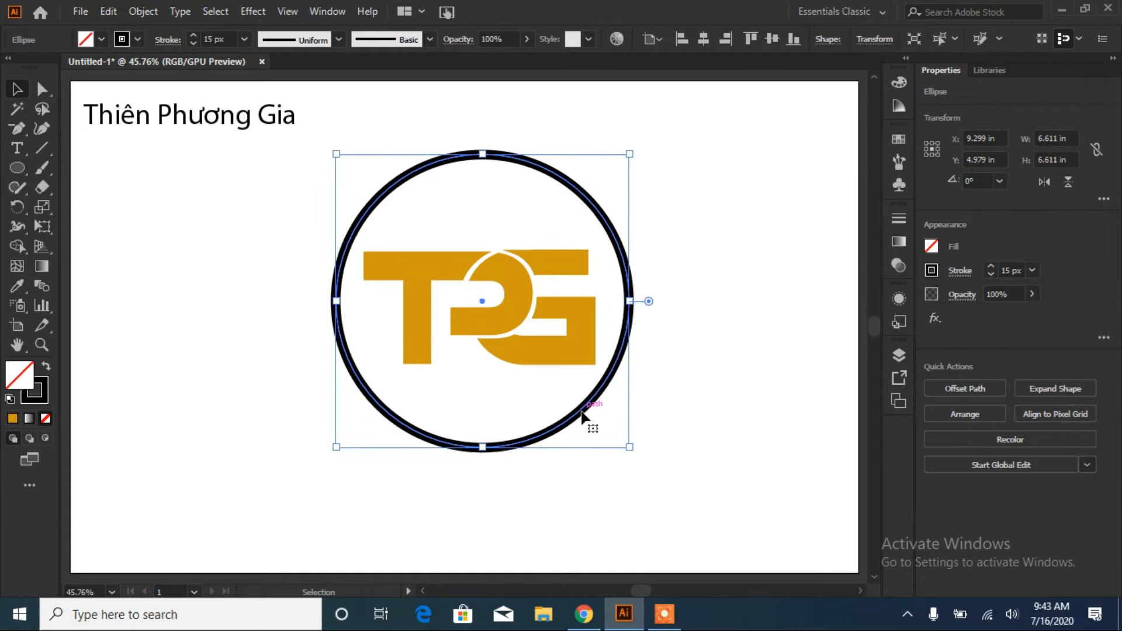
- Thicken the circle's stroke and expand it into a filled black ring about 7 in across
{"action": "left_click", "coordinate": [194, 38]}
{"action": "left_click", "coordinate": [714, 334]}
{"action": "left_click", "coordinate": [630, 266]}
{"action": "left_click", "coordinate": [143, 13]}
{"action": "left_click", "coordinate": [175, 176]}
{"action": "left_click", "coordinate": [518, 398]}
{"action": "left_click", "coordinate": [728, 261]}
{"action": "left_click", "coordinate": [458, 159]}
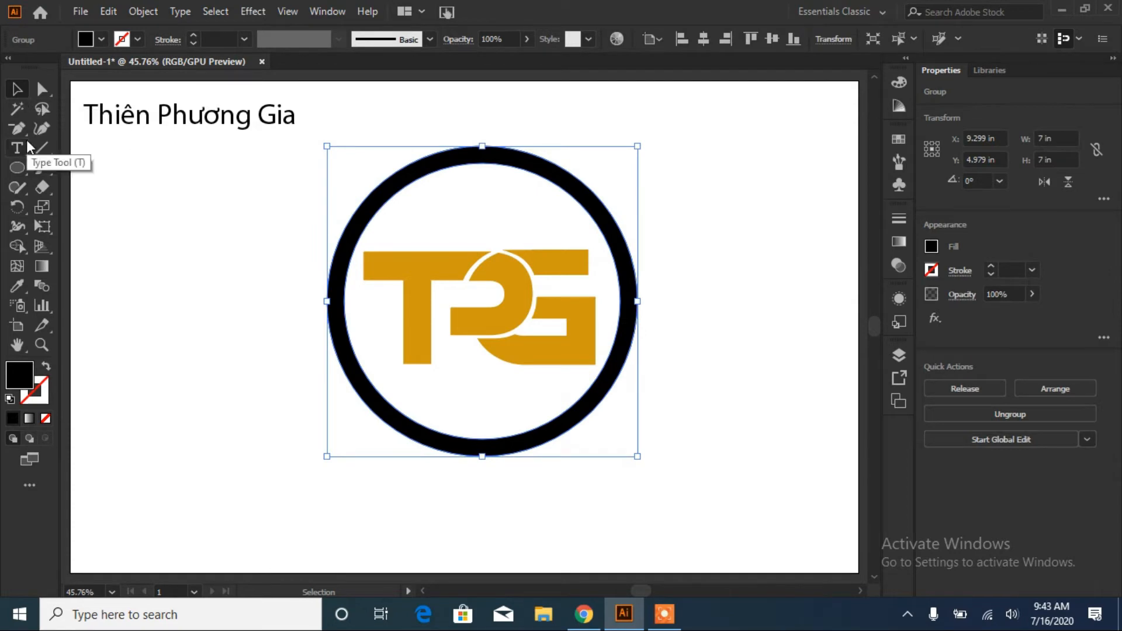
- Draw an unfilled circle about 6.64 in across from the ring's centre, with its outline running along the middle of the ring
{"action": "left_click", "coordinate": [17, 168]}
{"action": "left_click_drag", "start_coordinate": [481, 300], "coordinate": [574, 447]}
{"action": "left_click", "coordinate": [46, 366]}
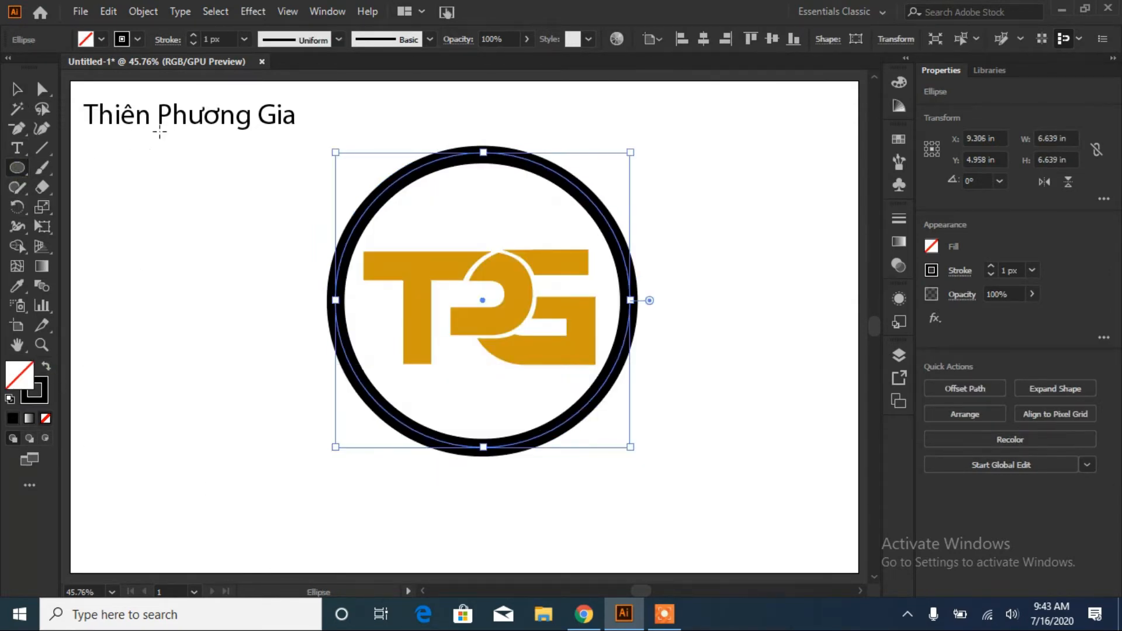
- Give the new circle a white stroke with a weight of 4 px
{"action": "left_click", "coordinate": [101, 39]}
{"action": "left_click", "coordinate": [193, 37]}
{"action": "left_click", "coordinate": [194, 36]}
{"action": "left_click", "coordinate": [194, 37]}
{"action": "left_click", "coordinate": [16, 91]}
{"action": "left_click", "coordinate": [316, 146]}
- Turn the white circle's stroke into a dashed line
{"action": "left_click", "coordinate": [466, 155]}
{"action": "left_click", "coordinate": [932, 270]}
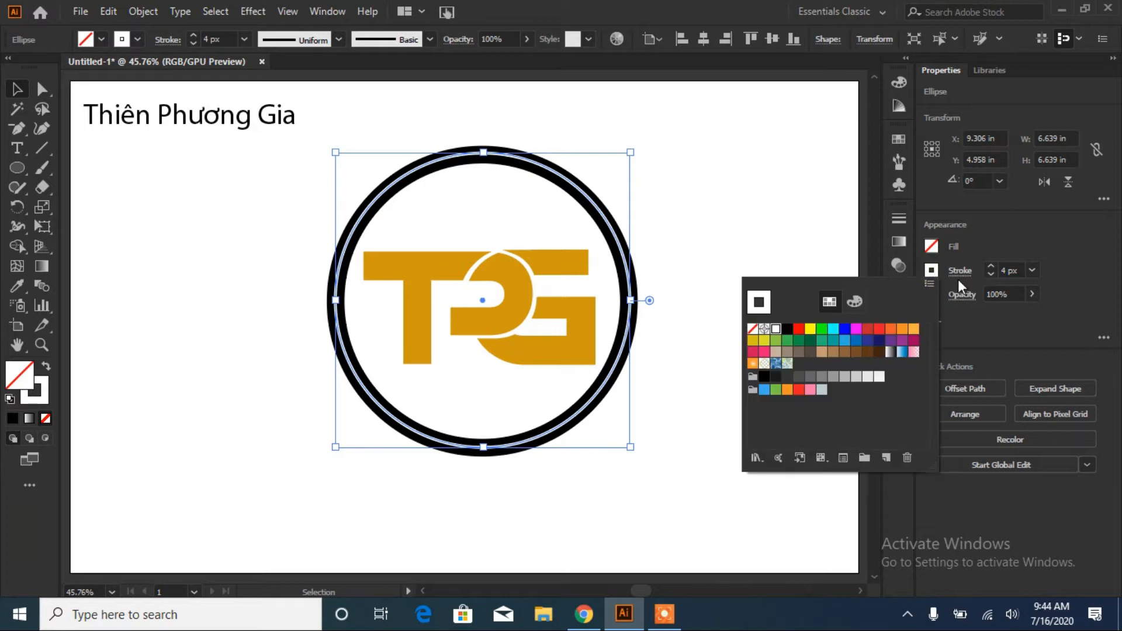
{"action": "left_click", "coordinate": [960, 271]}
{"action": "left_click", "coordinate": [795, 385]}
{"action": "left_click", "coordinate": [743, 385]}
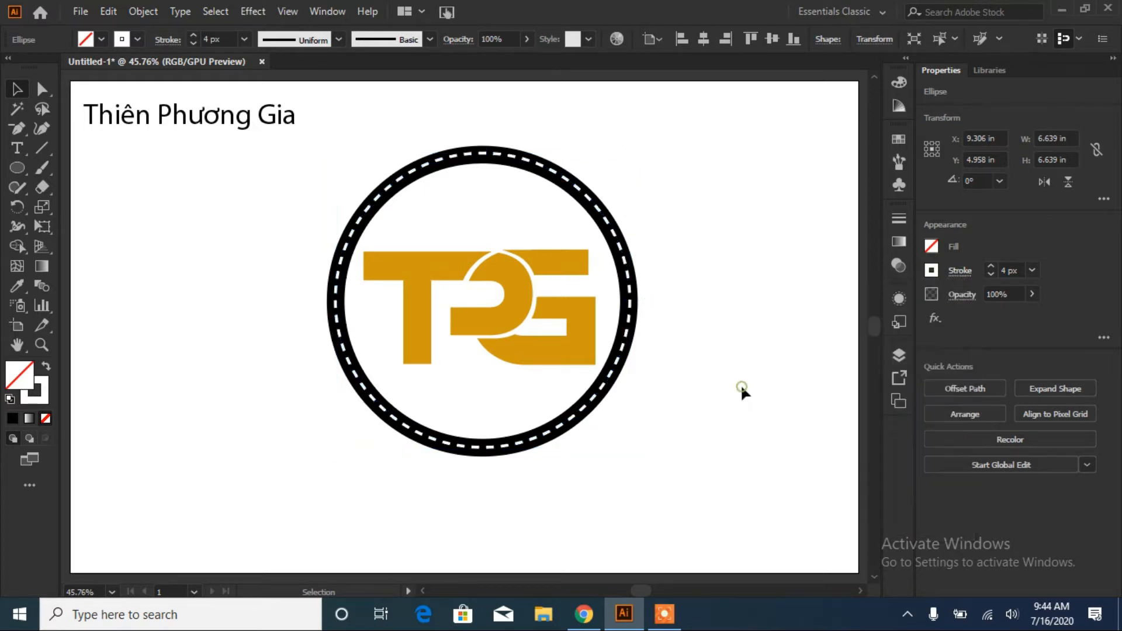
- Match the black ring's fill to the monogram's gold with the Eyedropper tool
{"action": "left_click", "coordinate": [510, 322]}
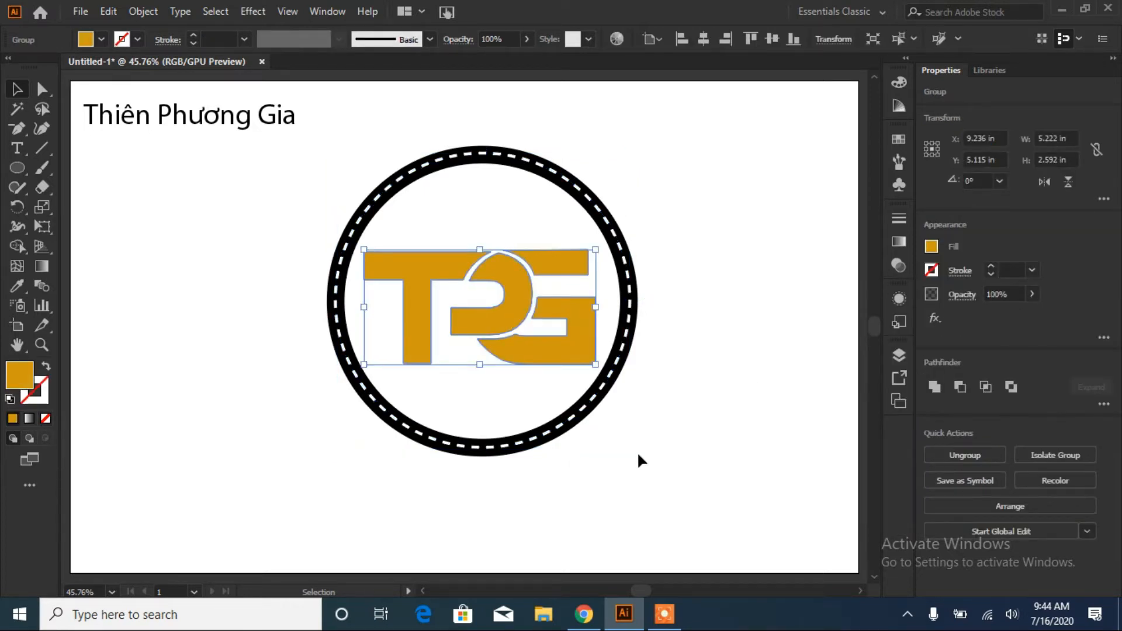
{"action": "left_click", "coordinate": [566, 286]}
{"action": "left_click", "coordinate": [631, 302]}
{"action": "left_click", "coordinate": [378, 318]}
{"action": "left_click", "coordinate": [342, 322]}
{"action": "left_click", "coordinate": [17, 286]}
{"action": "left_click", "coordinate": [429, 300]}
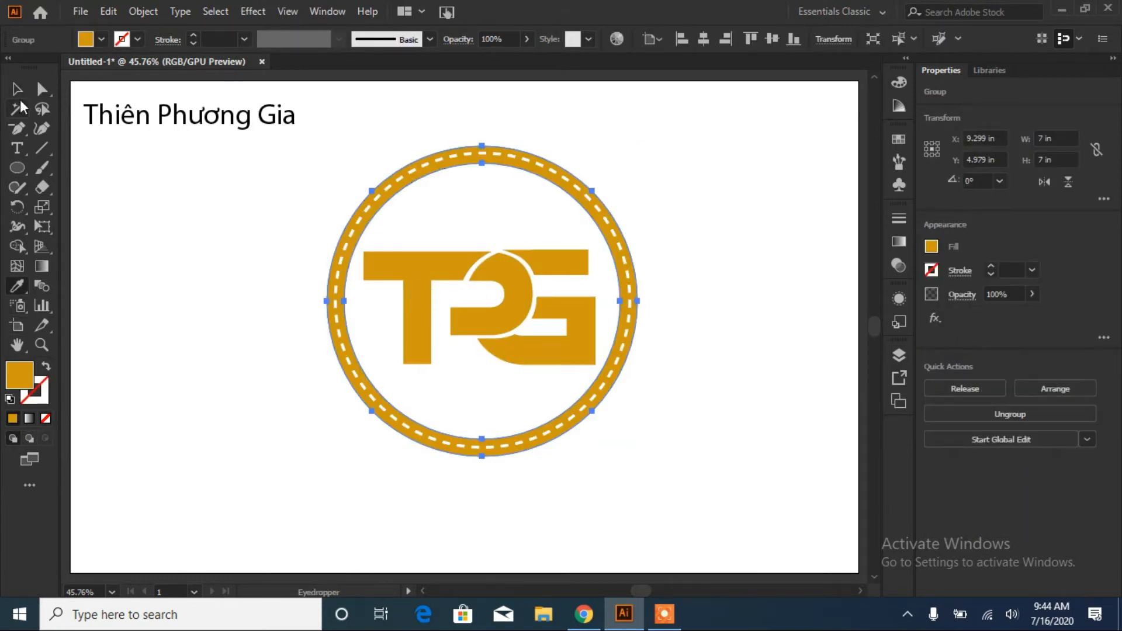
{"action": "left_click", "coordinate": [17, 88]}
{"action": "left_click", "coordinate": [431, 405]}
- Draw a circle about 9.25 in across from the ring's centre and swap its fill and stroke to leave a thin gold outline
{"action": "left_click", "coordinate": [17, 168]}
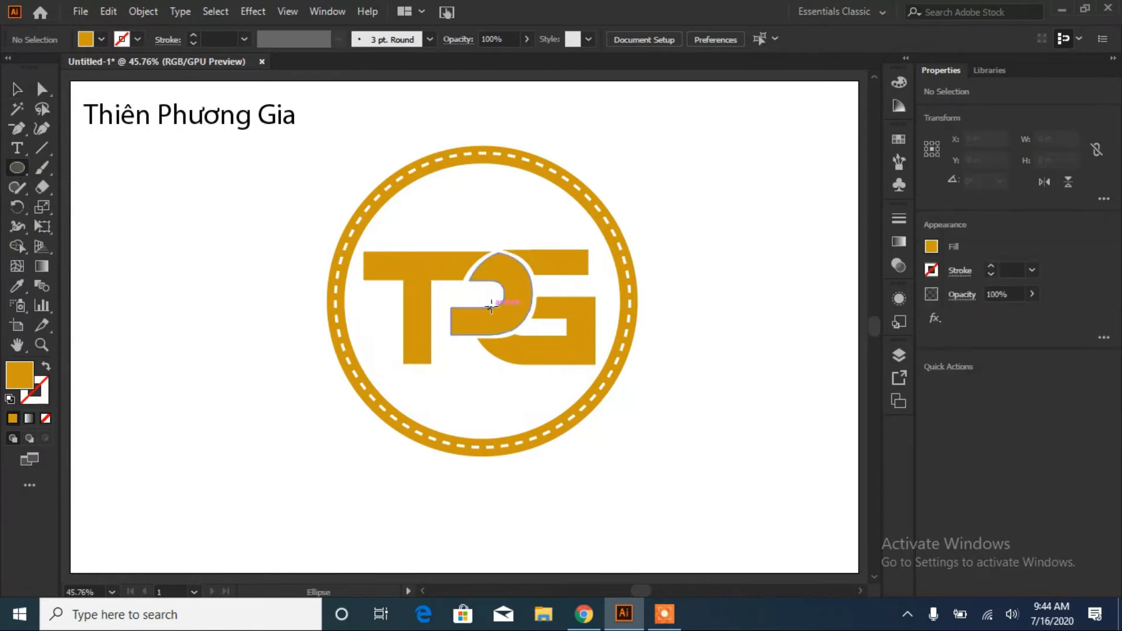
{"action": "mouse_move", "coordinate": [482, 300]}
{"action": "left_mouse_down"}
{"action": "mouse_move", "coordinate": [596, 426]}
{"action": "mouse_move", "coordinate": [688, 501]}
{"action": "left_mouse_up"}
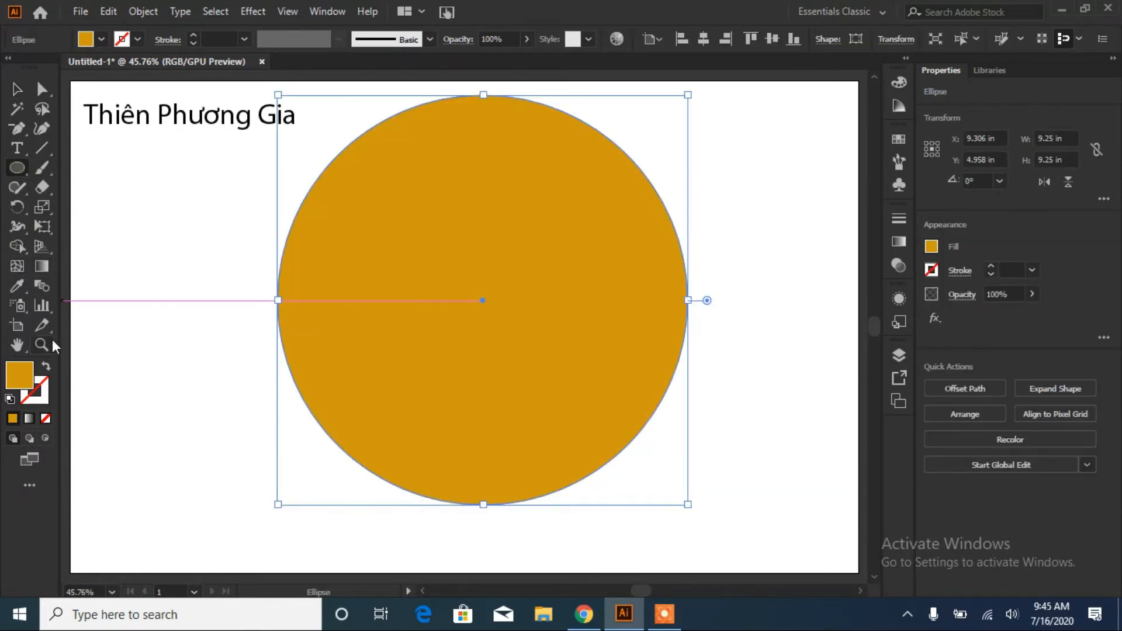
{"action": "left_click", "coordinate": [47, 365]}
- Cut the outer circle with Scissors at its topmost and lowest points and symmetrically at its upper left and upper right
{"action": "left_click", "coordinate": [46, 196]}
{"action": "left_click", "coordinate": [117, 203]}
{"action": "left_click", "coordinate": [482, 95]}
{"action": "left_click", "coordinate": [483, 504]}
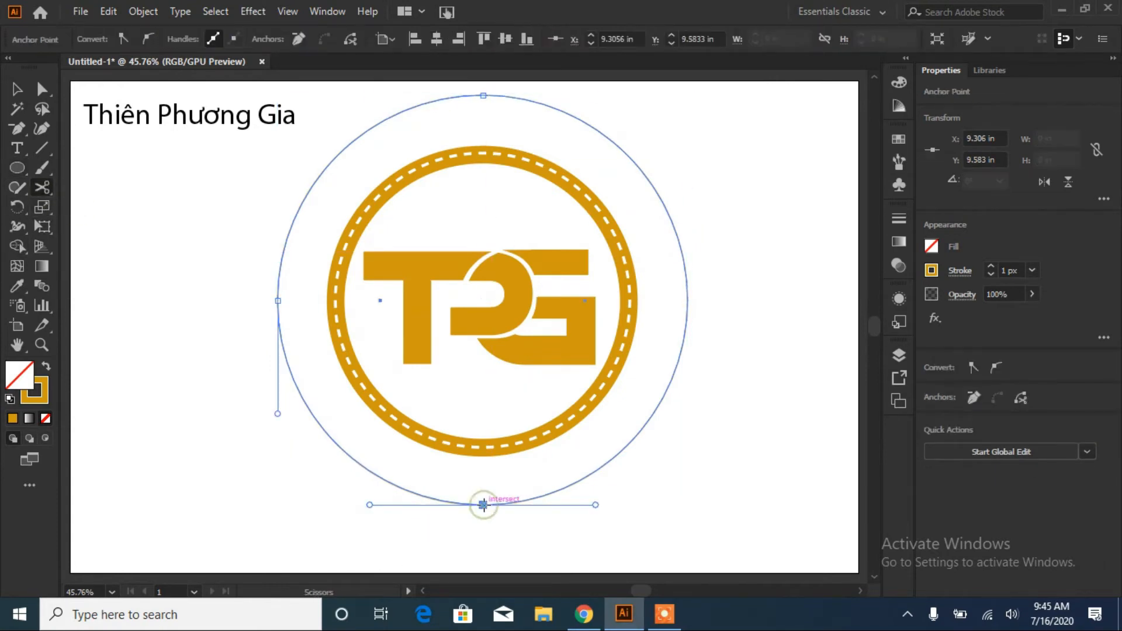
{"action": "left_click", "coordinate": [351, 142]}
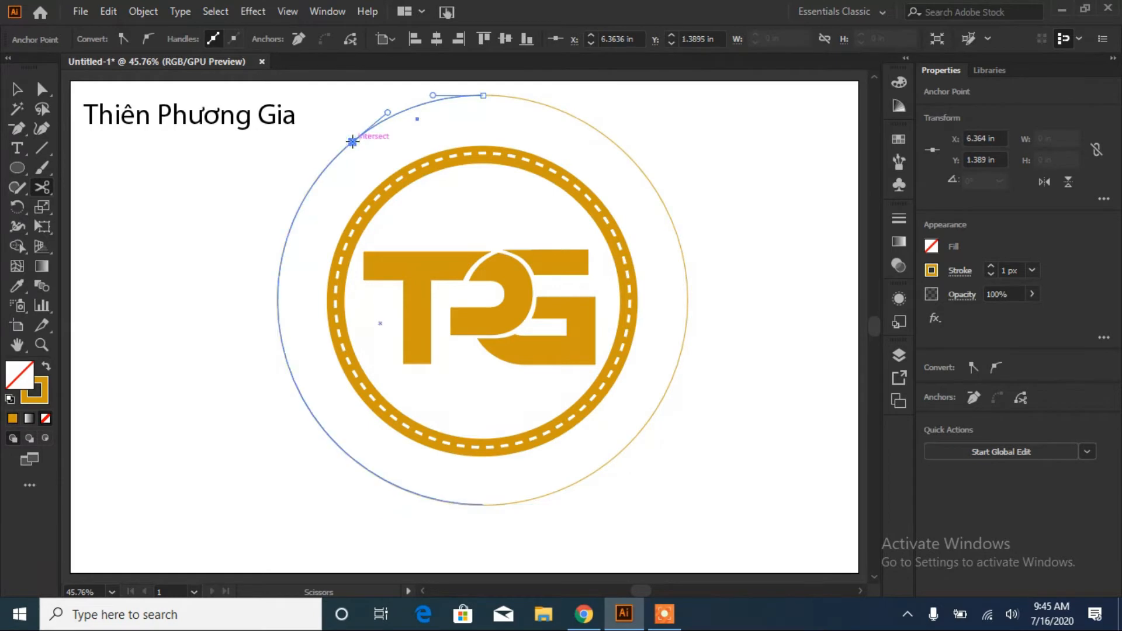
{"action": "left_click", "coordinate": [612, 141]}
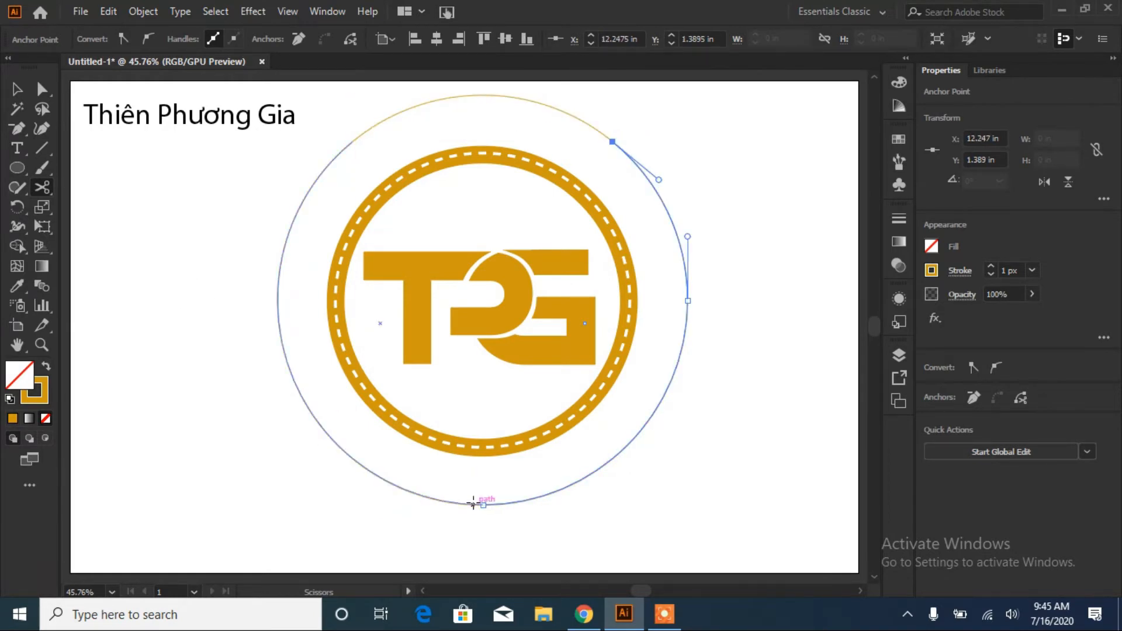
- Delete the upper arc segments of the outer circle between the upper left and upper right cuts
{"action": "key", "text": "v"}
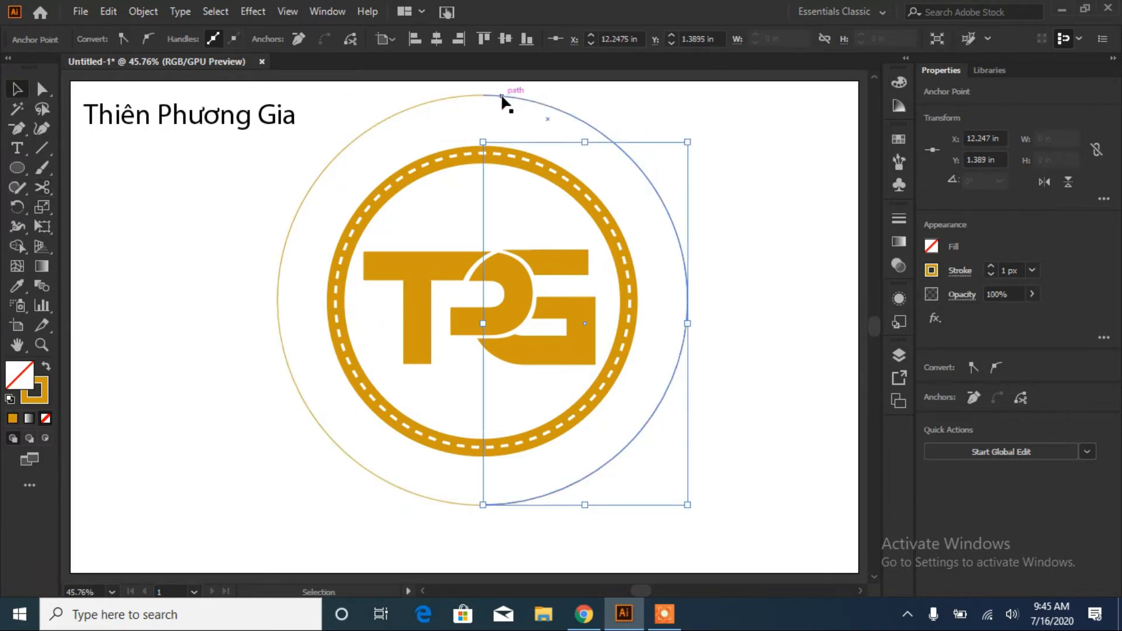
{"action": "left_click", "coordinate": [462, 97]}
{"action": "key", "text": "Delete"}
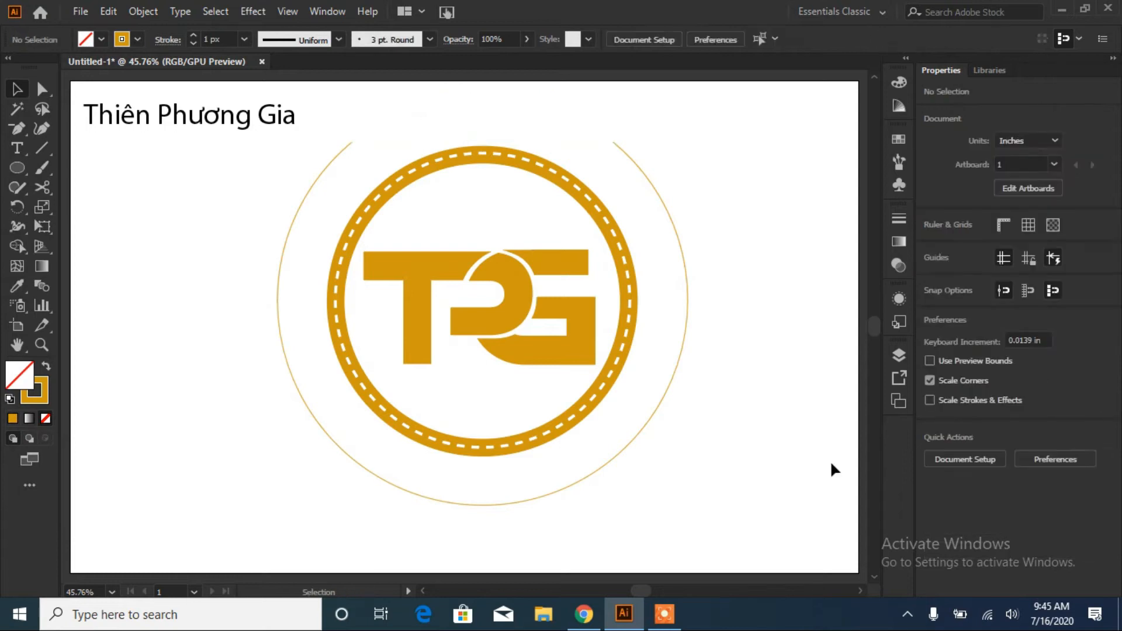
- Select the outer circle's right arc, open an Arrows brush library, and reposition and enlarge its panel
{"action": "left_click", "coordinate": [686, 331]}
{"action": "left_click", "coordinate": [325, 11]}
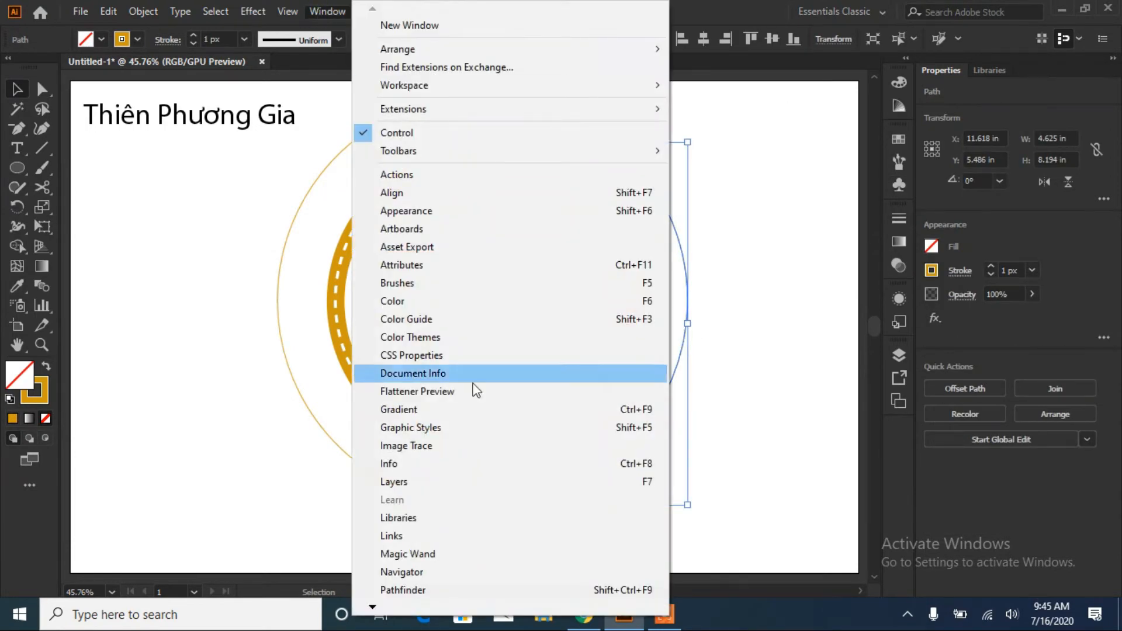
{"action": "mouse_move", "coordinate": [372, 607]}
{"action": "mouse_move", "coordinate": [535, 501]}
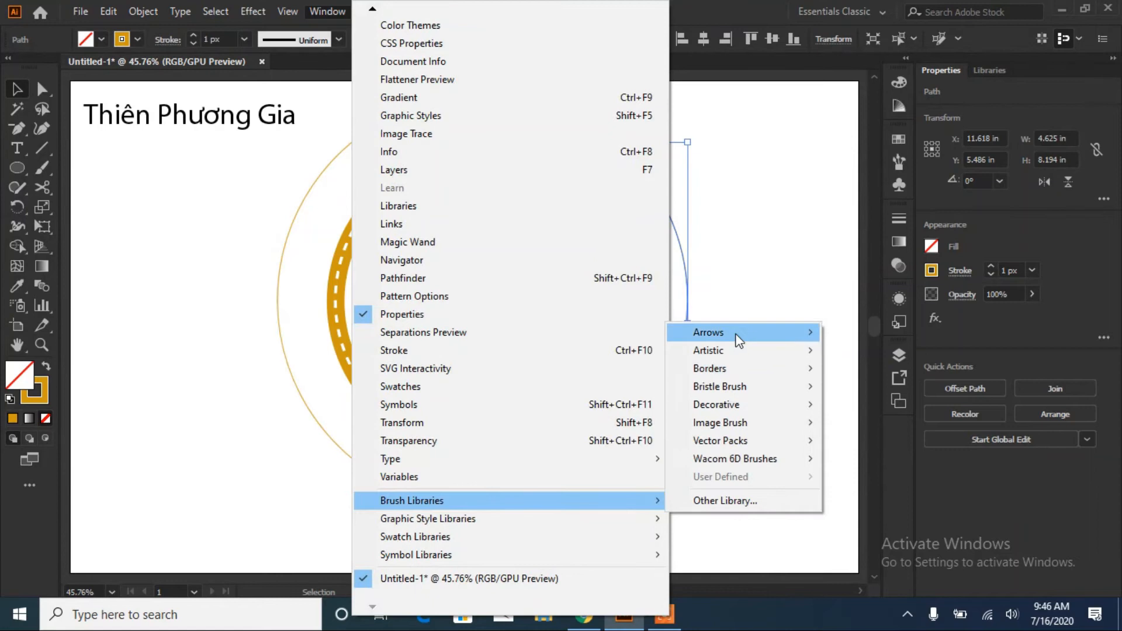
{"action": "mouse_move", "coordinate": [738, 333]}
{"action": "left_click", "coordinate": [848, 332]}
{"action": "mouse_move", "coordinate": [589, 259]}
{"action": "left_mouse_down"}
{"action": "mouse_move", "coordinate": [834, 94]}
{"action": "mouse_move", "coordinate": [822, 81]}
{"action": "left_mouse_up"}
{"action": "left_click_drag", "start_coordinate": [811, 194], "coordinate": [846, 537]}
- Browse the brush libraries to Borders_Novelty and apply its orange leafy-branch brush to the right and left outer arcs
{"action": "left_click", "coordinate": [757, 525]}
{"action": "left_click", "coordinate": [757, 524]}
{"action": "left_click", "coordinate": [757, 524]}
{"action": "left_click", "coordinate": [757, 524]}
{"action": "left_click", "coordinate": [757, 524]}
{"action": "left_click", "coordinate": [757, 524]}
{"action": "scroll", "coordinate": [878, 159], "scroll_direction": "down", "scroll_amount": 3}
{"action": "left_click", "coordinate": [756, 525]}
{"action": "left_click", "coordinate": [757, 525]}
{"action": "left_click", "coordinate": [757, 525]}
{"action": "left_click", "coordinate": [756, 524]}
{"action": "left_click", "coordinate": [756, 524]}
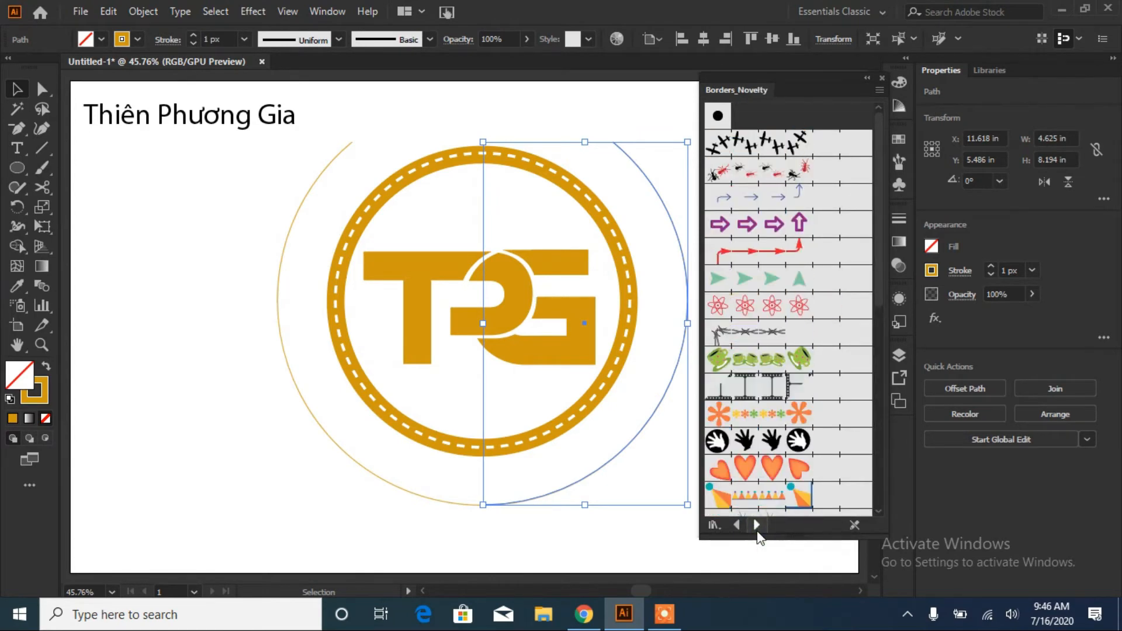
{"action": "scroll", "coordinate": [882, 205], "scroll_direction": "down", "scroll_amount": 3}
{"action": "left_click", "coordinate": [769, 425]}
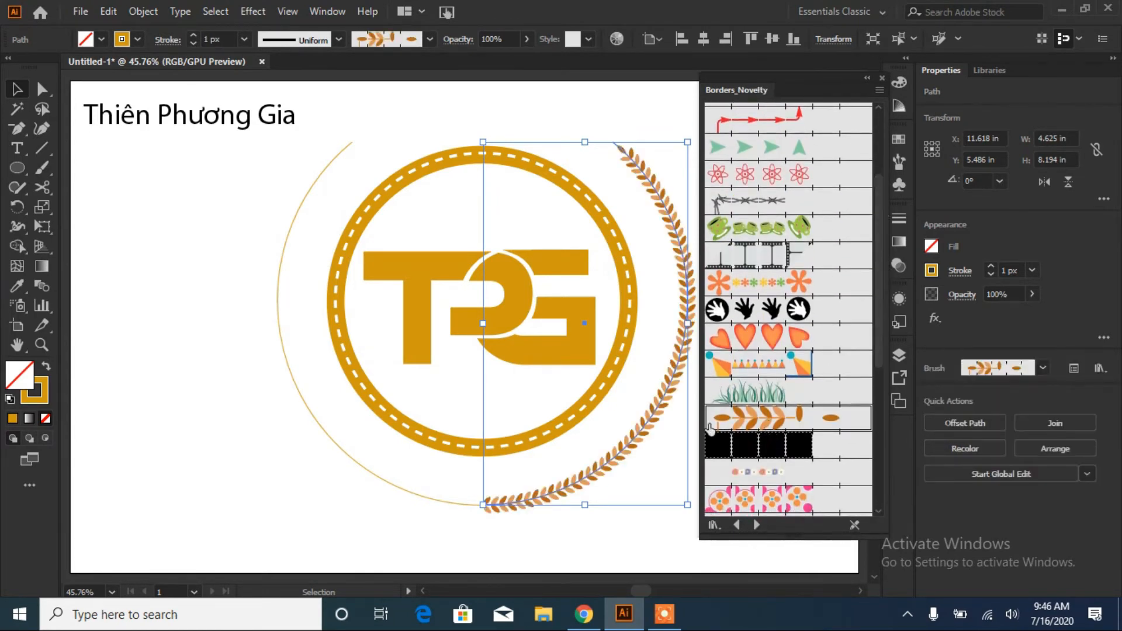
{"action": "left_click", "coordinate": [309, 409]}
{"action": "left_click", "coordinate": [747, 427]}
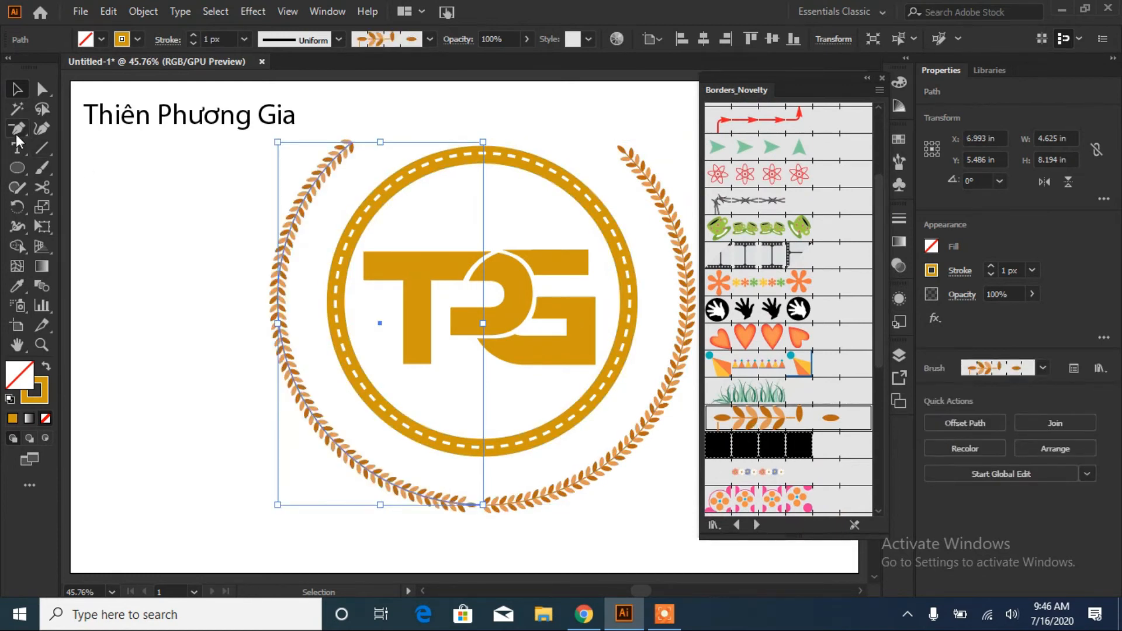
- Try to extend the left leafy arc beyond its upper end with the Pen tool
{"action": "left_click", "coordinate": [41, 89]}
{"action": "left_click", "coordinate": [353, 143]}
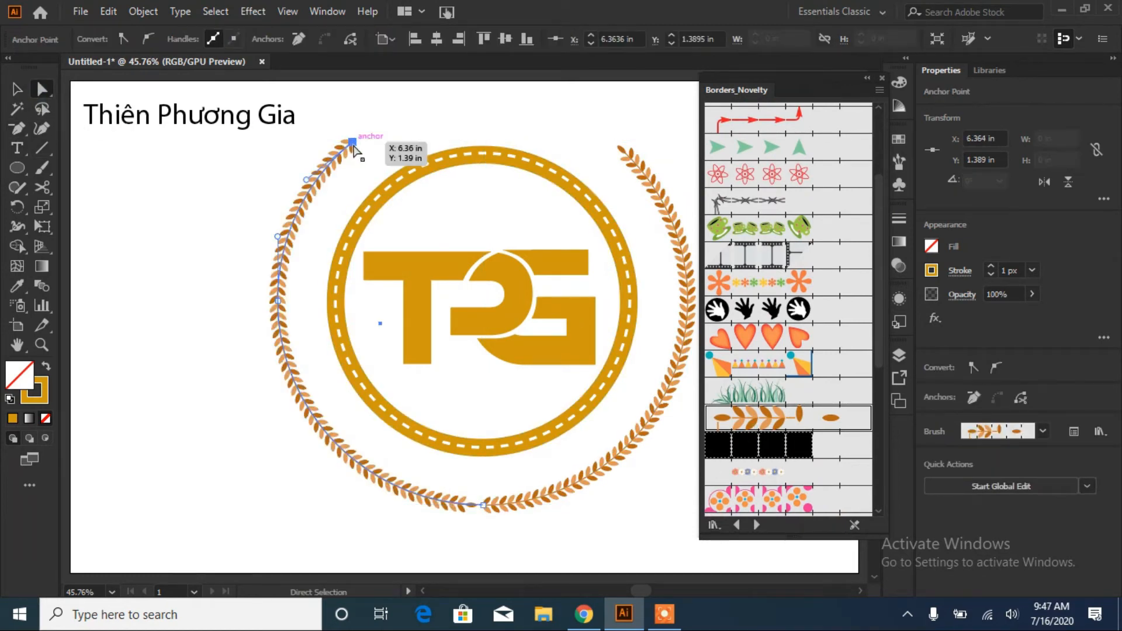
{"action": "key", "text": "v"}
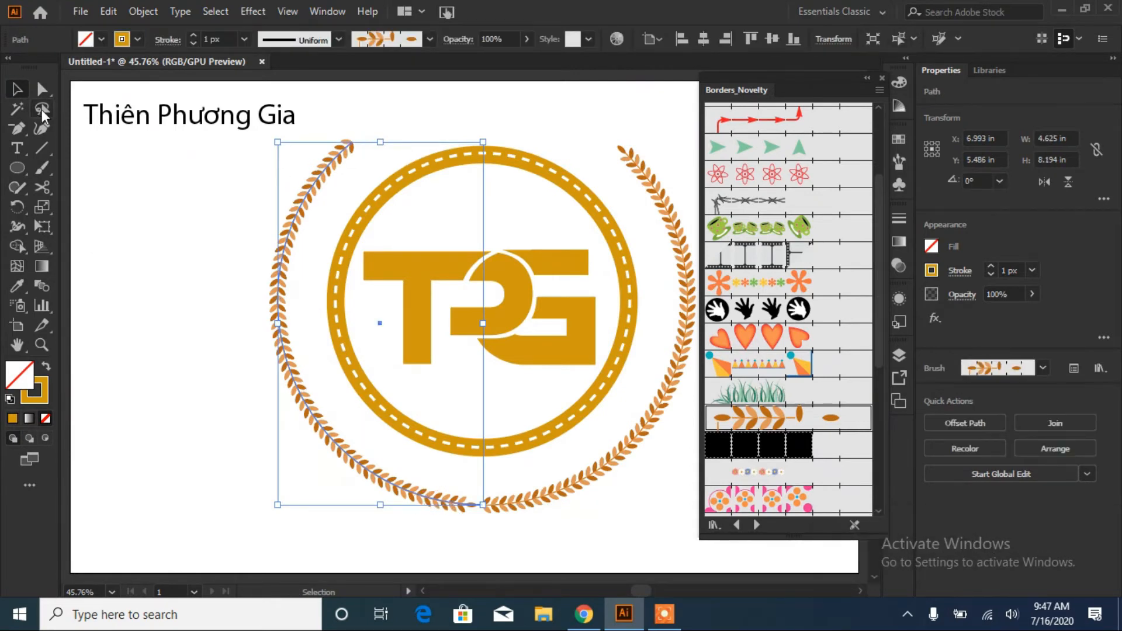
{"action": "left_click", "coordinate": [17, 128]}
{"action": "left_click", "coordinate": [105, 122]}
{"action": "left_click", "coordinate": [374, 120]}
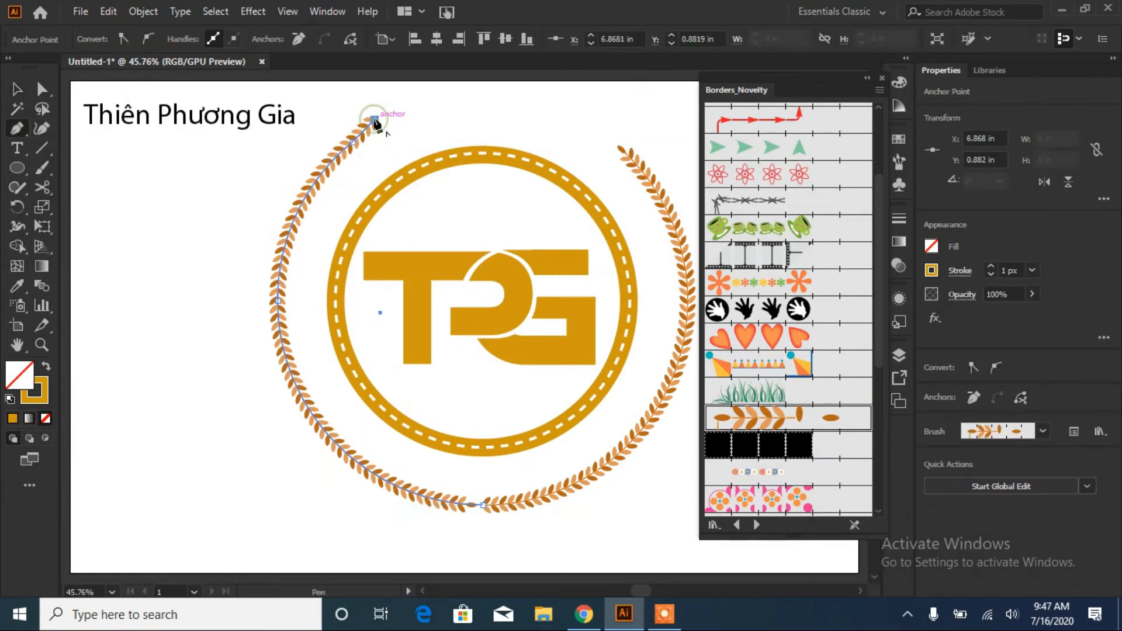
{"action": "key", "text": "ctrl+z"}
{"action": "left_click", "coordinate": [479, 504]}
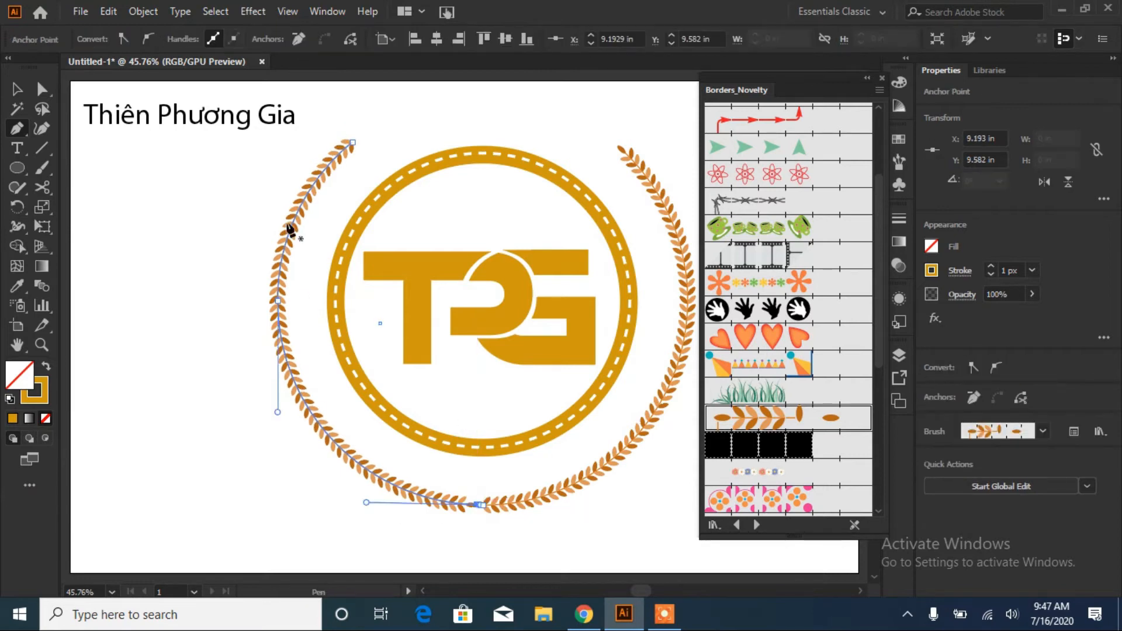
{"action": "key", "text": "v"}
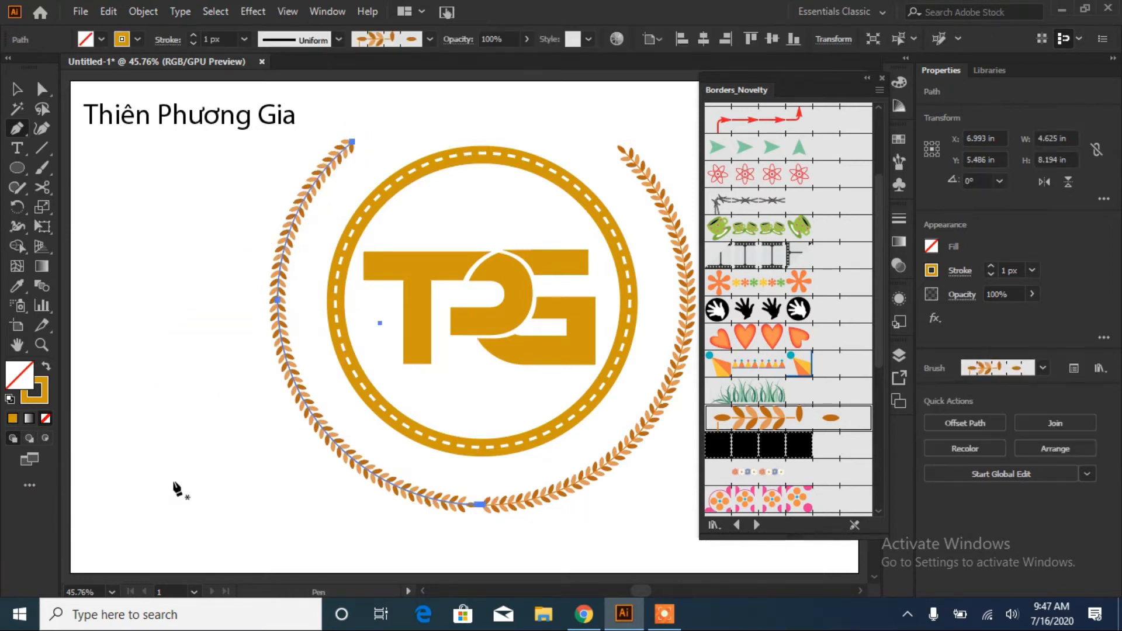
- Delete the left leafy arc and set the right leafy arc's stroke weight to 3 px
{"action": "key", "text": "Delete"}
{"action": "right_click", "coordinate": [667, 391]}
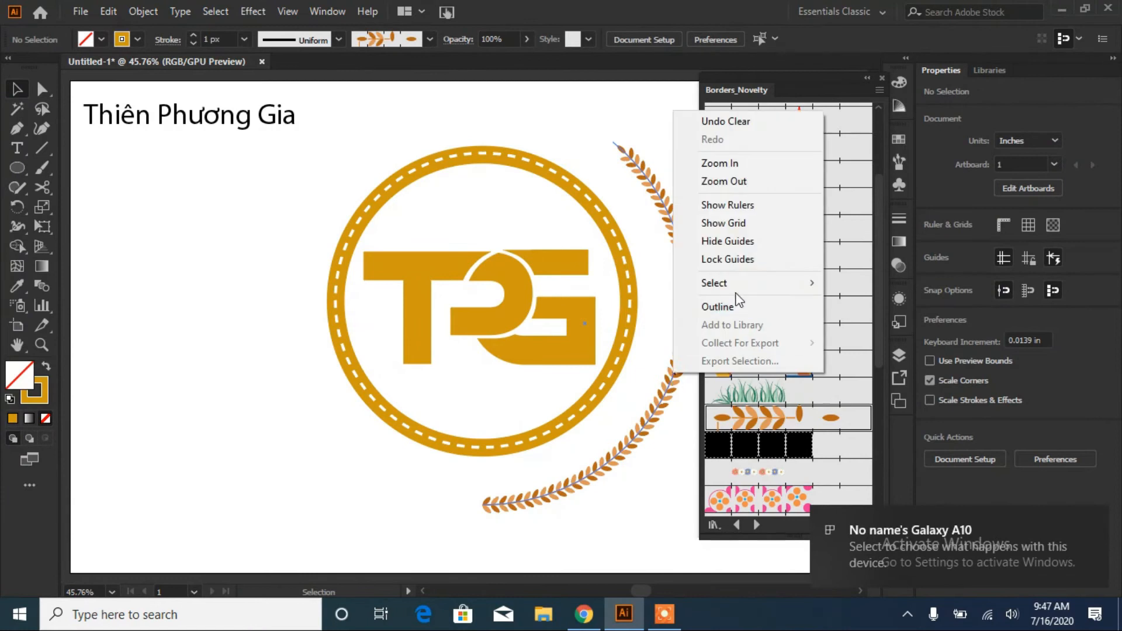
{"action": "left_click", "coordinate": [665, 398]}
{"action": "left_click", "coordinate": [655, 412]}
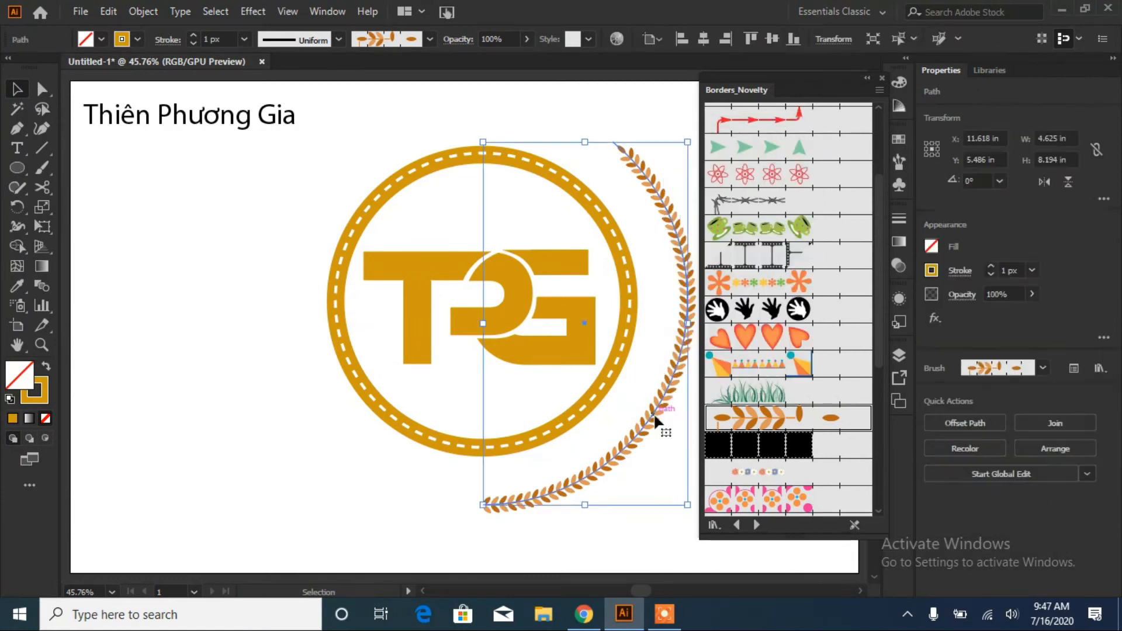
{"action": "left_click", "coordinate": [988, 269]}
{"action": "left_click", "coordinate": [988, 269]}
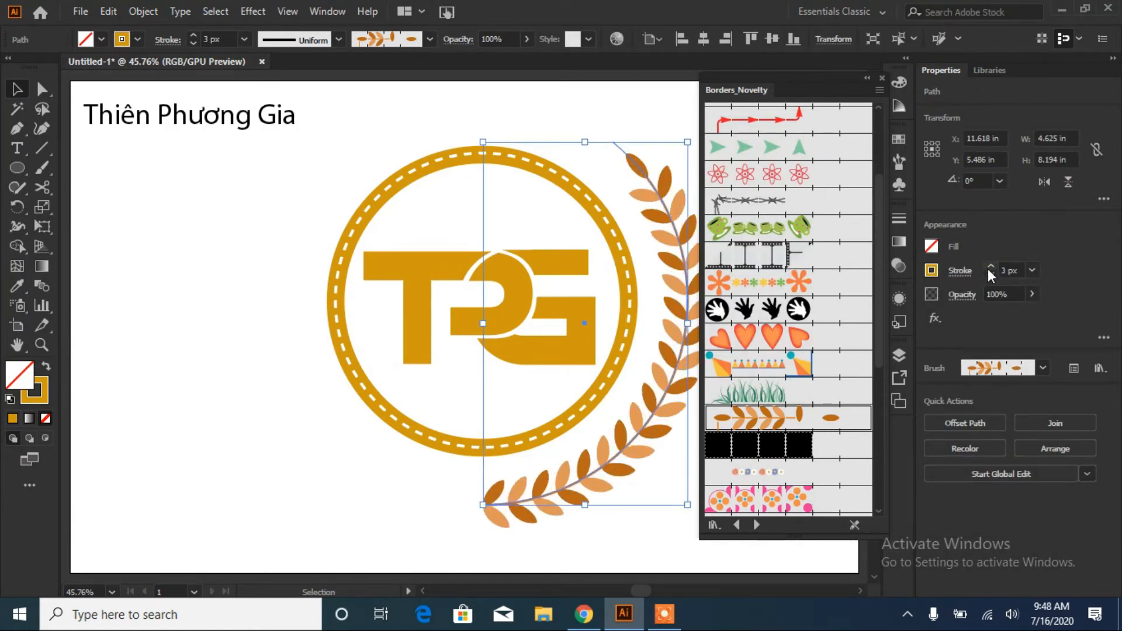
- Collapse the brush library panel and create a copy of the right laurel branch reflected across the vertical axis
{"action": "left_click", "coordinate": [870, 78]}
{"action": "left_click", "coordinate": [695, 375]}
{"action": "left_click", "coordinate": [676, 370]}
{"action": "right_click", "coordinate": [676, 375]}
{"action": "mouse_move", "coordinate": [742, 271]}
{"action": "left_click", "coordinate": [919, 328]}
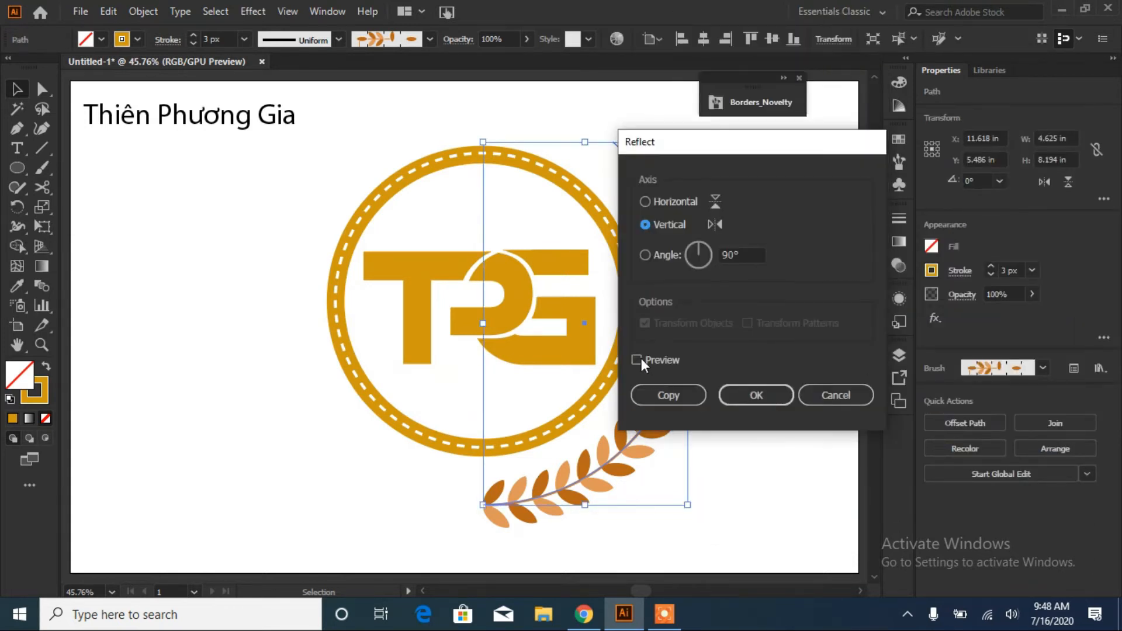
{"action": "left_click", "coordinate": [679, 394]}
- Nudge the mirrored laurel branch left until it frames the ring's left side, its base beside the right branch's base
{"action": "key", "text": "Left"}
{"action": "key", "text": "Left"}
{"action": "key", "text": "Left"}
{"action": "key", "text": "Left"}
{"action": "key", "text": "Left"}
{"action": "key", "text": "Left"}
{"action": "key", "text": "Left"}
{"action": "key", "text": "Left"}
{"action": "key", "text": "Left"}
{"action": "key", "text": "Left"}
{"action": "key", "text": "Left"}
{"action": "key", "text": "Left"}
{"action": "key", "text": "Left"}
{"action": "key", "text": "Left"}
{"action": "key", "text": "Left"}
{"action": "key", "text": "Left"}
{"action": "key", "text": "Left"}
{"action": "key", "text": "Left"}
{"action": "key", "text": "Left"}
{"action": "key", "text": "Left"}
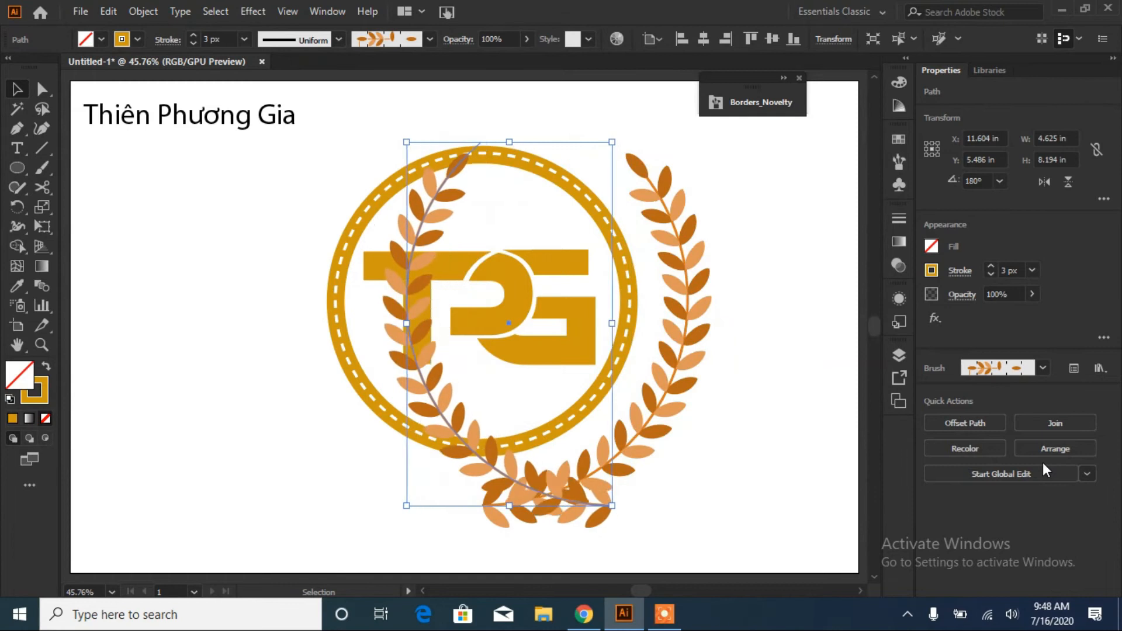
{"action": "key", "text": "shift+Left"}
{"action": "key", "text": "shift+Left"}
{"action": "key", "text": "shift+Left"}
{"action": "key", "text": "shift+Left"}
{"action": "key", "text": "shift+Left"}
{"action": "key", "text": "shift+Left"}
{"action": "key", "text": "shift+Left"}
{"action": "key", "text": "shift+Left"}
{"action": "key", "text": "shift+Left"}
{"action": "key", "text": "shift+Left"}
{"action": "key", "text": "shift+Left"}
{"action": "key", "text": "shift+Left"}
{"action": "key", "text": "shift+Left"}
{"action": "key", "text": "shift+Left"}
{"action": "key", "text": "shift+Left"}
{"action": "key", "text": "shift+Left"}
{"action": "key", "text": "shift+Left"}
{"action": "key", "text": "shift+Left"}
{"action": "key", "text": "shift+Left"}
{"action": "key", "text": "shift+Left"}
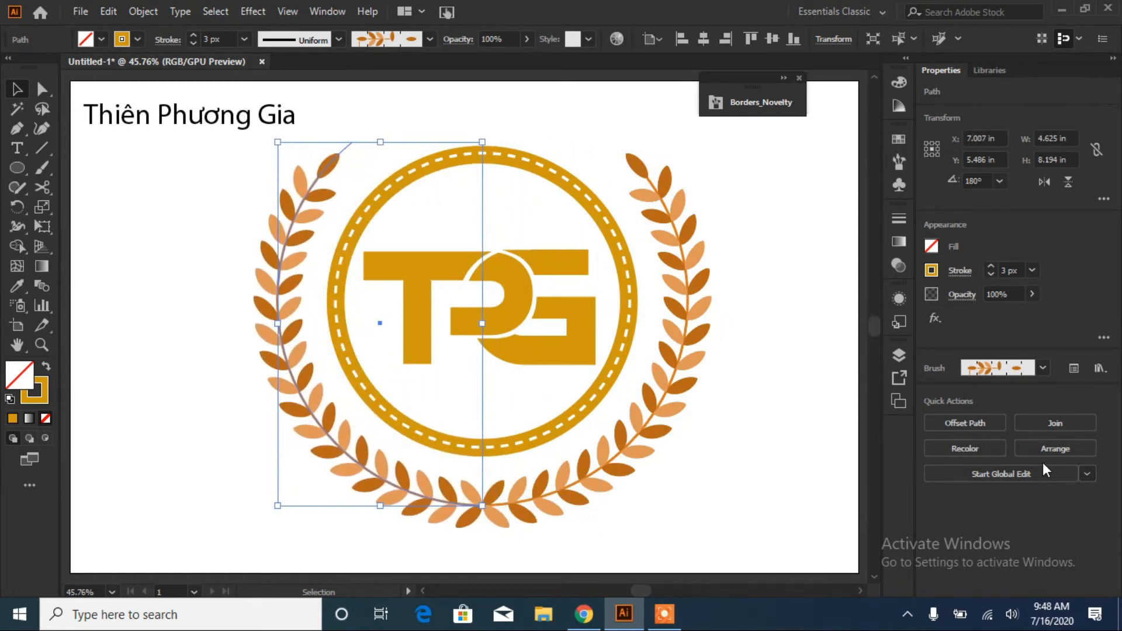
{"action": "key", "text": "Left"}
{"action": "key", "text": "Left"}
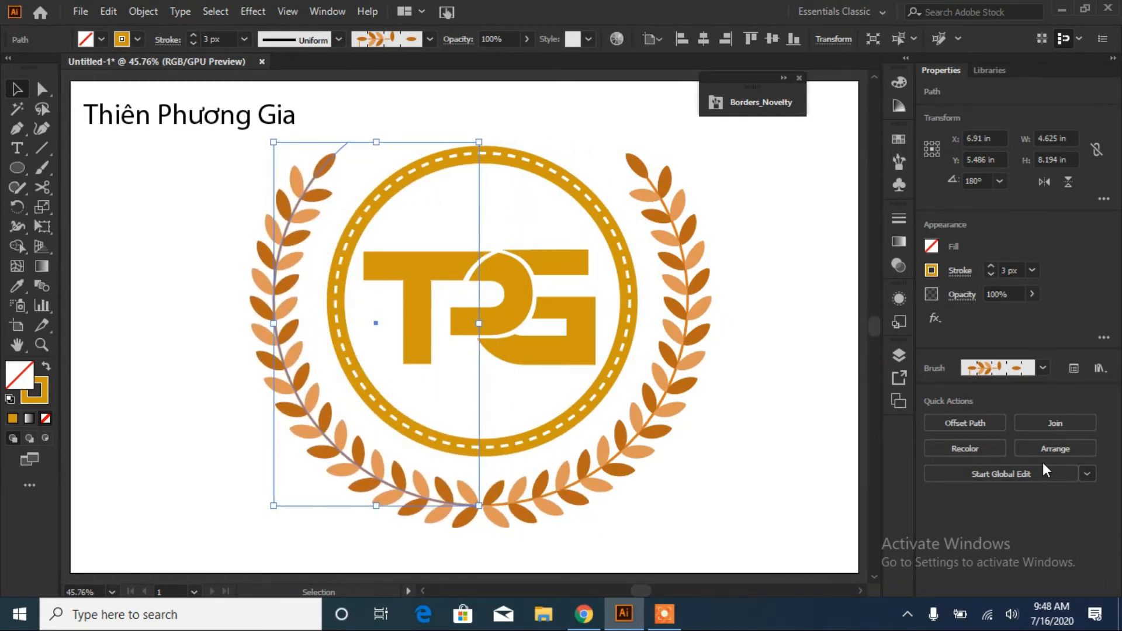
- Align both laurel branches to the artboard's vertical centre
{"action": "left_click", "coordinate": [731, 191]}
{"action": "left_click", "coordinate": [682, 220]}
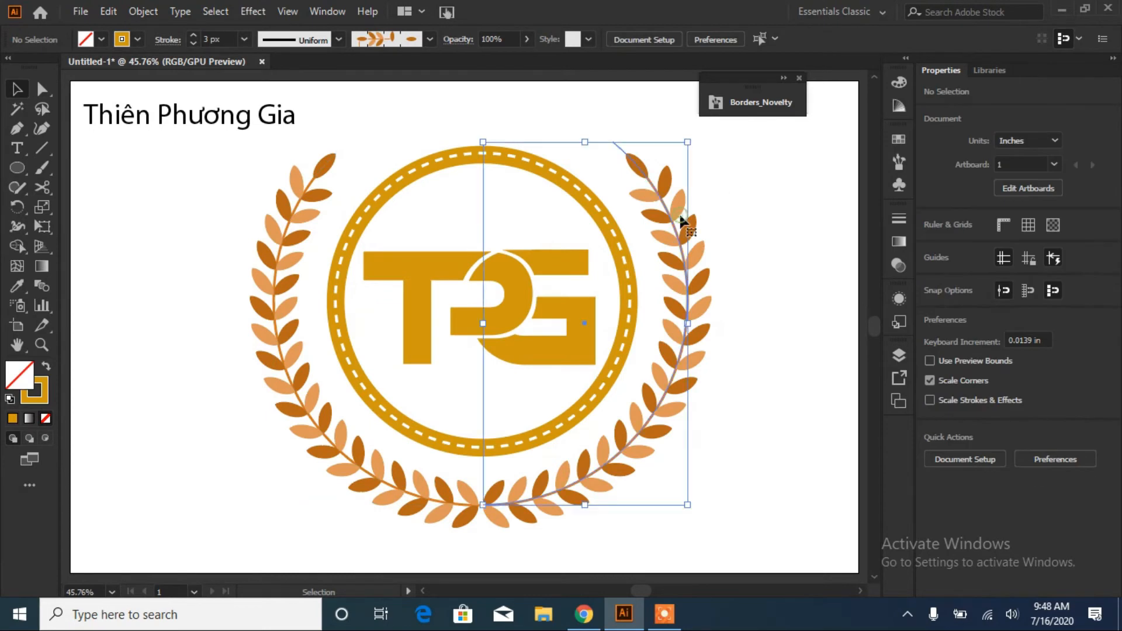
{"action": "left_click", "coordinate": [281, 285], "text": "shift"}
{"action": "left_click", "coordinate": [1060, 425]}
{"action": "left_click", "coordinate": [762, 331]}
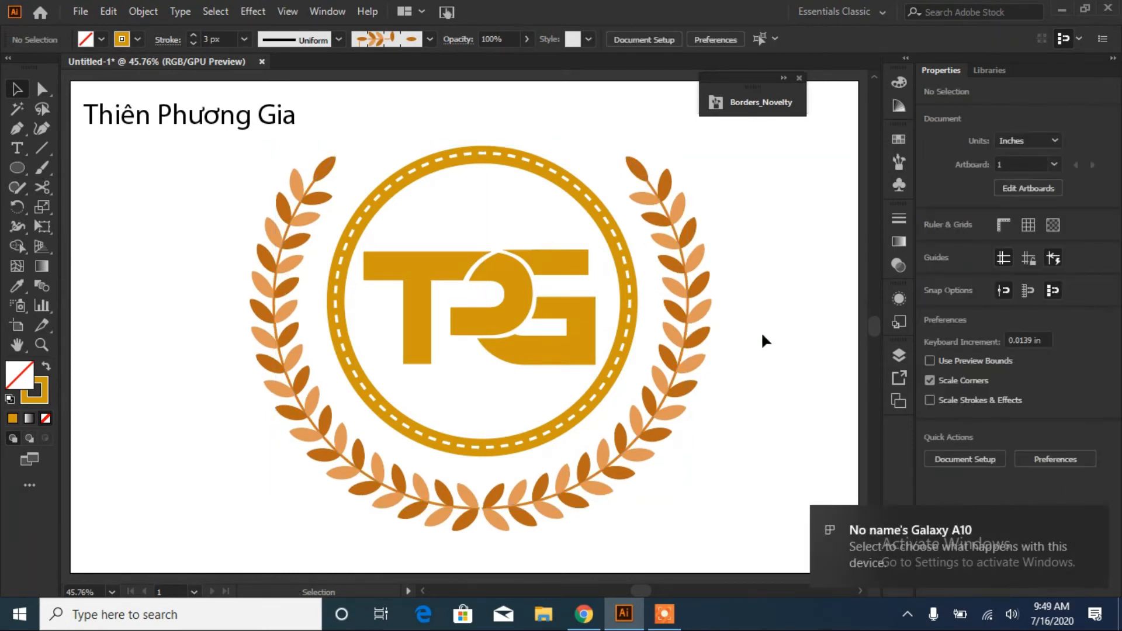
- Expand the appearance of the right and left laurel branches into editable shapes
{"action": "right_click", "coordinate": [649, 432]}
{"action": "left_click", "coordinate": [144, 11]}
{"action": "left_click", "coordinate": [198, 221]}
{"action": "right_click", "coordinate": [279, 282]}
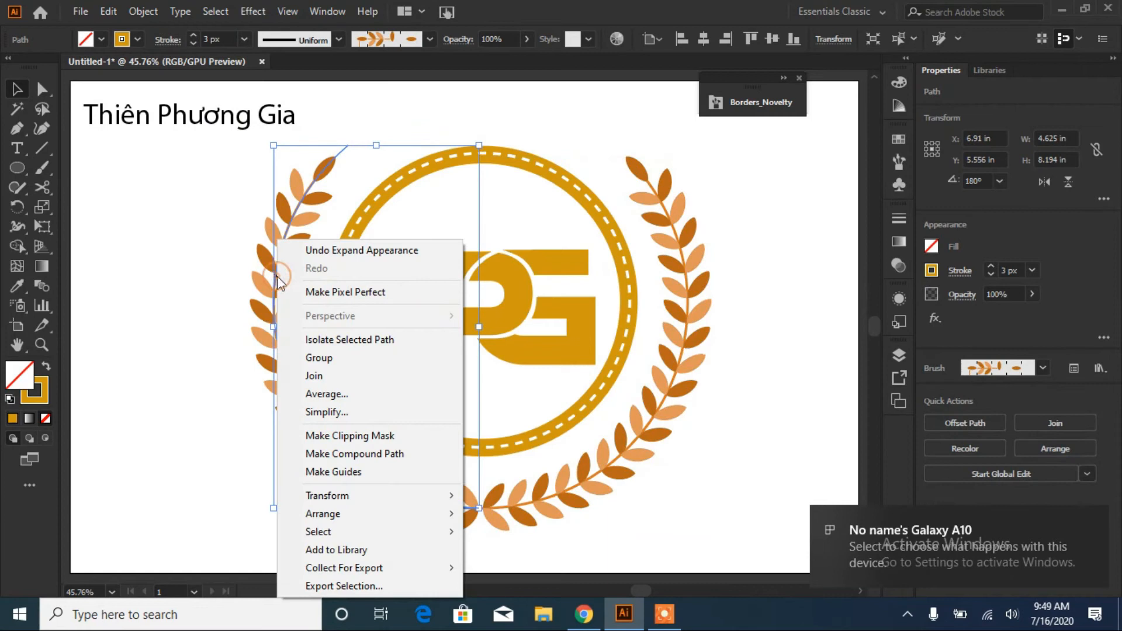
{"action": "left_click", "coordinate": [144, 11]}
{"action": "left_click", "coordinate": [198, 220]}
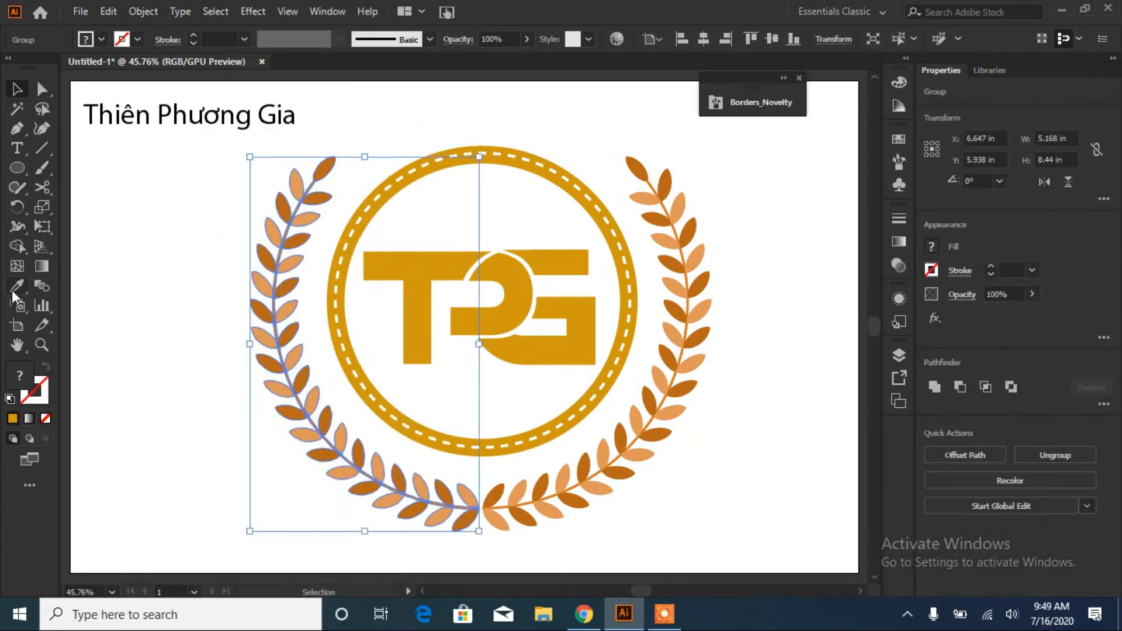
- Recolor both laurel branches with the monogram's gold using the Eyedropper, and group the two branches
{"action": "left_click", "coordinate": [16, 289]}
{"action": "left_click", "coordinate": [426, 288]}
{"action": "left_click", "coordinate": [17, 89]}
{"action": "left_click", "coordinate": [103, 255]}
{"action": "left_click", "coordinate": [671, 388]}
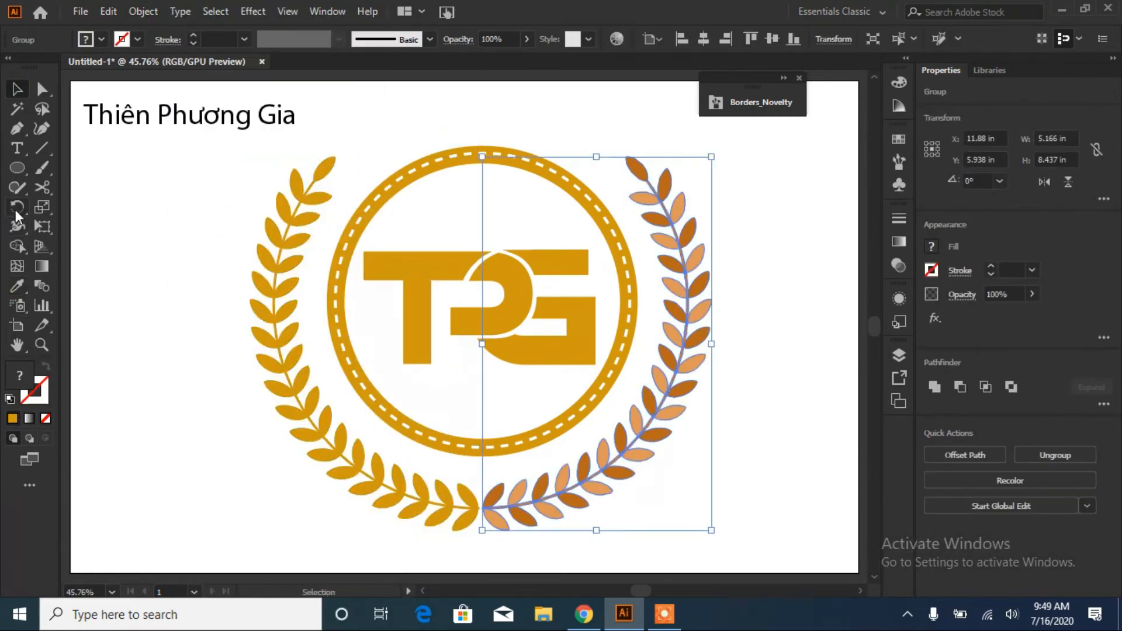
{"action": "left_click", "coordinate": [16, 287]}
{"action": "left_click", "coordinate": [428, 261]}
{"action": "left_click", "coordinate": [16, 89]}
{"action": "left_click", "coordinate": [86, 250]}
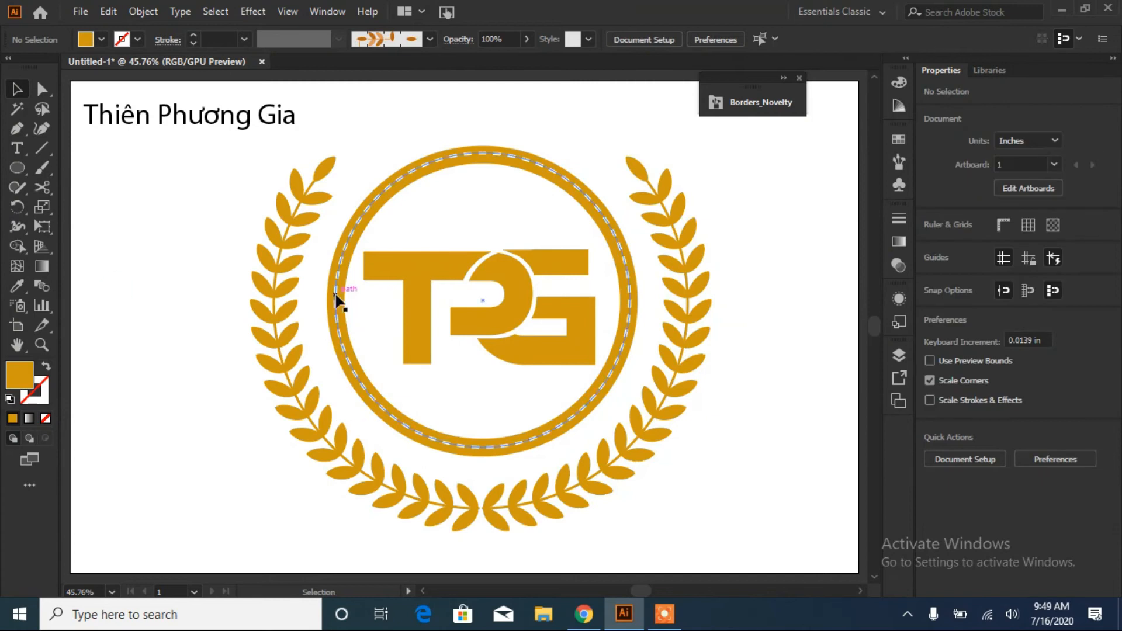
{"action": "left_click", "coordinate": [488, 514]}
{"action": "left_click", "coordinate": [383, 477], "text": "shift"}
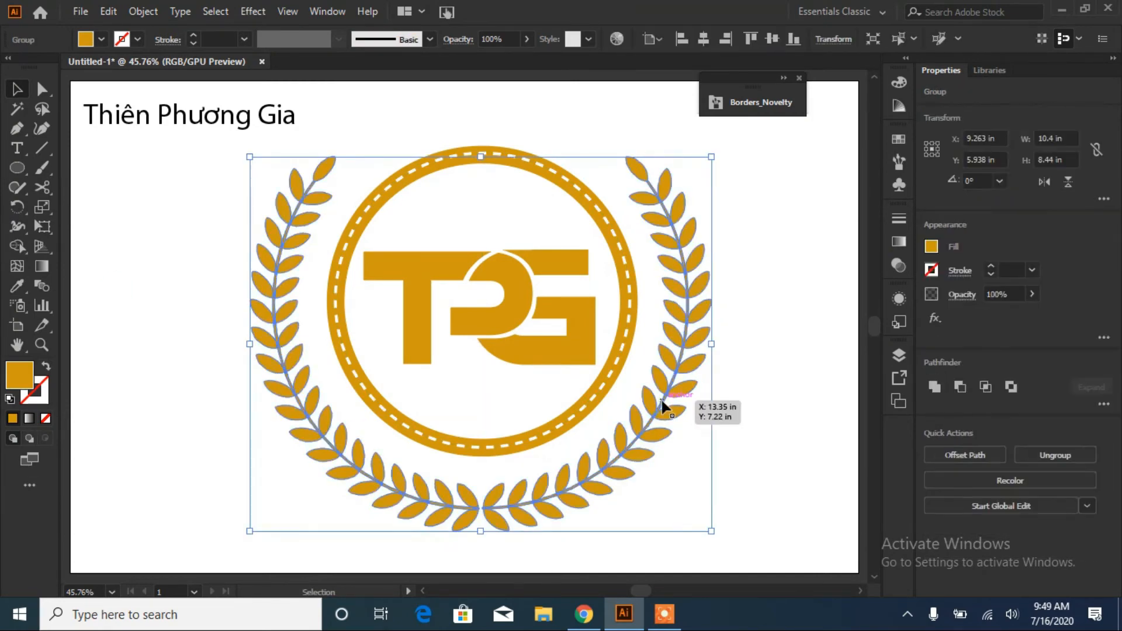
- Align the monogram, dashed ring and laurel group to the artboard's horizontal and vertical centres
{"action": "left_click", "coordinate": [571, 359]}
{"action": "left_click", "coordinate": [466, 384], "text": "shift"}
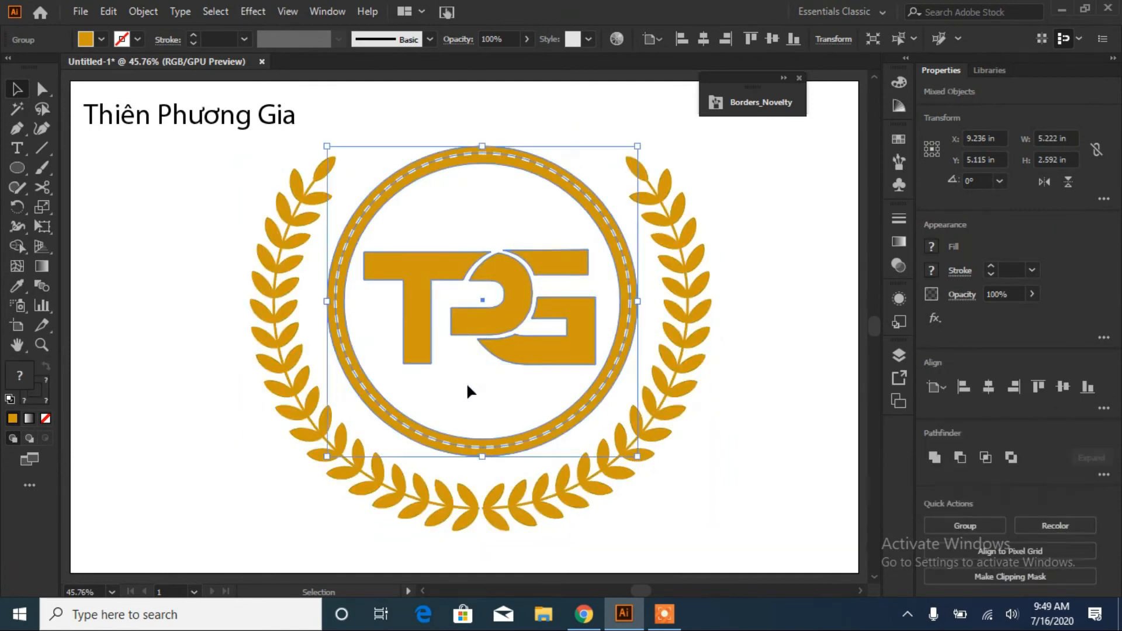
{"action": "left_click", "coordinate": [989, 386]}
{"action": "left_click", "coordinate": [1037, 388]}
{"action": "left_click", "coordinate": [349, 482], "text": "shift"}
{"action": "left_click", "coordinate": [989, 386]}
{"action": "left_click", "coordinate": [1063, 386]}
{"action": "left_click", "coordinate": [964, 386]}
{"action": "left_click", "coordinate": [988, 386]}
- Move the laurel group down about 0.7 in so its tips are level with the top of the ring
{"action": "left_click", "coordinate": [672, 463]}
{"action": "left_click", "coordinate": [486, 503]}
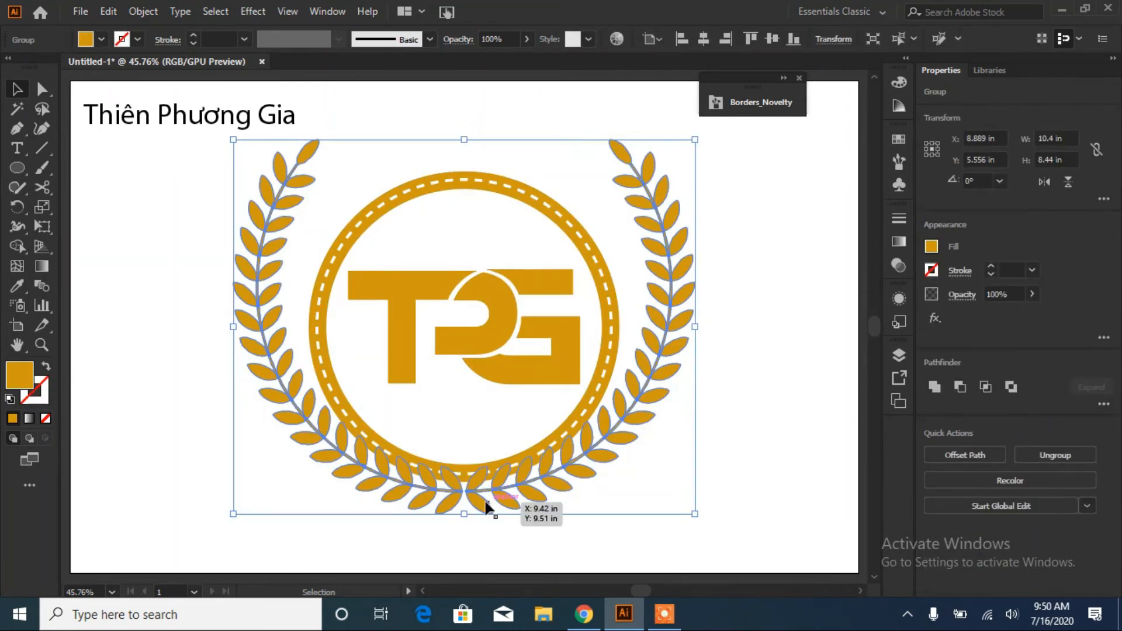
{"action": "key", "text": "shift+Down"}
{"action": "key", "text": "shift+Down"}
{"action": "key", "text": "shift+Down"}
{"action": "key", "text": "shift+Down"}
{"action": "key", "text": "shift+Down"}
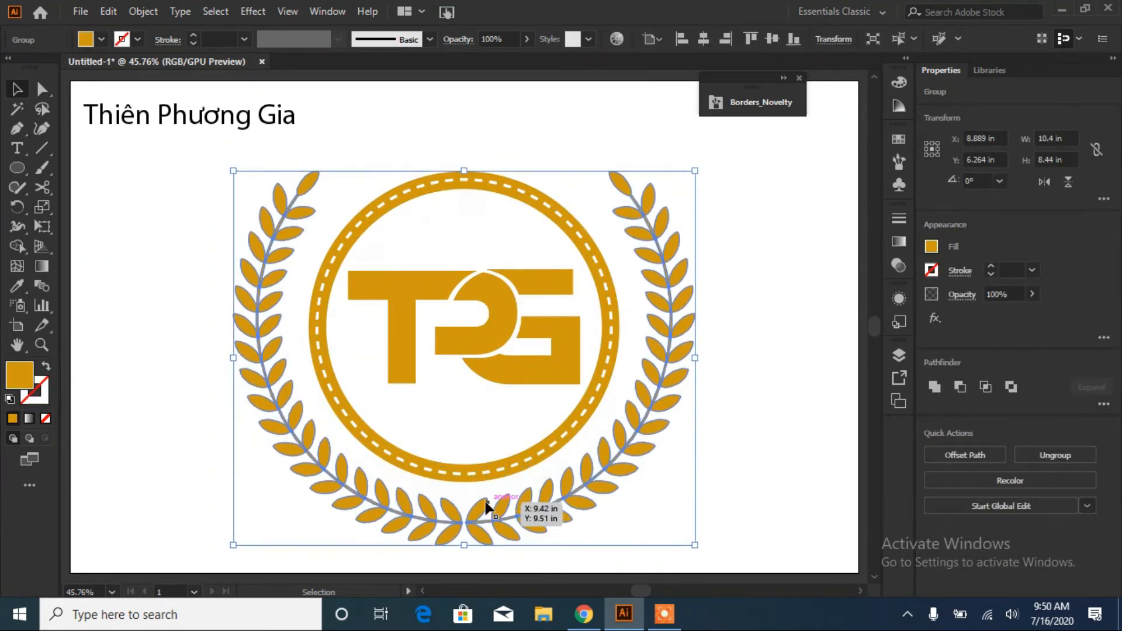
{"action": "left_click", "coordinate": [769, 319]}
- Scale the whole logo down to about 8.08 in wide and reposition it near the artboard's centre
{"action": "left_click", "coordinate": [677, 313]}
{"action": "left_click_drag", "start_coordinate": [694, 545], "coordinate": [625, 460]}
{"action": "key", "text": "ctrl+a"}
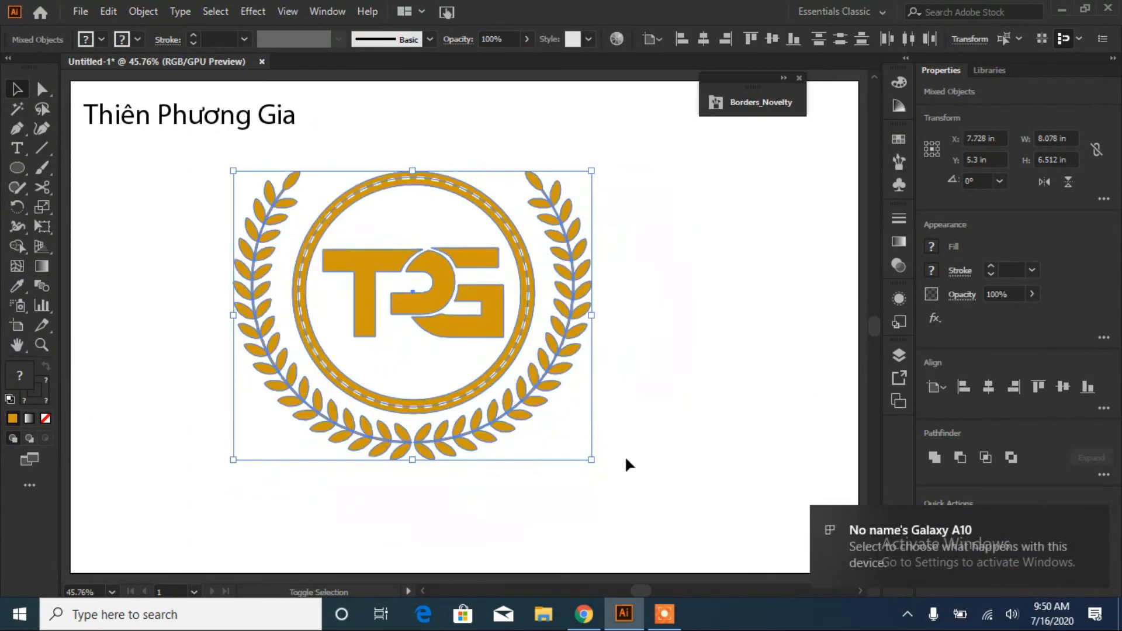
{"action": "left_click", "coordinate": [626, 459]}
{"action": "key", "text": "ctrl+a"}
{"action": "left_click_drag", "start_coordinate": [306, 333], "coordinate": [401, 325]}
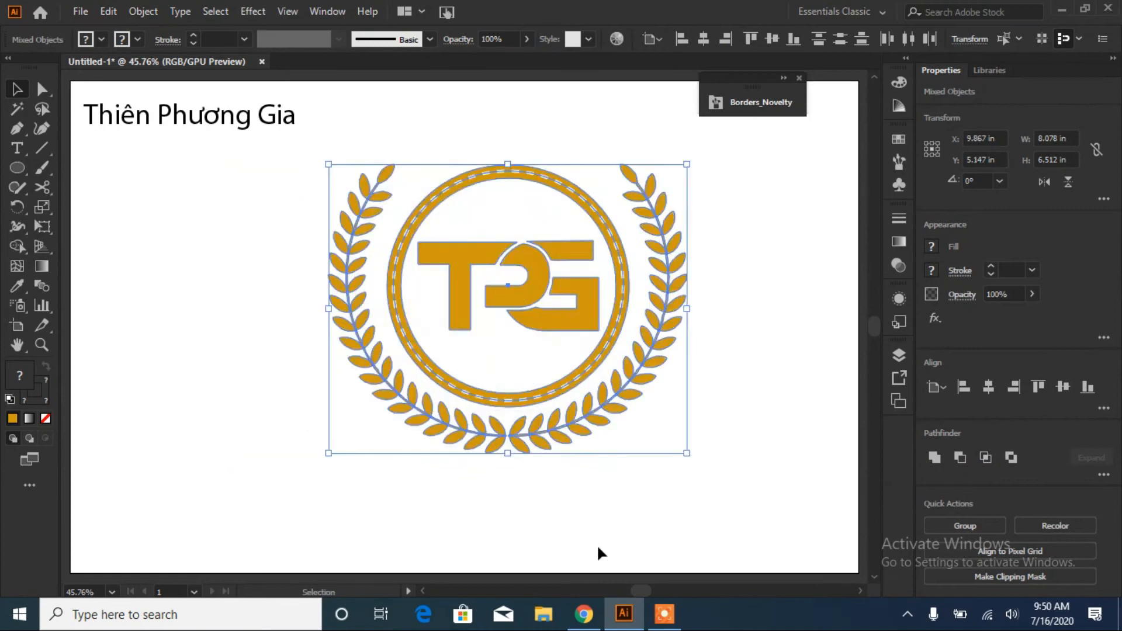
{"action": "left_click", "coordinate": [598, 545]}
- Build a gold banner about 6.53 in wide below the laurels from one wide rectangle and two overlapping lower end rectangles
{"action": "left_click_drag", "start_coordinate": [18, 173], "coordinate": [60, 166]}
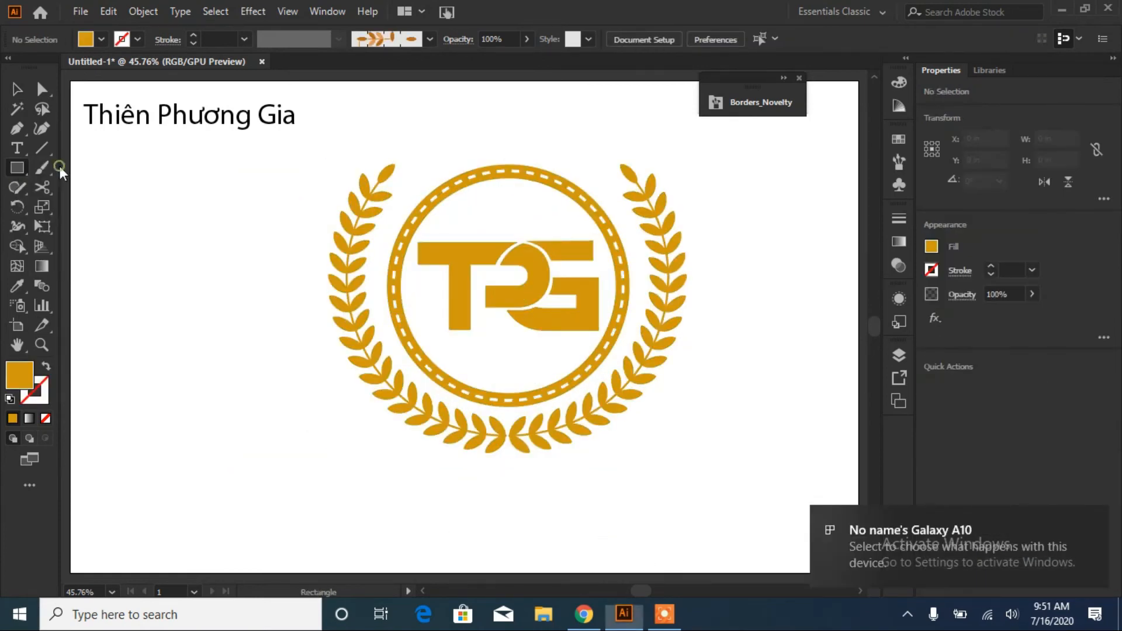
{"action": "mouse_move", "coordinate": [97, 308]}
{"action": "left_mouse_down"}
{"action": "mouse_move", "coordinate": [307, 357]}
{"action": "mouse_move", "coordinate": [363, 384]}
{"action": "mouse_move", "coordinate": [96, 362]}
{"action": "mouse_move", "coordinate": [318, 364]}
{"action": "left_mouse_up"}
{"action": "key", "text": "v"}
{"action": "left_click_drag", "start_coordinate": [297, 440], "coordinate": [298, 441]}
{"action": "left_click_drag", "start_coordinate": [212, 336], "coordinate": [521, 510]}
{"action": "left_click", "coordinate": [520, 396]}
- Group the logo artwork and move it up, and bring the banner rectangles up to sit just beneath the laurels
{"action": "left_click_drag", "start_coordinate": [726, 246], "coordinate": [271, 357]}
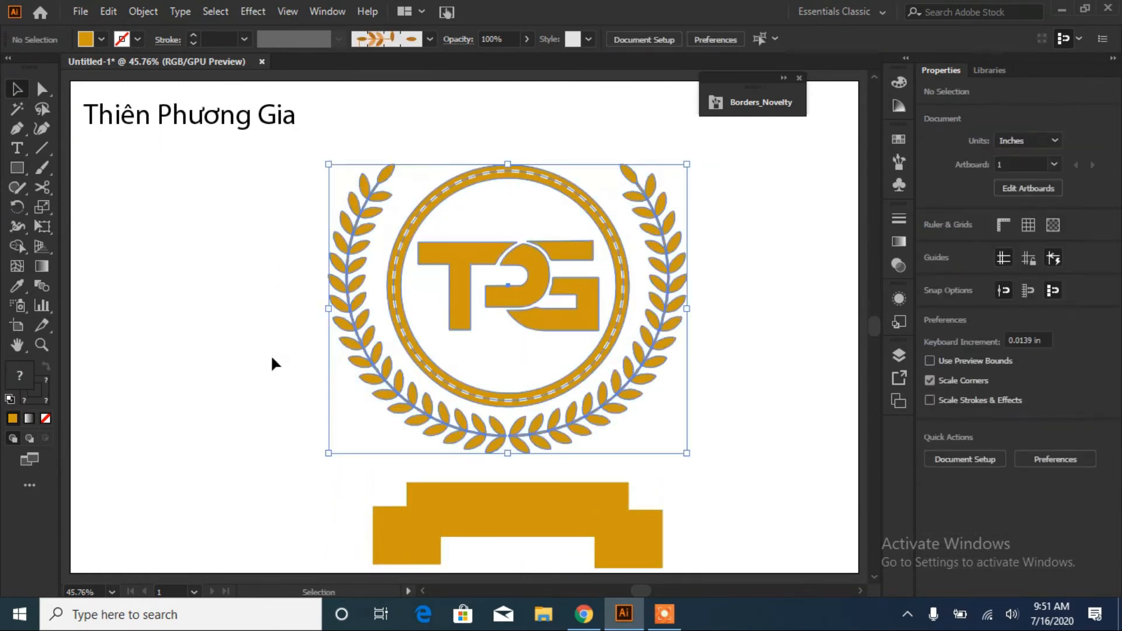
{"action": "key", "text": "ctrl+g"}
{"action": "left_click_drag", "start_coordinate": [534, 295], "coordinate": [543, 210]}
{"action": "left_click_drag", "start_coordinate": [482, 509], "coordinate": [483, 408]}
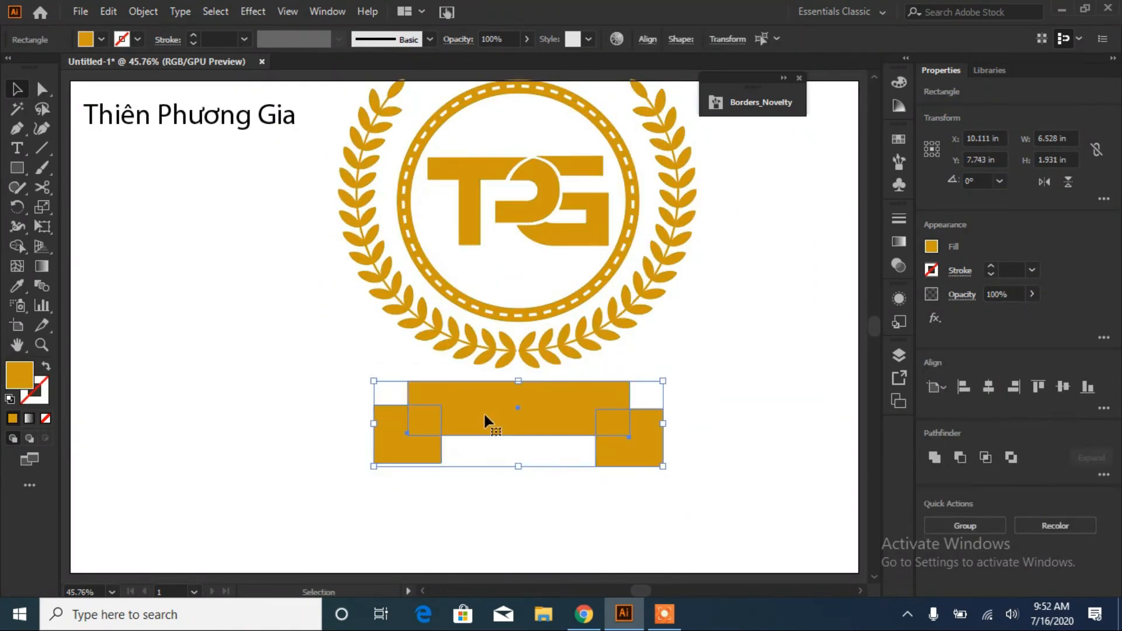
{"action": "left_click", "coordinate": [736, 379]}
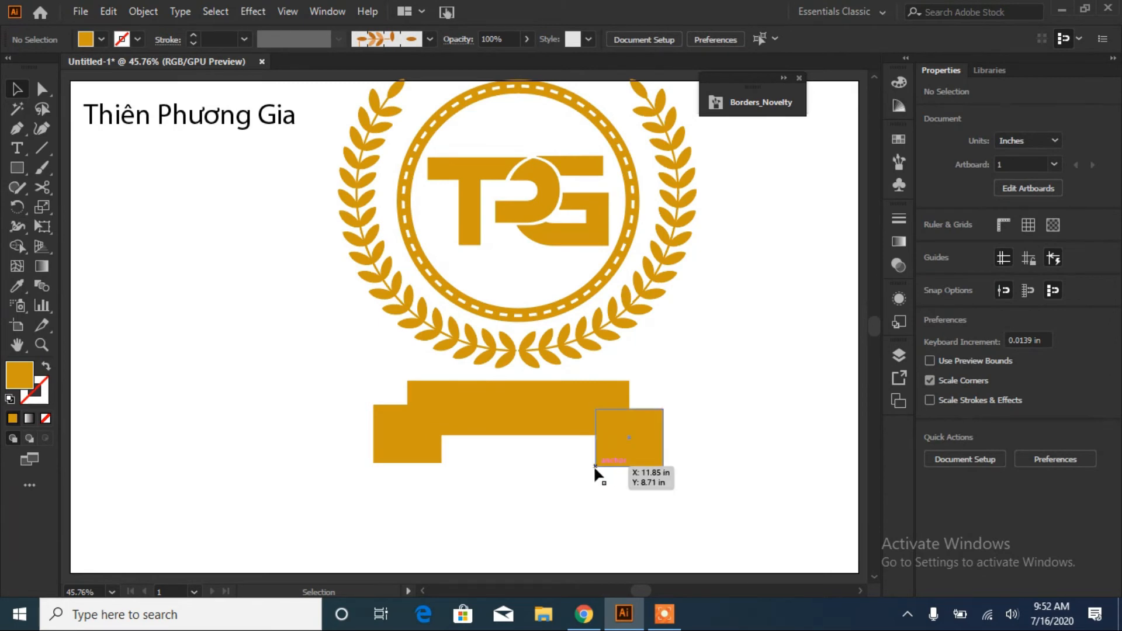
- Draw a triangular fold about 0.76 by 0.65 in at the lower inner corner of the left banner end and fill it dark grey
{"action": "left_click", "coordinate": [16, 129]}
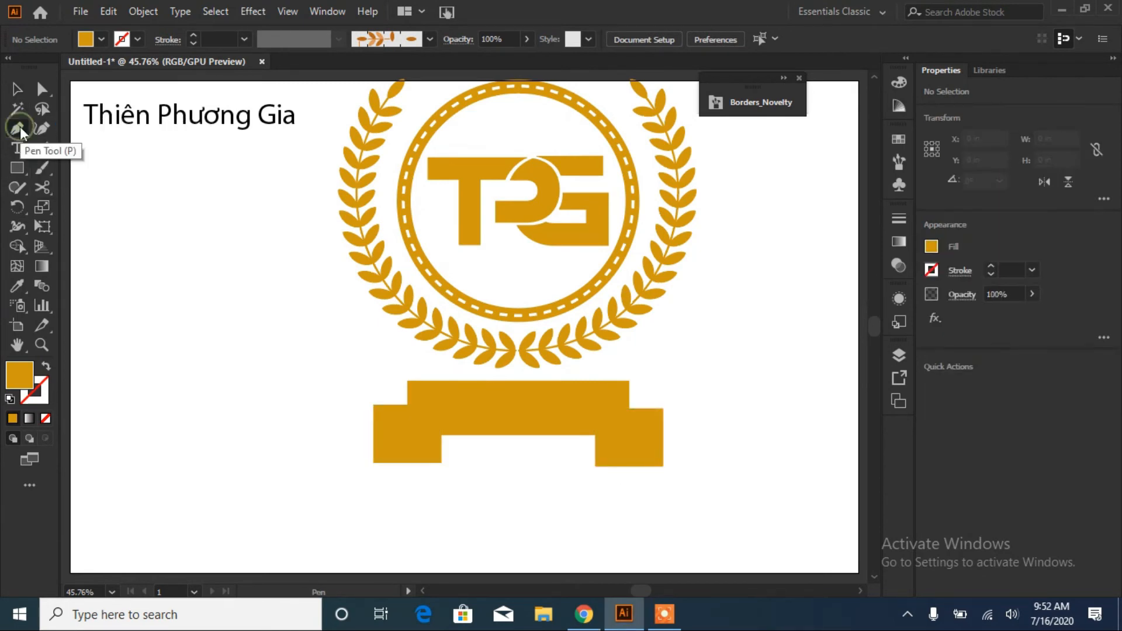
{"action": "left_click", "coordinate": [407, 433]}
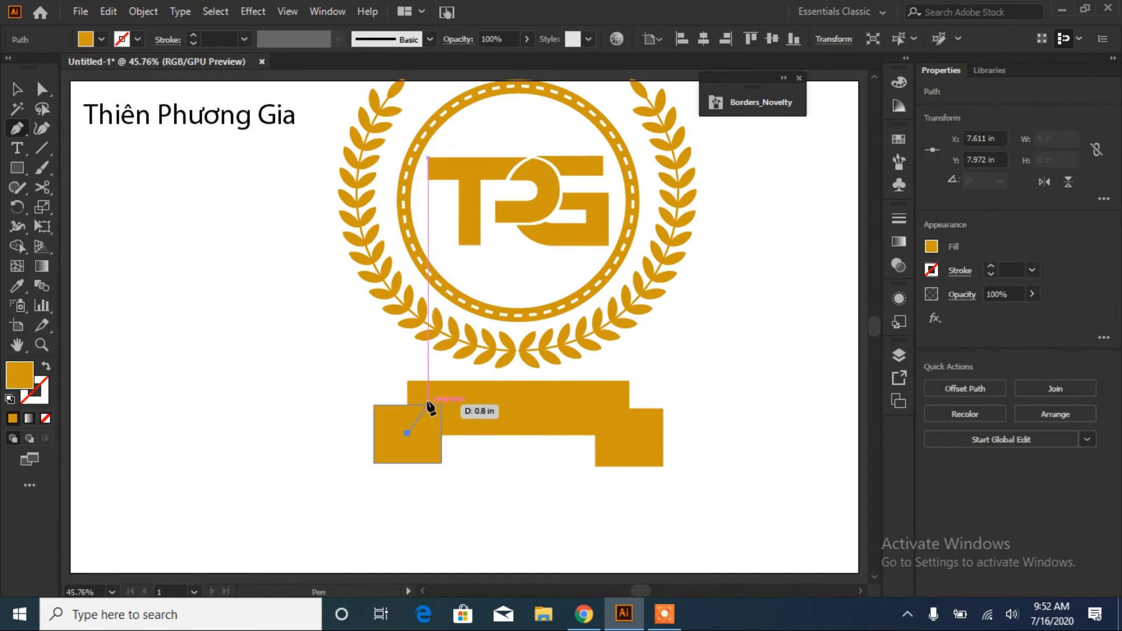
{"action": "left_click", "coordinate": [441, 464]}
{"action": "left_click", "coordinate": [441, 433]}
{"action": "left_click", "coordinate": [932, 246]}
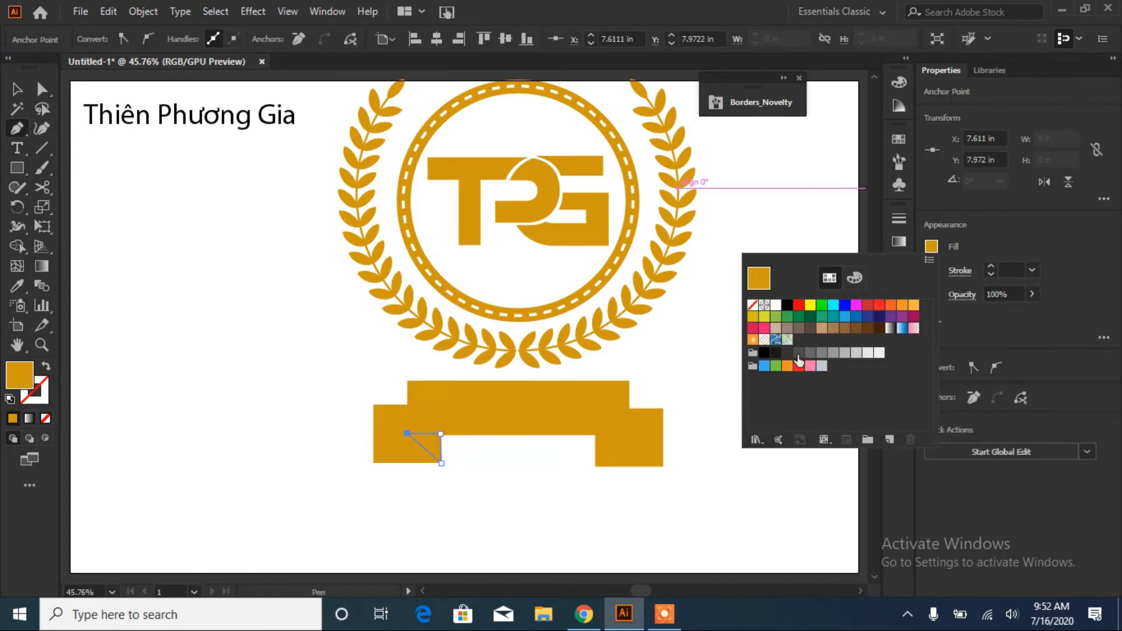
{"action": "left_click", "coordinate": [798, 355]}
{"action": "left_click", "coordinate": [17, 94]}
{"action": "left_click", "coordinate": [151, 311]}
{"action": "key", "text": "ctrl+z"}
{"action": "key", "text": "v"}
- Make a mirrored copy of the grey fold and align it with the lower inner corner of the right banner end
{"action": "right_click", "coordinate": [439, 458]}
{"action": "mouse_move", "coordinate": [507, 366]}
{"action": "mouse_move", "coordinate": [485, 347]}
{"action": "left_click", "coordinate": [668, 401]}
{"action": "left_click", "coordinate": [668, 398]}
{"action": "mouse_move", "coordinate": [441, 447]}
{"action": "left_mouse_down"}
{"action": "mouse_move", "coordinate": [617, 445]}
{"action": "mouse_move", "coordinate": [443, 449]}
{"action": "left_mouse_up"}
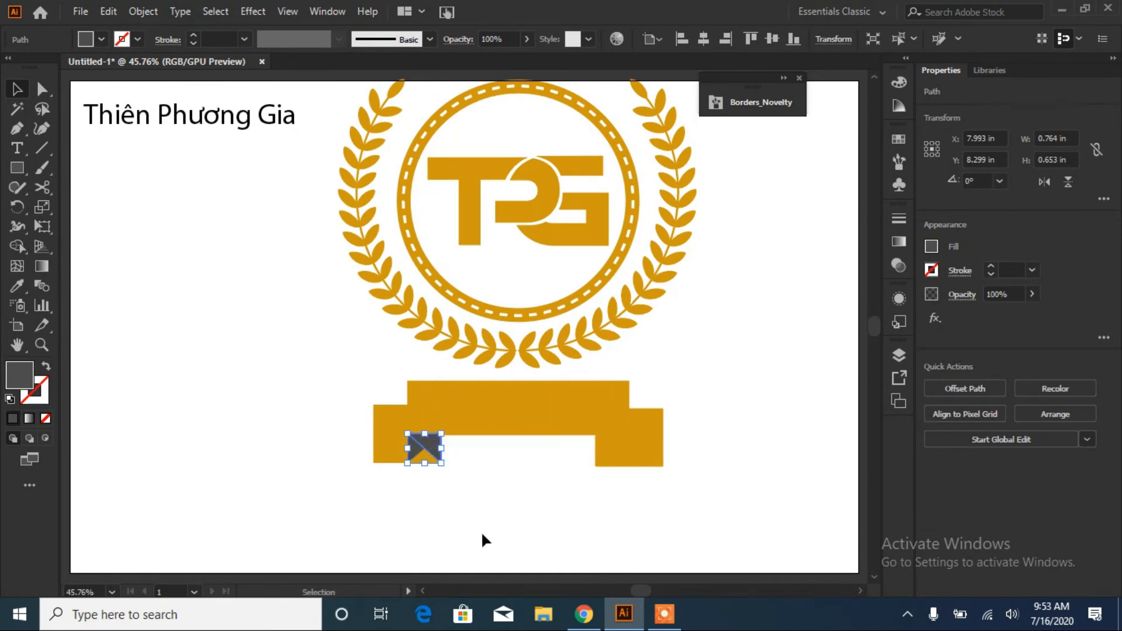
{"action": "left_click", "coordinate": [482, 535]}
{"action": "left_click_drag", "start_coordinate": [508, 471], "coordinate": [606, 443]}
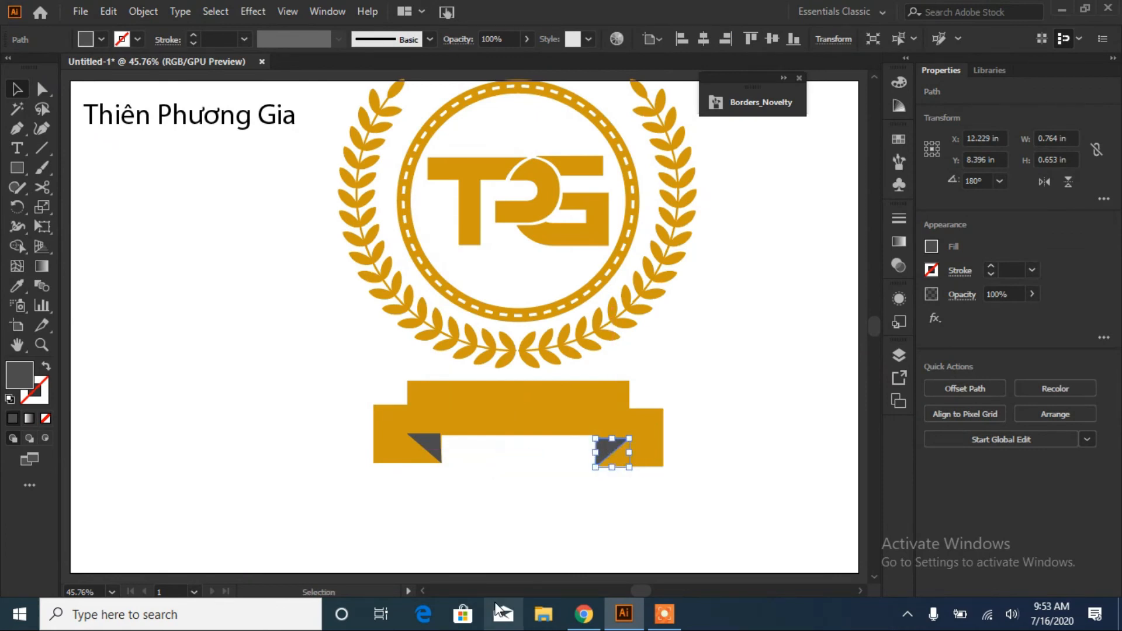
{"action": "left_click", "coordinate": [487, 92]}
{"action": "left_click", "coordinate": [615, 506]}
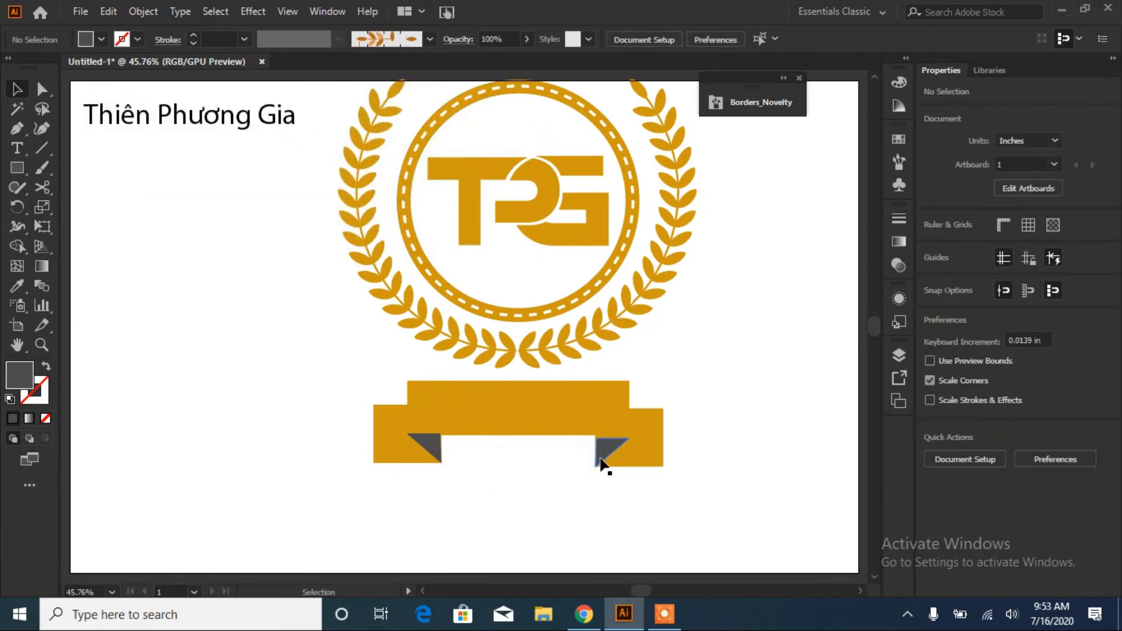
{"action": "double_click", "coordinate": [605, 453]}
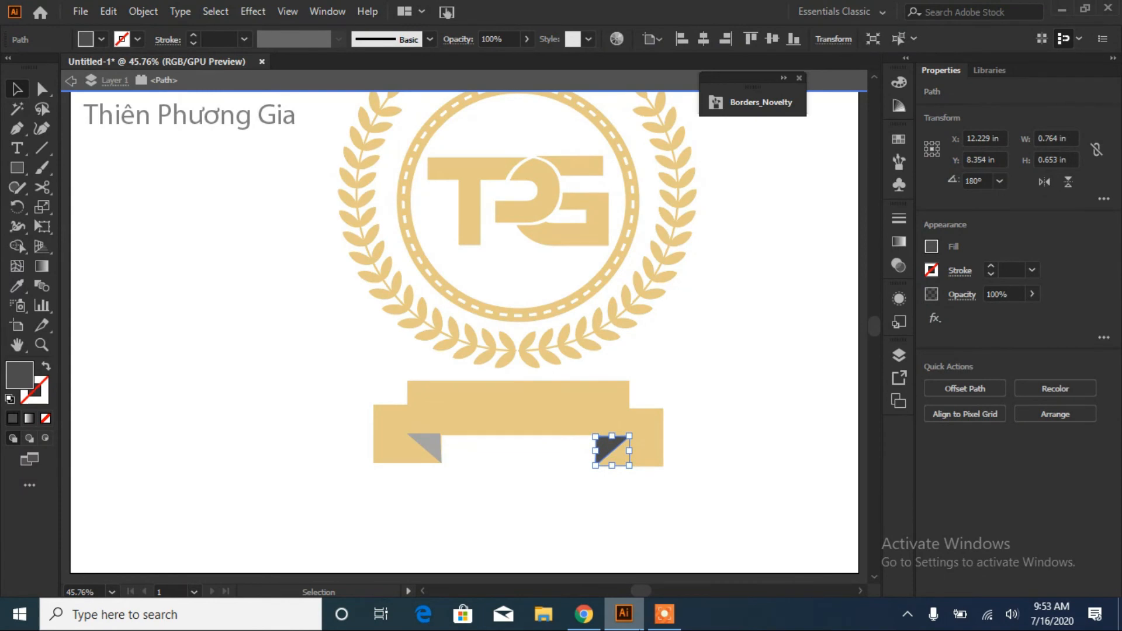
{"action": "key", "text": "Escape"}
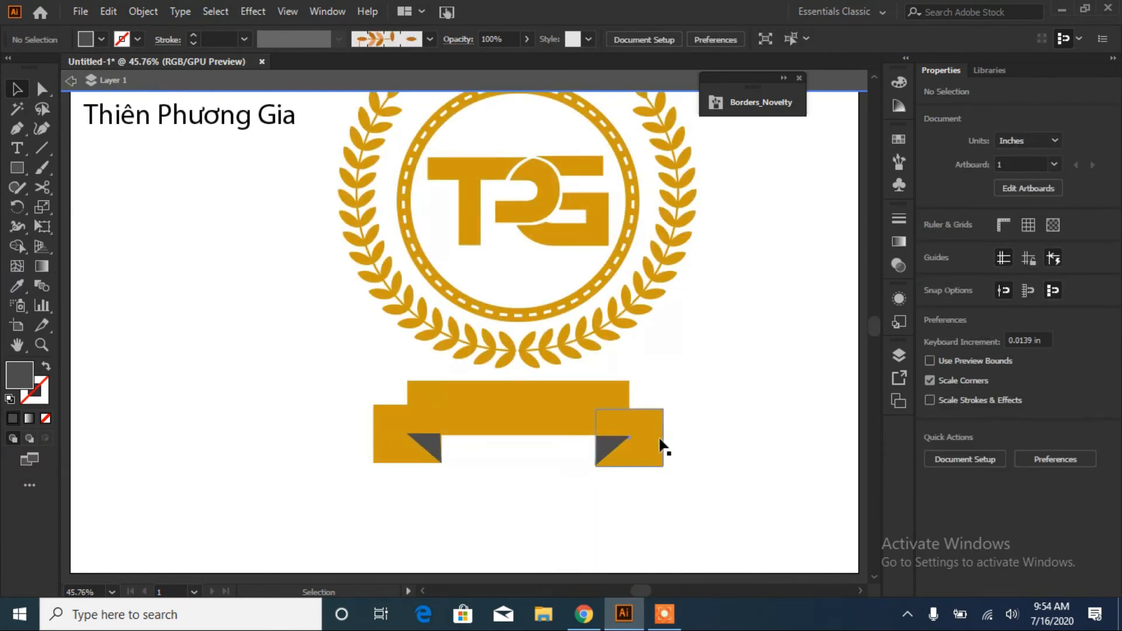
- Add a midpoint anchor to the outer edge of both banner ends and move the left one about 0.5 in inward as a notch
{"action": "left_click", "coordinate": [663, 447]}
{"action": "left_click_drag", "start_coordinate": [17, 128], "coordinate": [93, 147]}
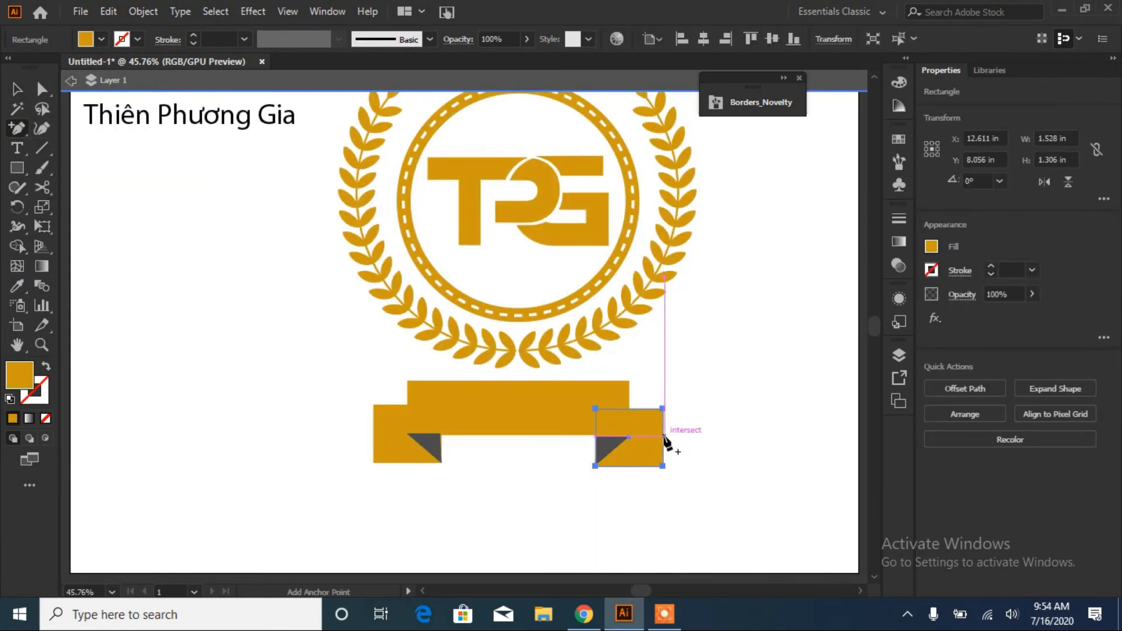
{"action": "left_click", "coordinate": [665, 442]}
{"action": "left_click", "coordinate": [41, 88]}
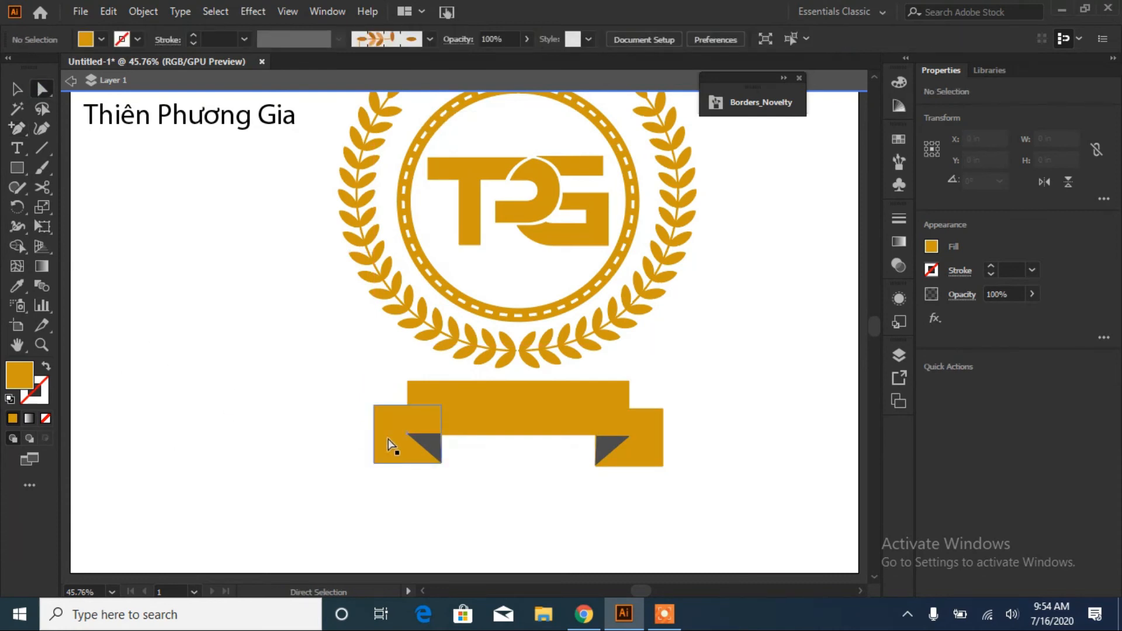
{"action": "left_click", "coordinate": [375, 433]}
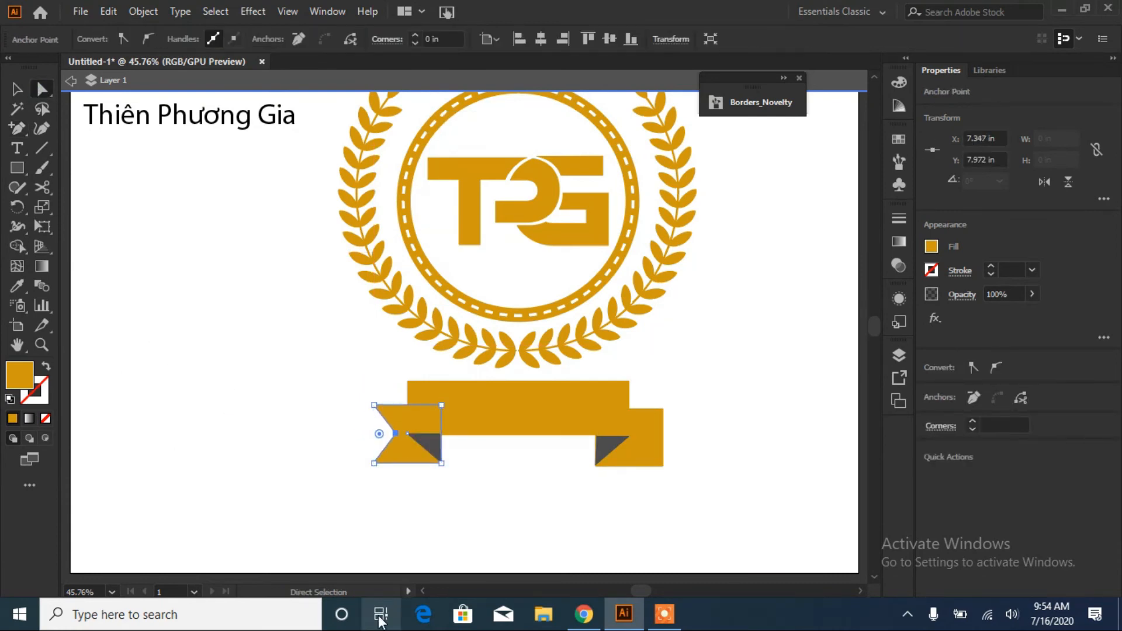
- Move the midpoint anchor on the right banner end's outer edge about 0.5 in inward to form a matching notch
{"action": "left_click", "coordinate": [664, 437]}
{"action": "key", "text": "Left"}
{"action": "key", "text": "Left"}
{"action": "key", "text": "Left"}
{"action": "key", "text": "Left"}
{"action": "key", "text": "Left"}
{"action": "key", "text": "Left"}
{"action": "key", "text": "Left"}
{"action": "key", "text": "Left"}
{"action": "key", "text": "Left"}
{"action": "key", "text": "Left"}
{"action": "key", "text": "Left"}
{"action": "key", "text": "Left"}
{"action": "key", "text": "Left"}
{"action": "key", "text": "Left"}
{"action": "key", "text": "Left"}
{"action": "key", "text": "Left"}
{"action": "key", "text": "Left"}
{"action": "key", "text": "Left"}
{"action": "key", "text": "Left"}
{"action": "key", "text": "Left"}
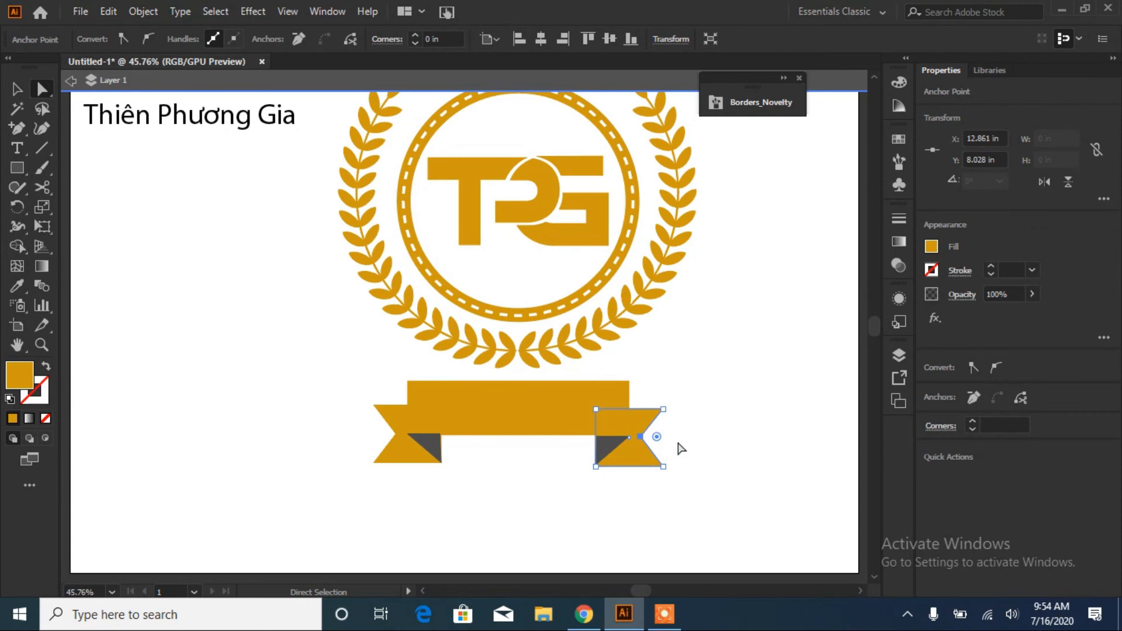
{"action": "left_click", "coordinate": [721, 398]}
- Widen the complete ribbon banner to about 9.28 in and centre it just below the laurels
{"action": "left_click", "coordinate": [555, 409]}
{"action": "left_click_drag", "start_coordinate": [482, 510], "coordinate": [365, 492]}
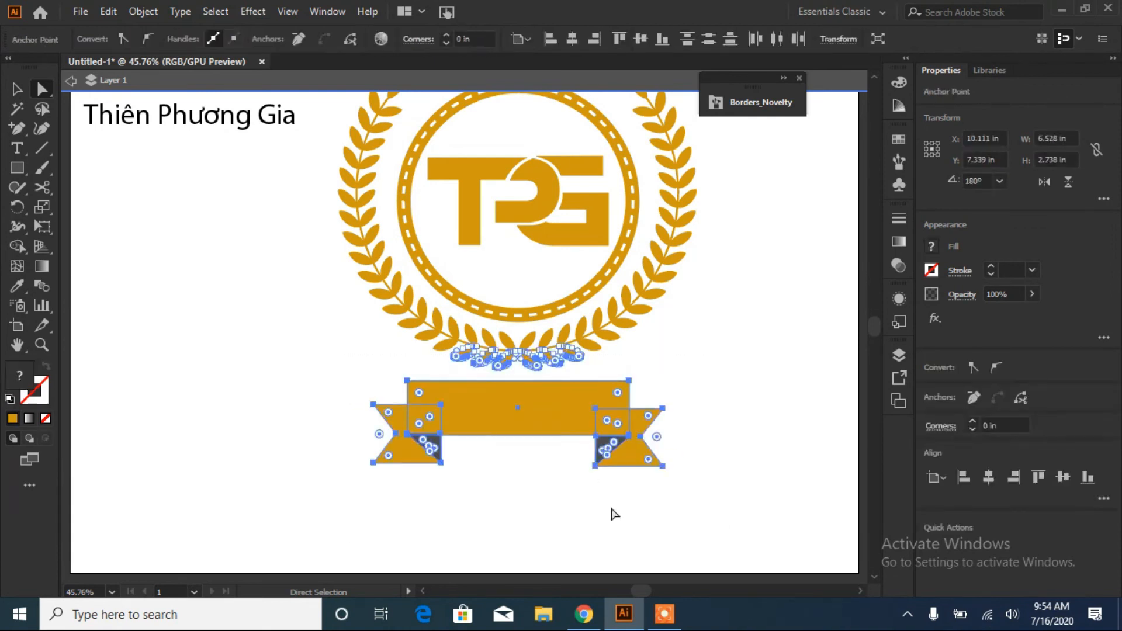
{"action": "left_click", "coordinate": [611, 513]}
{"action": "left_click", "coordinate": [17, 90]}
{"action": "left_click_drag", "start_coordinate": [681, 491], "coordinate": [682, 491]}
{"action": "left_click_drag", "start_coordinate": [664, 424], "coordinate": [760, 423]}
{"action": "left_click_drag", "start_coordinate": [372, 424], "coordinate": [349, 423]}
{"action": "left_click_drag", "start_coordinate": [559, 416], "coordinate": [521, 406]}
{"action": "left_click", "coordinate": [509, 528]}
{"action": "left_click", "coordinate": [612, 502]}
{"action": "left_click", "coordinate": [829, 293]}
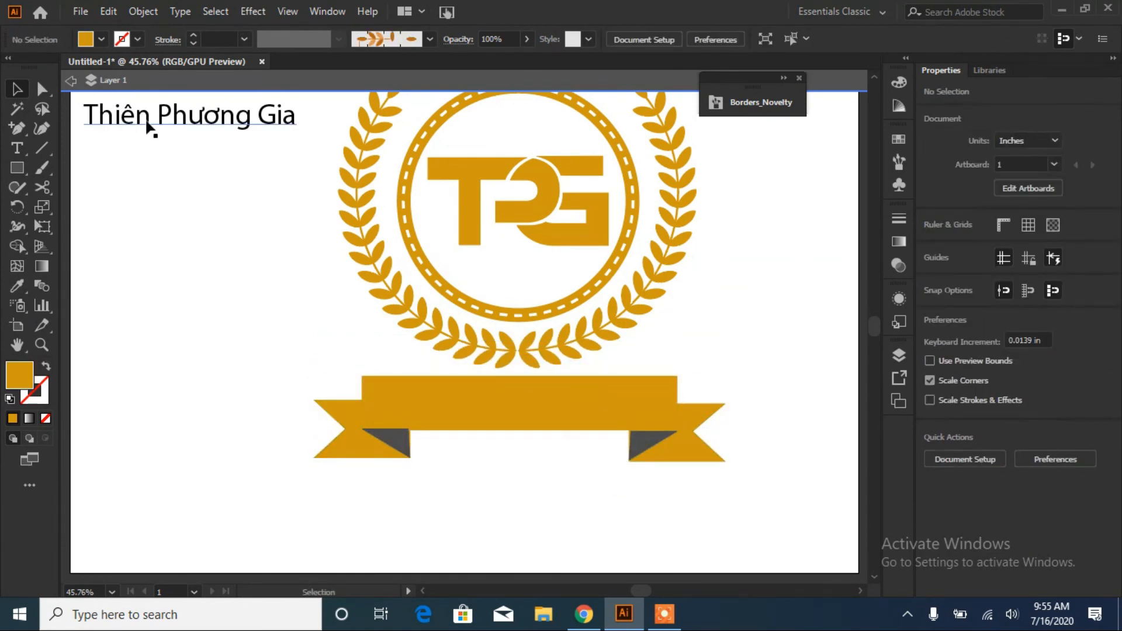
- Move the "Thiên Phương Gia" text down beside the laurels and preview other installed fonts on it
{"action": "left_click_drag", "start_coordinate": [185, 125], "coordinate": [201, 328]}
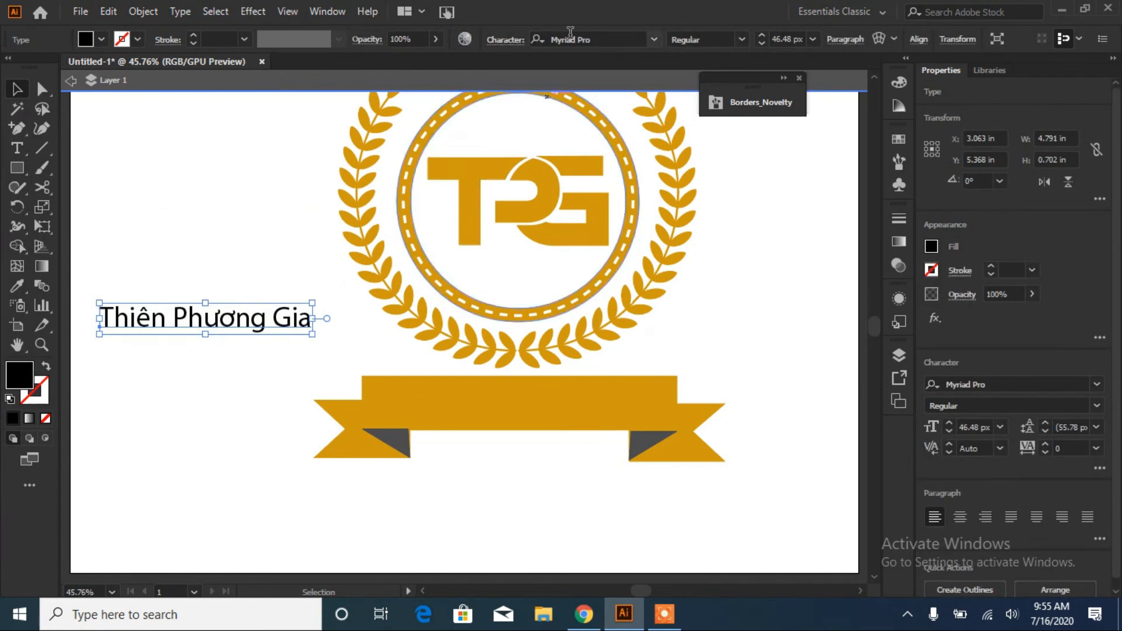
{"action": "left_click", "coordinate": [653, 40]}
{"action": "key", "text": "Down"}
{"action": "key", "text": "Down"}
{"action": "key", "text": "Down"}
{"action": "key", "text": "Down"}
{"action": "key", "text": "Down"}
{"action": "key", "text": "Down"}
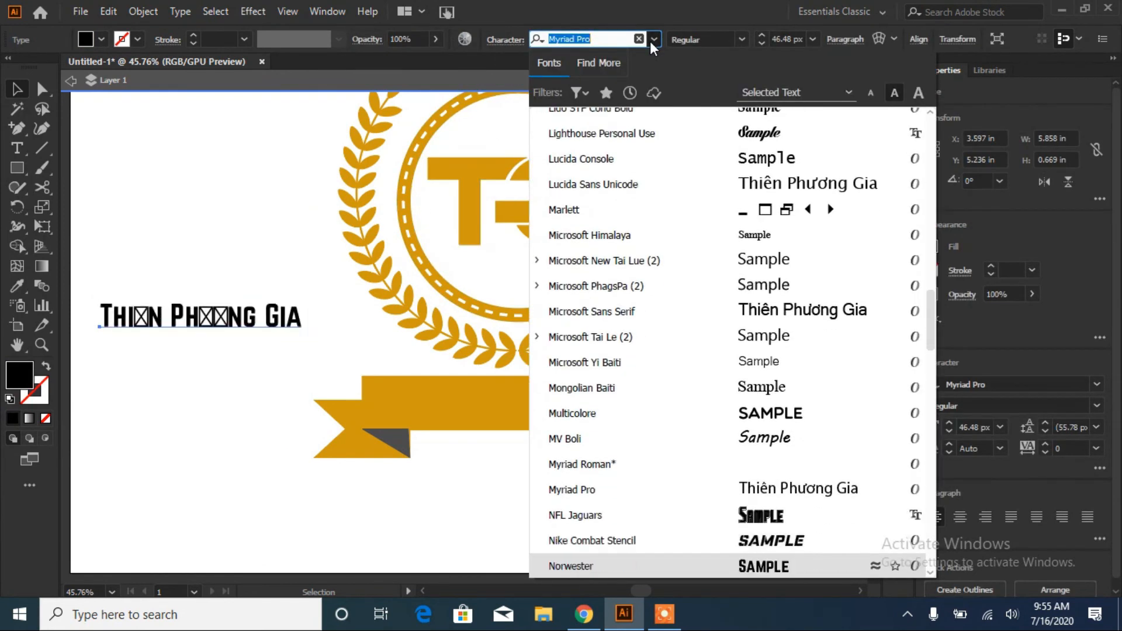
{"action": "key", "text": "Down"}
{"action": "key", "text": "Down"}
{"action": "key", "text": "Down"}
{"action": "key", "text": "Down"}
{"action": "key", "text": "Down"}
{"action": "key", "text": "Down"}
{"action": "key", "text": "Down"}
{"action": "key", "text": "Down"}
{"action": "key", "text": "Down"}
{"action": "key", "text": "Down"}
{"action": "key", "text": "Down"}
{"action": "key", "text": "Down"}
{"action": "key", "text": "Down"}
{"action": "key", "text": "Down"}
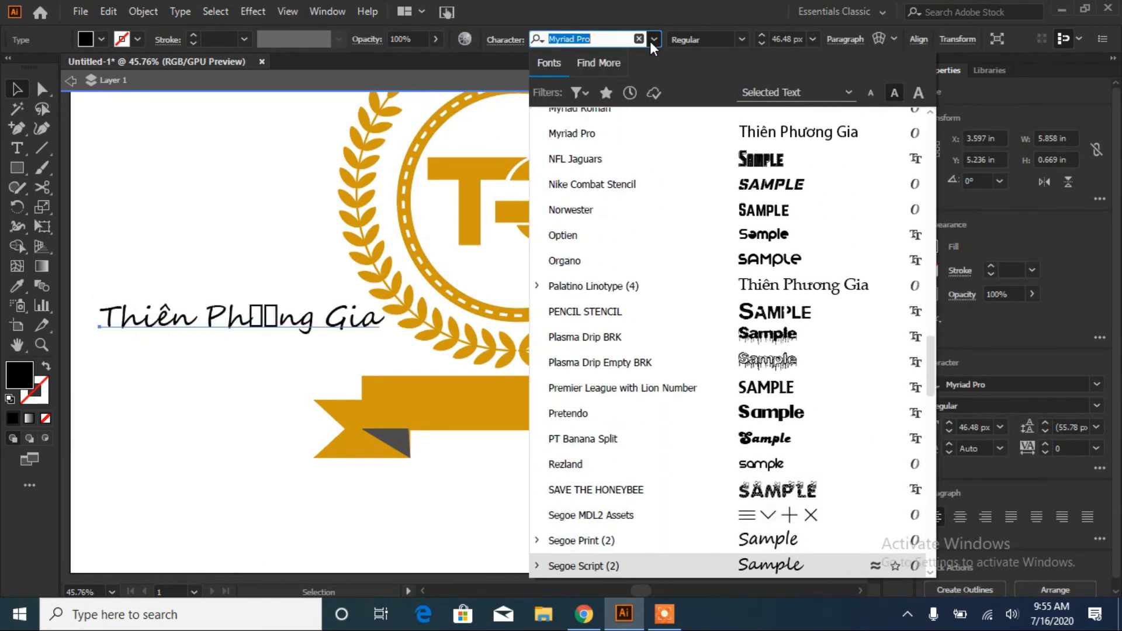
{"action": "key", "text": "Down"}
{"action": "key", "text": "Down"}
{"action": "key", "text": "Down"}
{"action": "key", "text": "Down"}
{"action": "key", "text": "Down"}
{"action": "key", "text": "Down"}
{"action": "key", "text": "Down"}
{"action": "key", "text": "Down"}
{"action": "key", "text": "Down"}
{"action": "key", "text": "Down"}
{"action": "key", "text": "Down"}
{"action": "key", "text": "Down"}
{"action": "key", "text": "Down"}
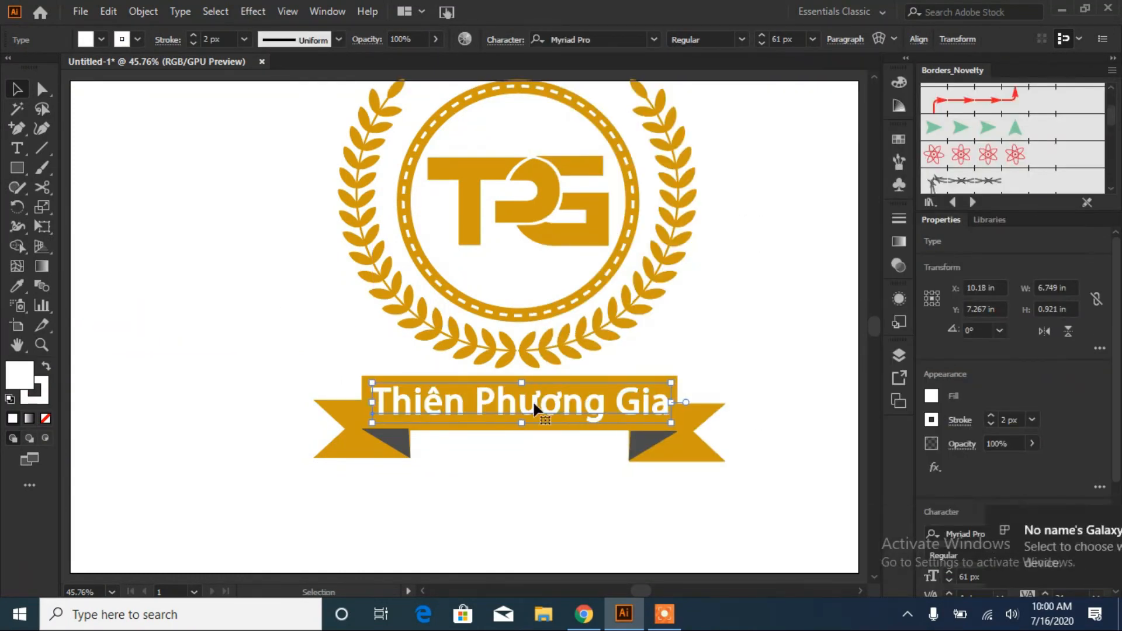
- Scale the complete logo with its banner text down to about 6.02 in wide and reposition it near the artboard's centre
{"action": "left_click_drag", "start_coordinate": [790, 112], "coordinate": [247, 495]}
{"action": "key", "text": "ctrl+0"}
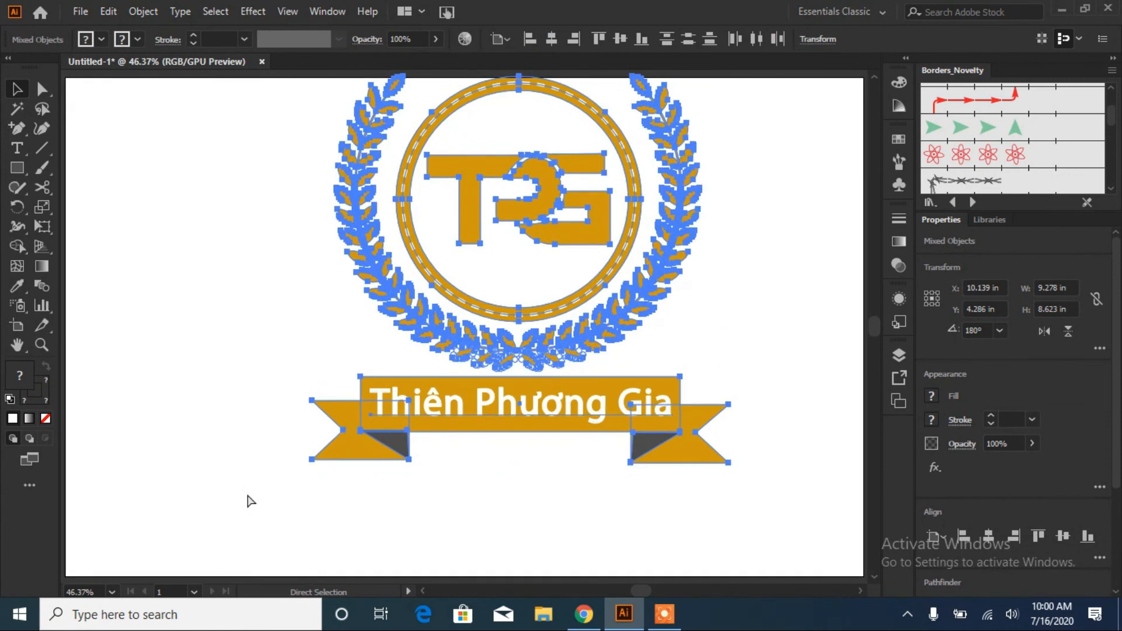
{"action": "key", "text": "ctrl+minus"}
{"action": "key", "text": "v"}
{"action": "left_click_drag", "start_coordinate": [481, 263], "coordinate": [459, 302]}
{"action": "left_click_drag", "start_coordinate": [592, 498], "coordinate": [487, 401]}
{"action": "left_click_drag", "start_coordinate": [387, 281], "coordinate": [434, 336]}
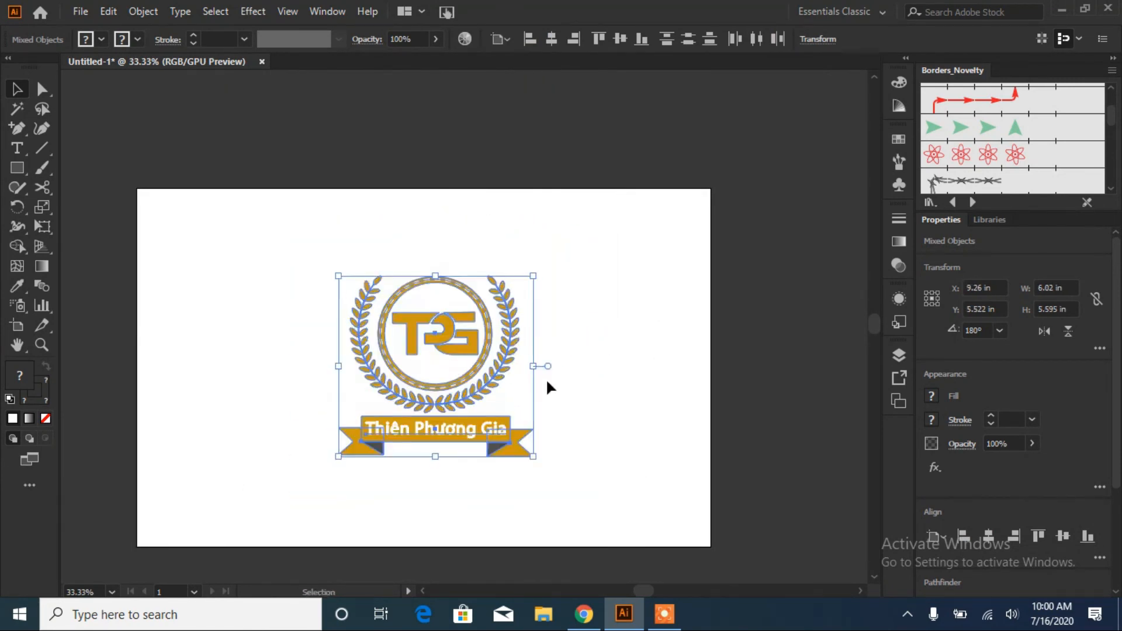
{"action": "left_click", "coordinate": [650, 426]}
{"action": "key", "text": "ctrl+0"}
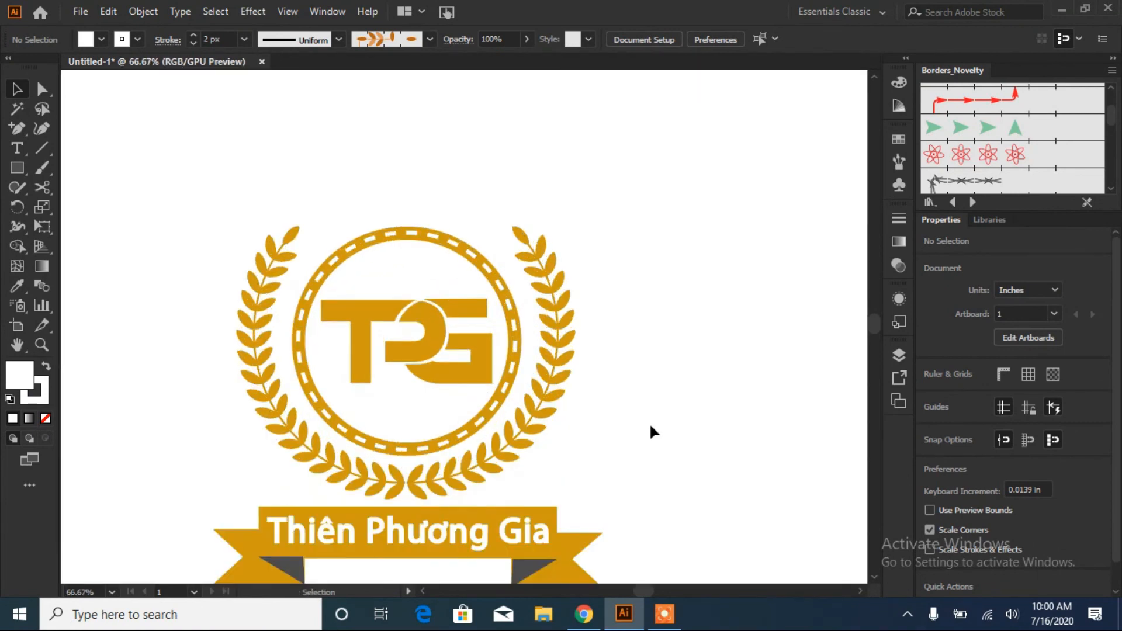
- Enlarge the complete logo to about 7.77 by 7.22 in and recentre it on the artboard
{"action": "left_click", "coordinate": [507, 351]}
{"action": "left_click_drag", "start_coordinate": [666, 170], "coordinate": [326, 471]}
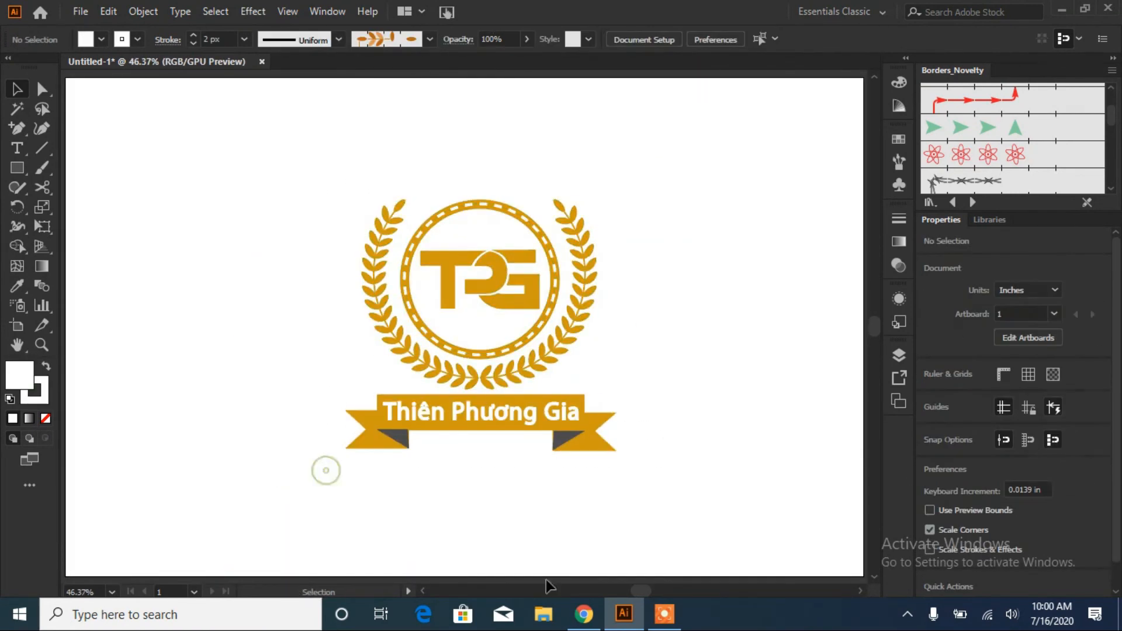
{"action": "left_click_drag", "start_coordinate": [617, 451], "coordinate": [704, 525]}
{"action": "left_click_drag", "start_coordinate": [534, 310], "coordinate": [502, 261]}
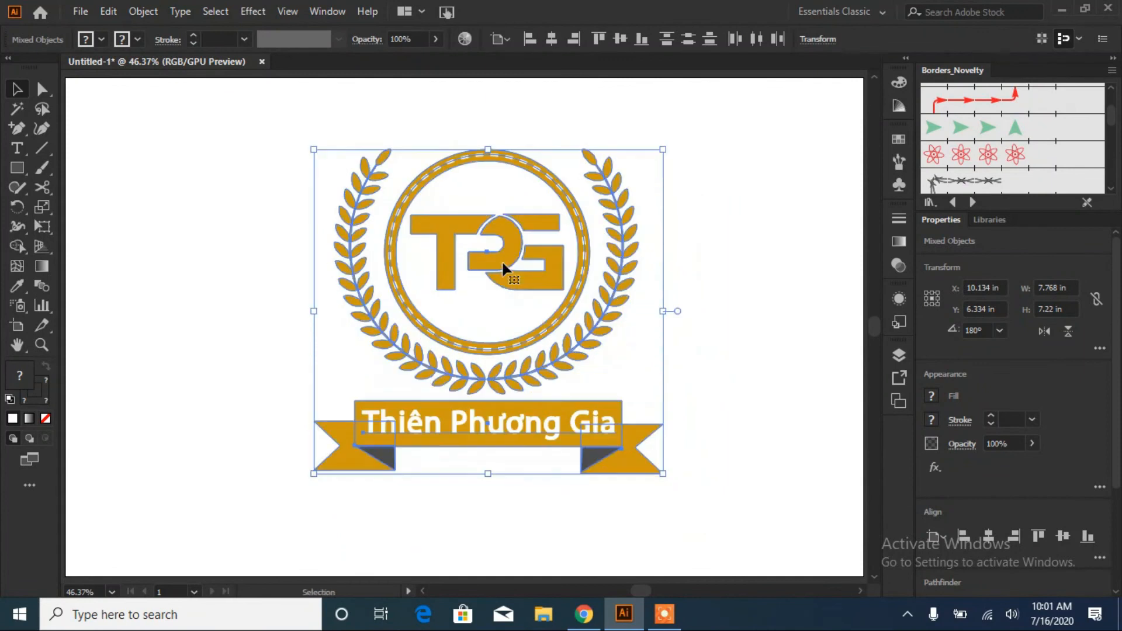
{"action": "left_click", "coordinate": [771, 329]}
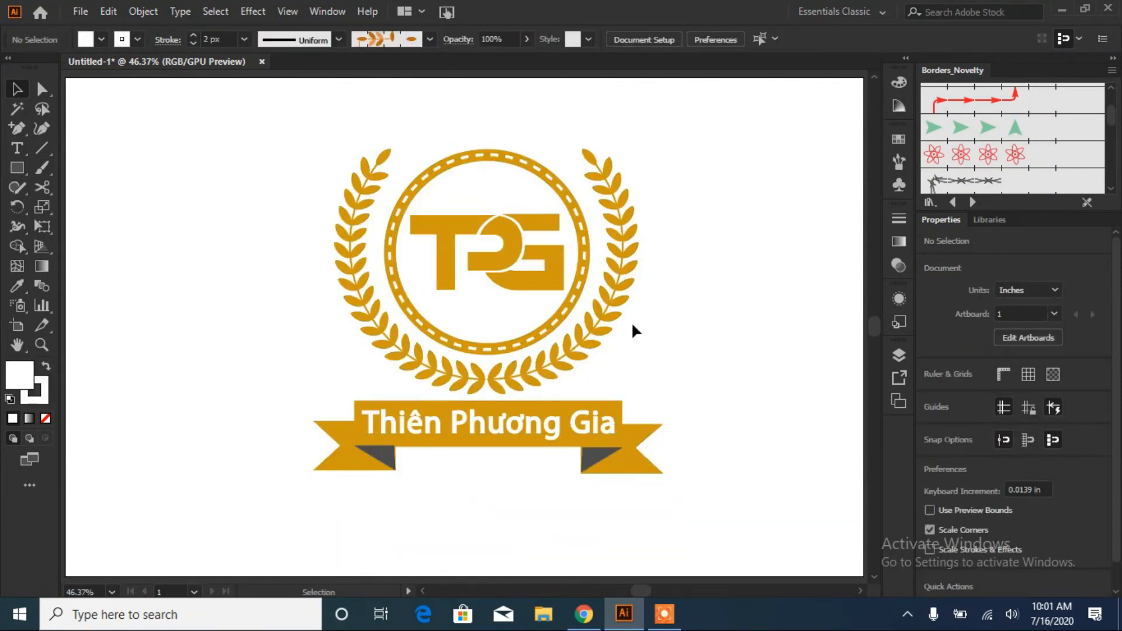
{"action": "right_click", "coordinate": [592, 426]}
{"action": "mouse_move", "coordinate": [670, 327]}
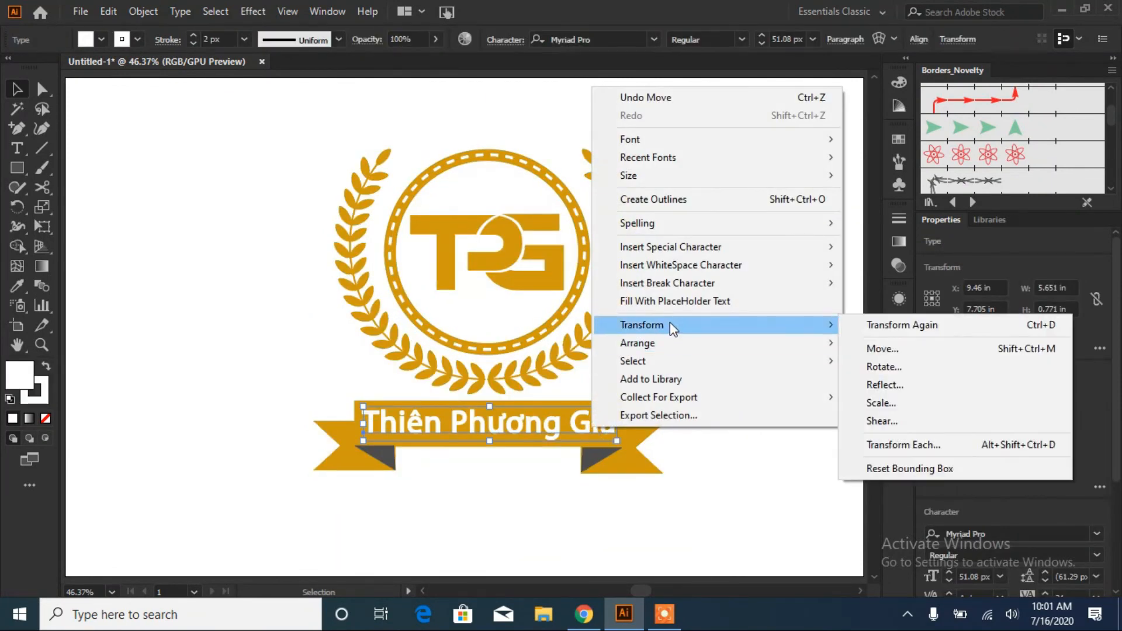
{"action": "key", "text": "Escape"}
{"action": "left_click", "coordinate": [614, 522]}
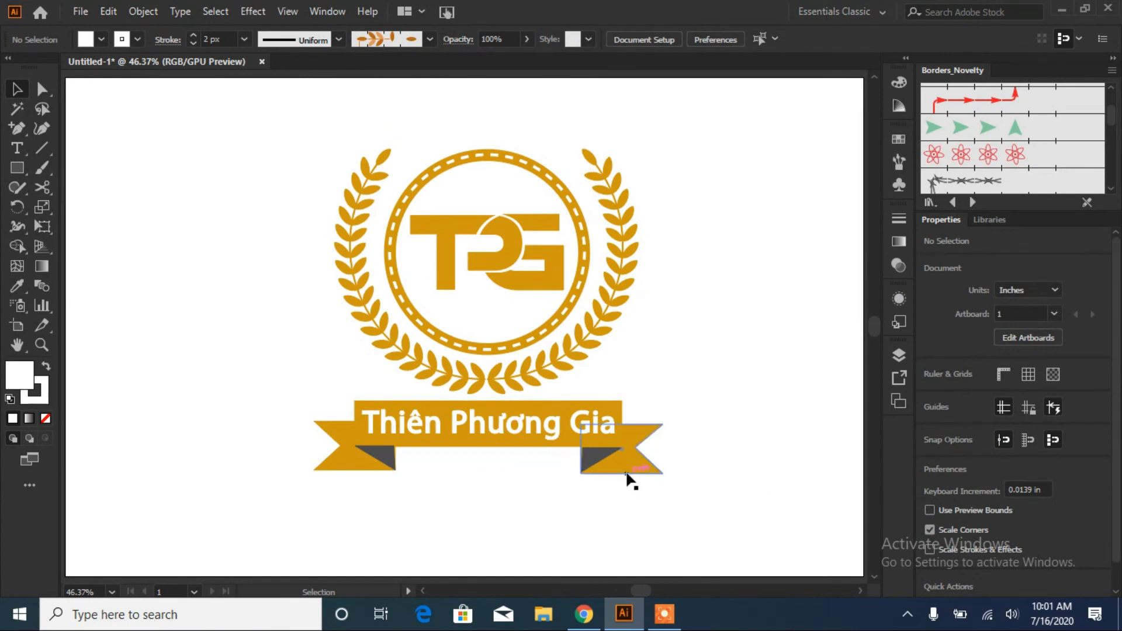
{"action": "left_click", "coordinate": [598, 169]}
{"action": "left_click", "coordinate": [719, 299]}
- Open the file commands for the finished logo document
{"action": "left_click", "coordinate": [80, 11]}
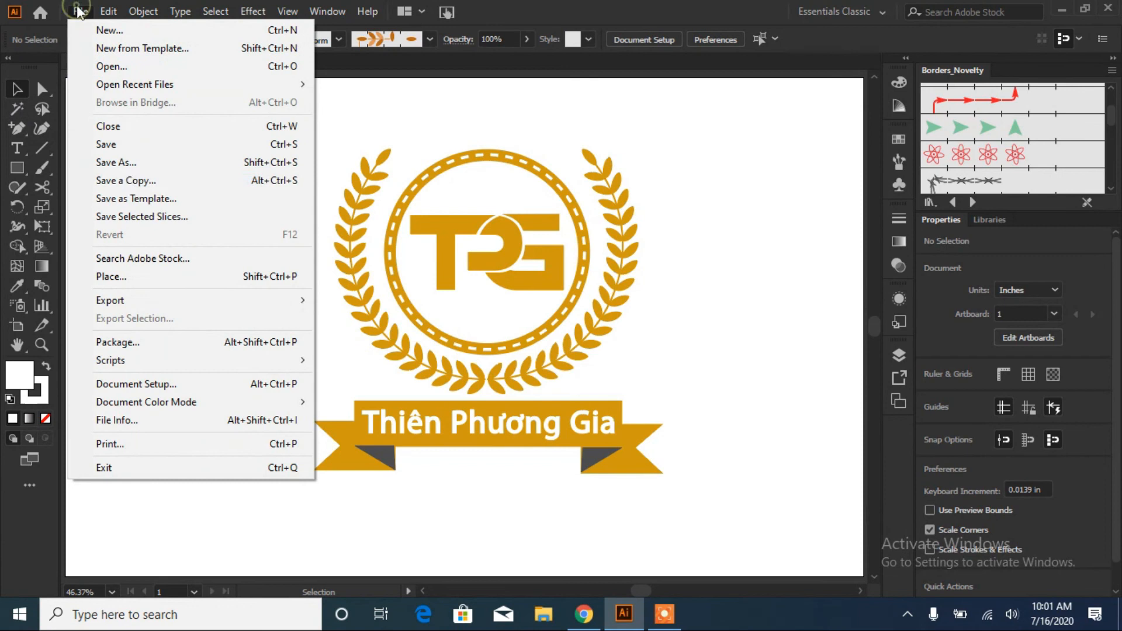